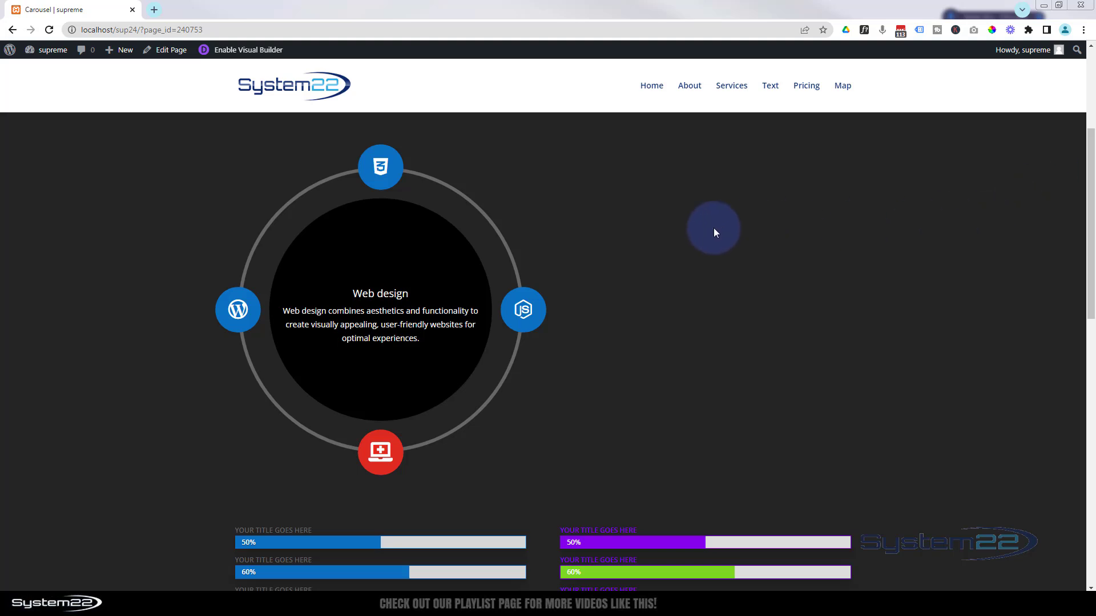
- Show the CSS, JavaScript and WordPress item descriptions in the circle's centre, ending on WordPress
click(376, 170)
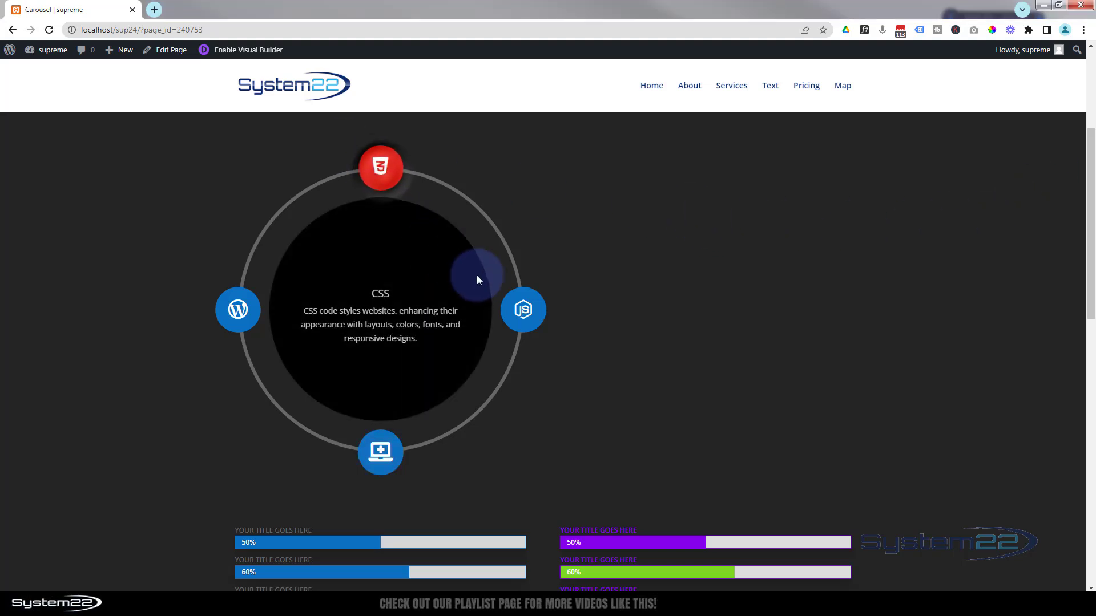
click(525, 317)
click(230, 317)
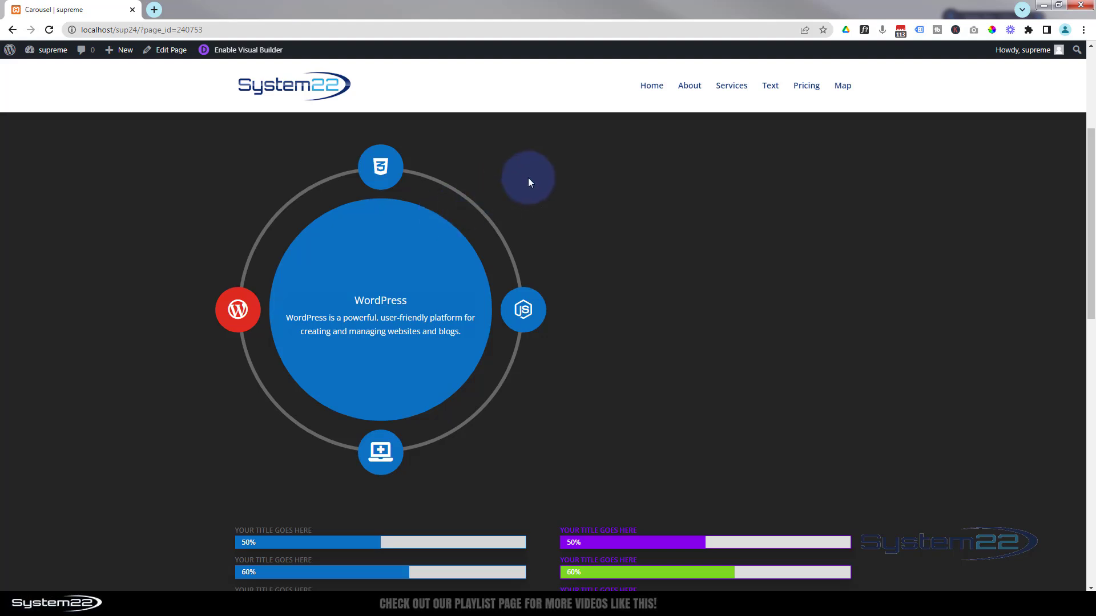
- Preview the page at iPhone 12 Pro size and cycle the CSS, JavaScript, Web design and WordPress items
key(ctrl+shift+i)
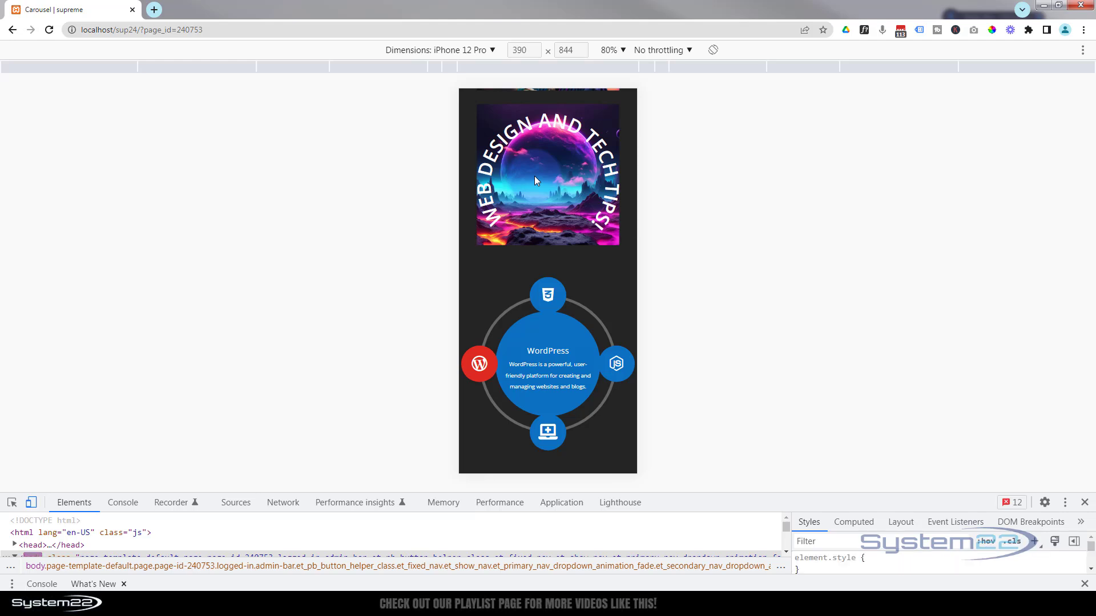
click(407, 65)
scroll(528, 223, down, 2)
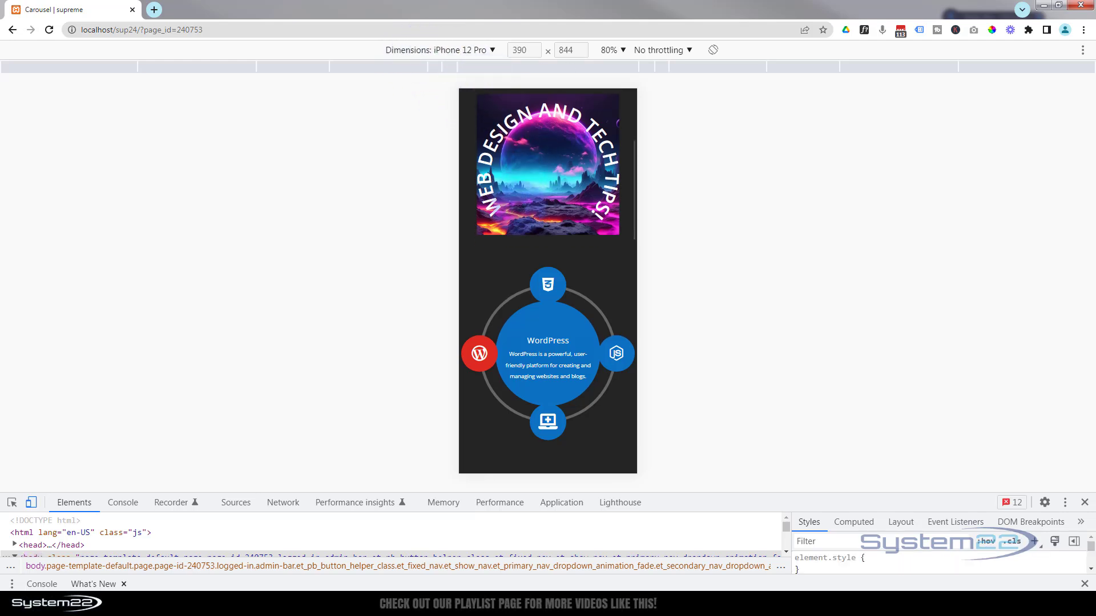
click(546, 207)
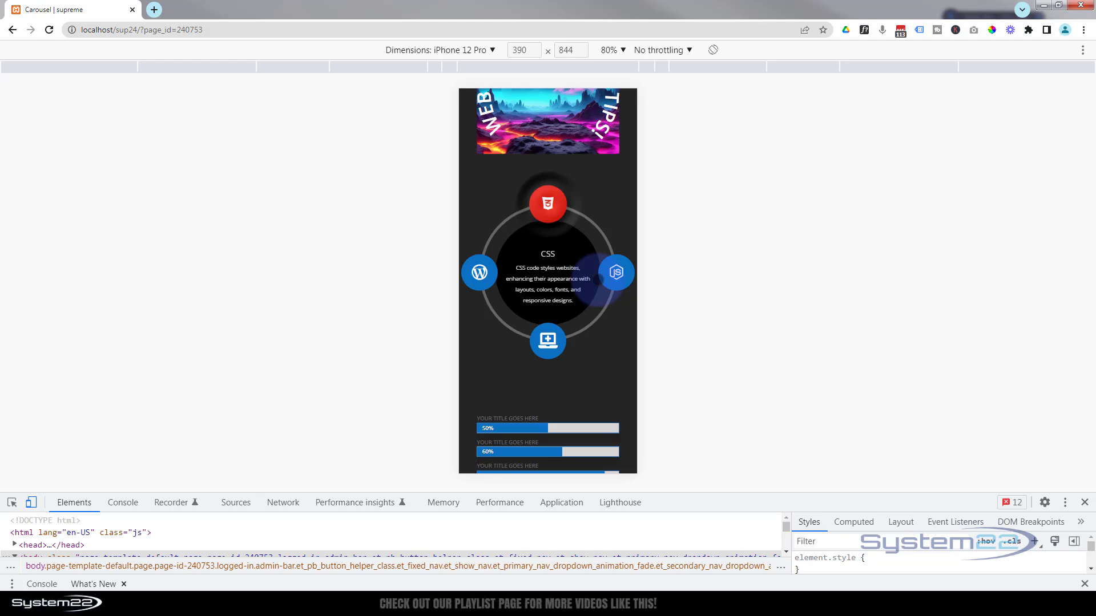
click(618, 274)
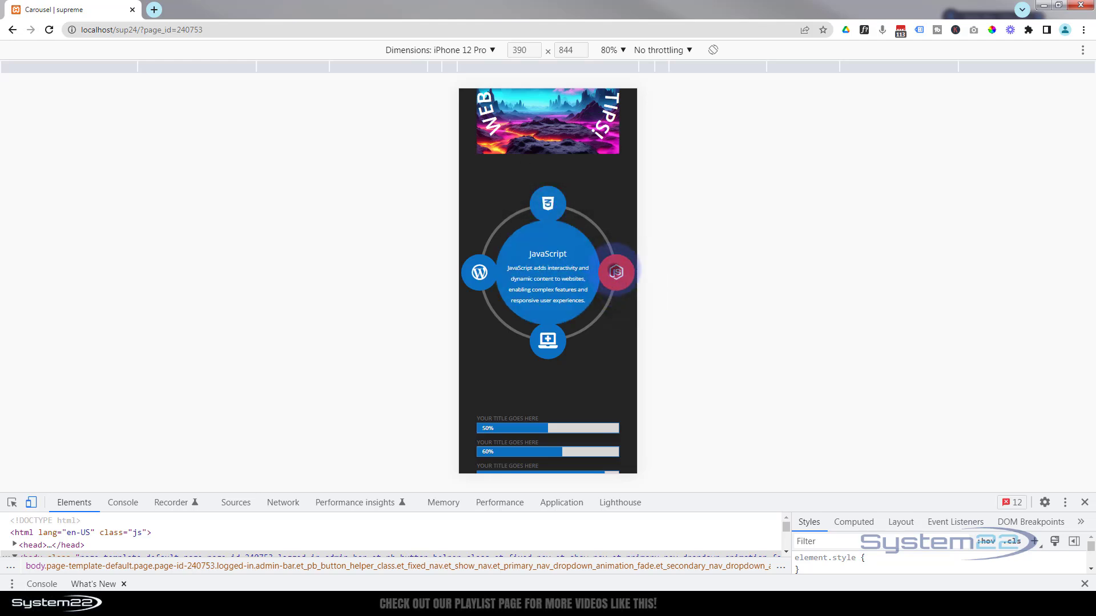
click(548, 340)
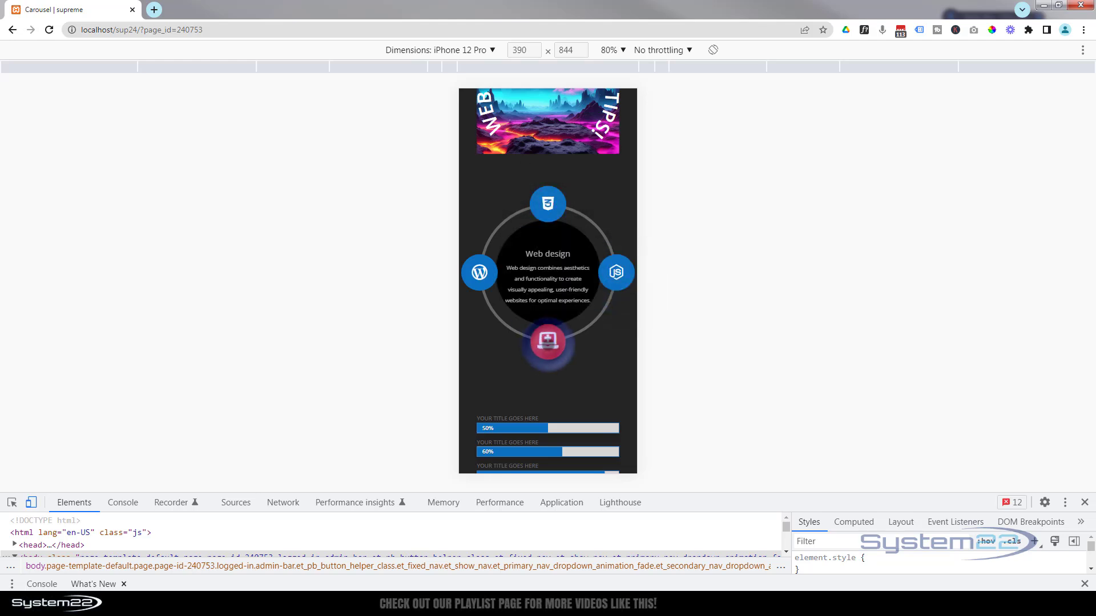
click(479, 272)
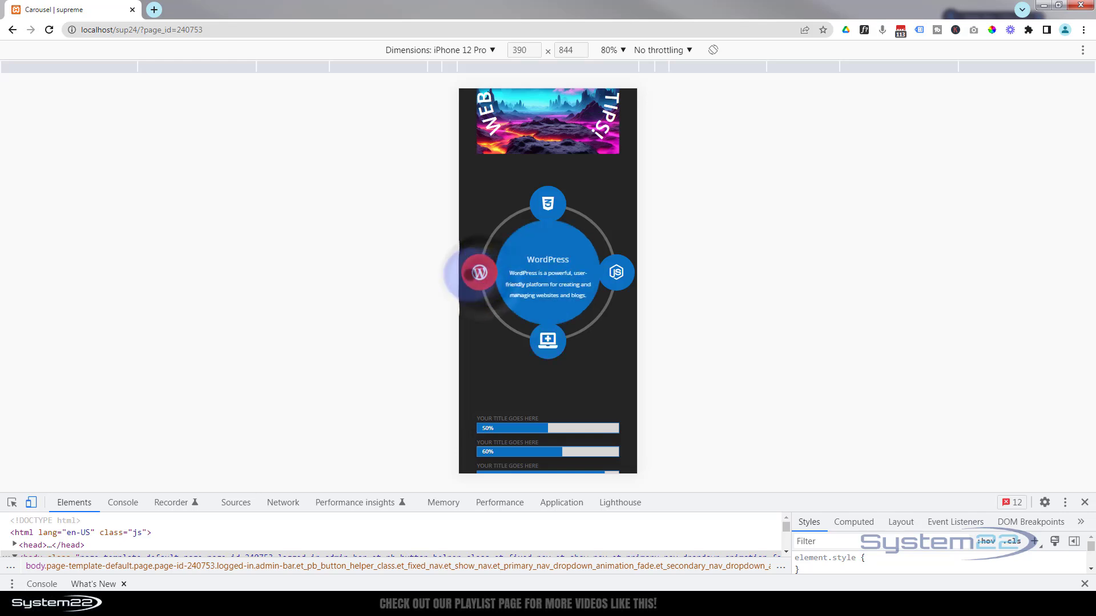
- Switch the preview to iPad Air and activate Web design, WordPress, CSS, then JavaScript
click(440, 50)
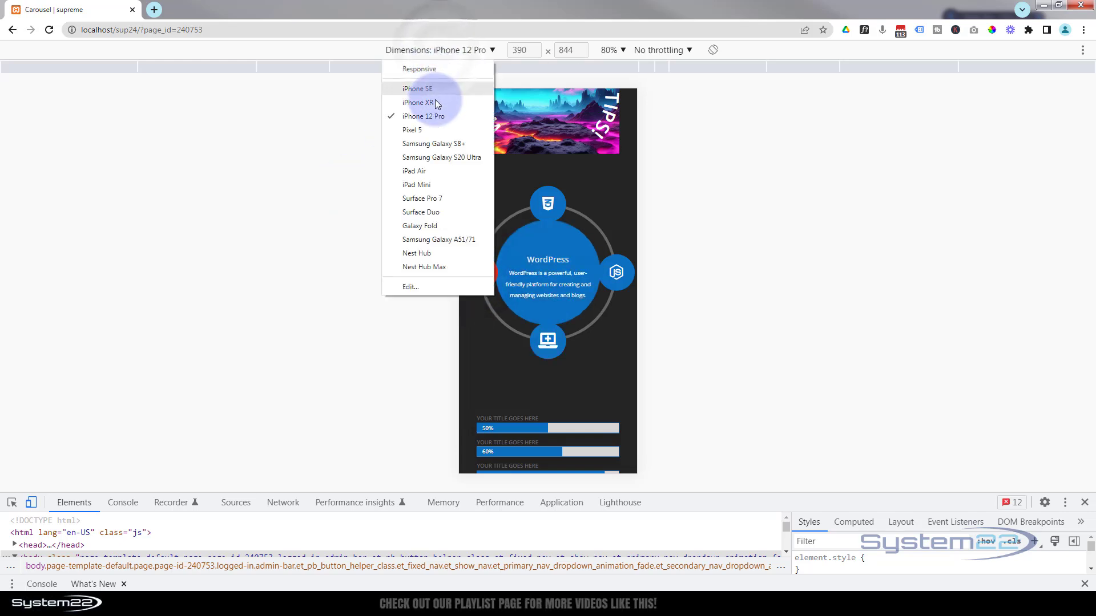
click(423, 172)
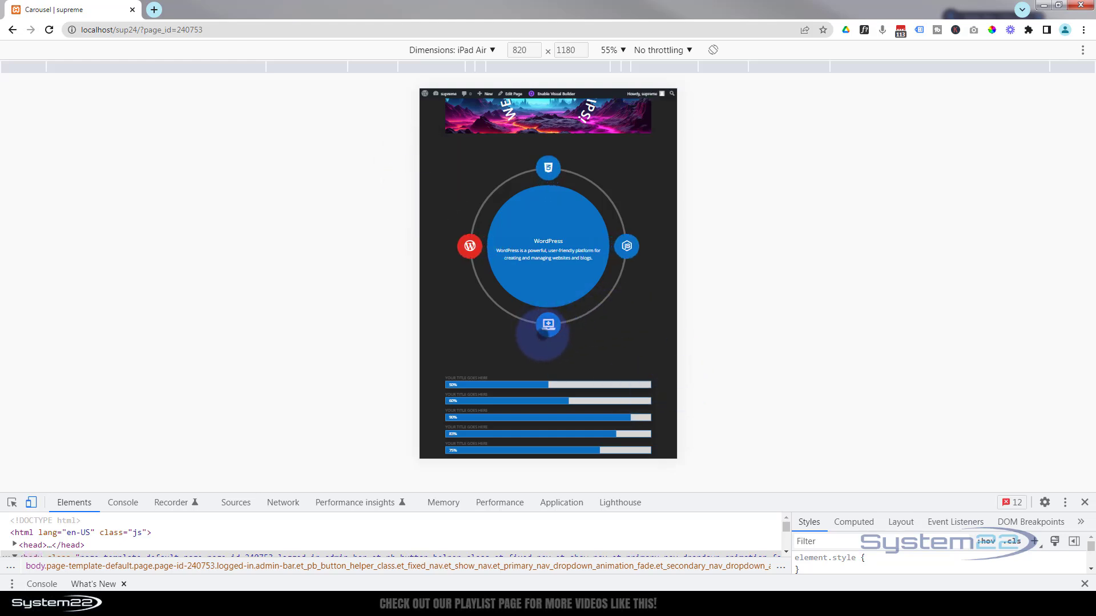
click(547, 325)
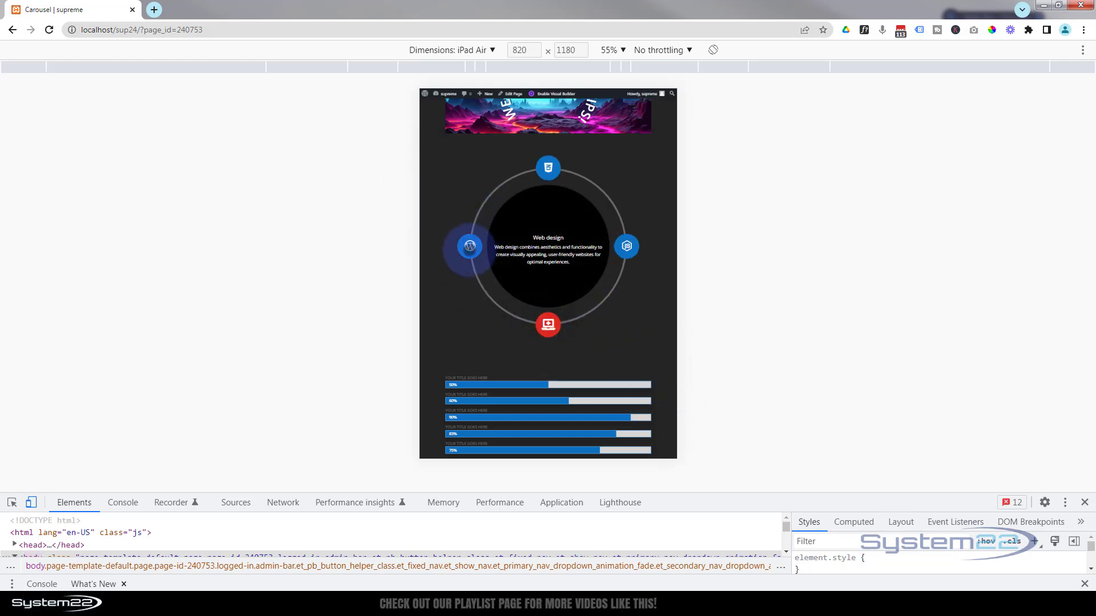
click(467, 247)
click(547, 167)
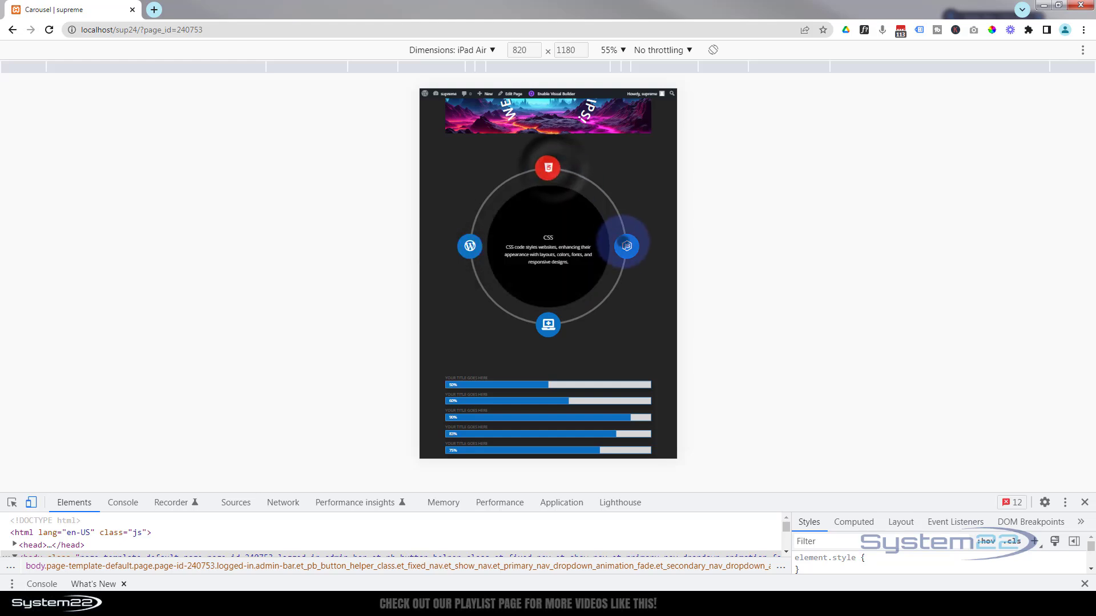
click(627, 247)
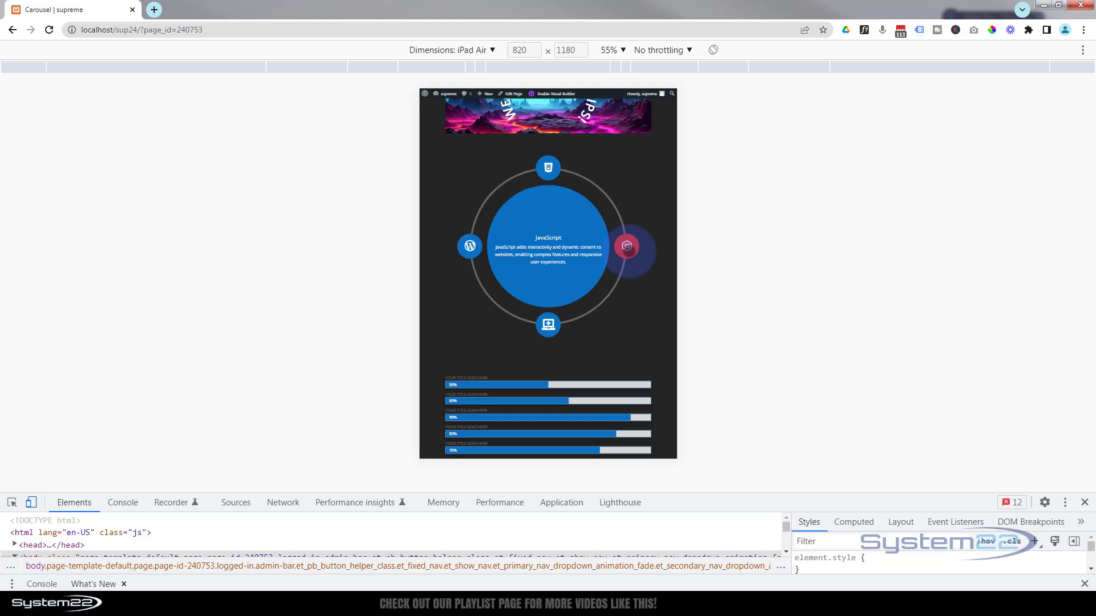
- Close DevTools, scroll down to the old circle info module and delete it
click(1087, 503)
scroll(1044, 490, up, 4)
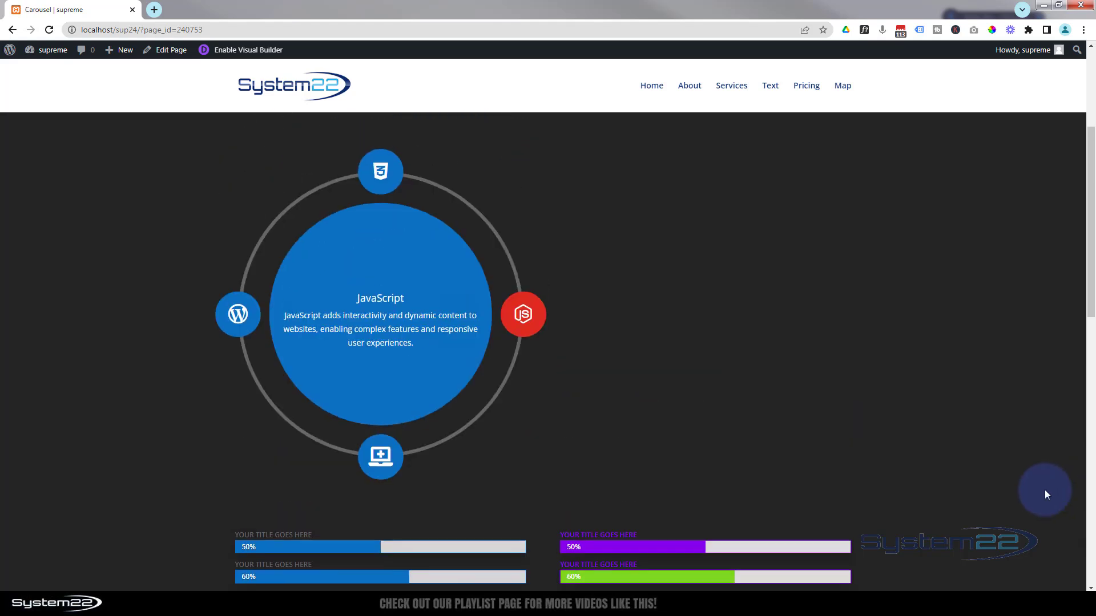
scroll(1045, 492, down, 1)
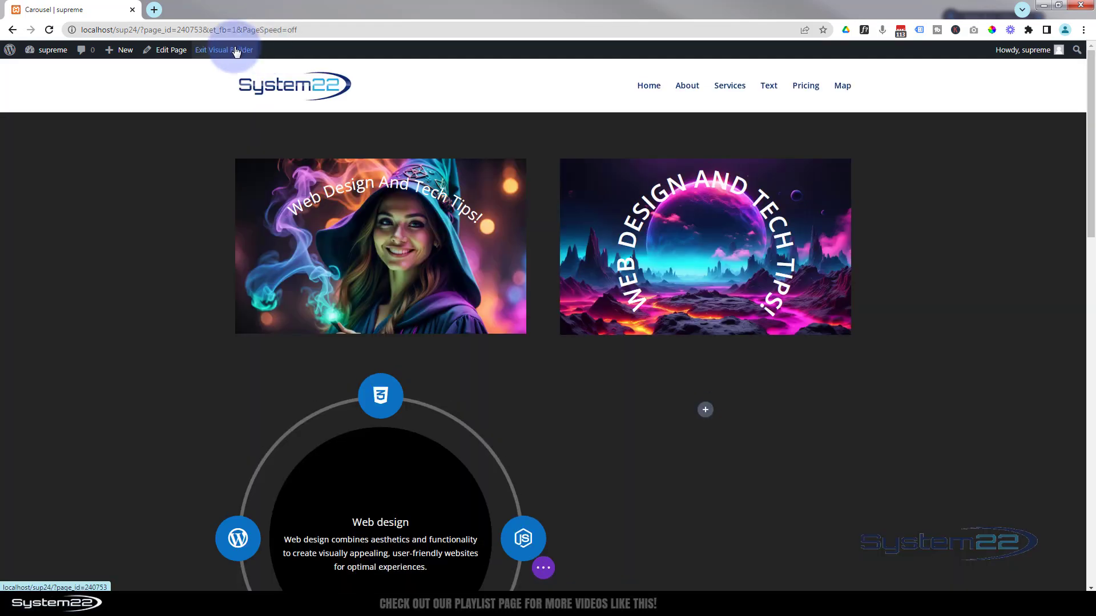
scroll(291, 253, down, 1)
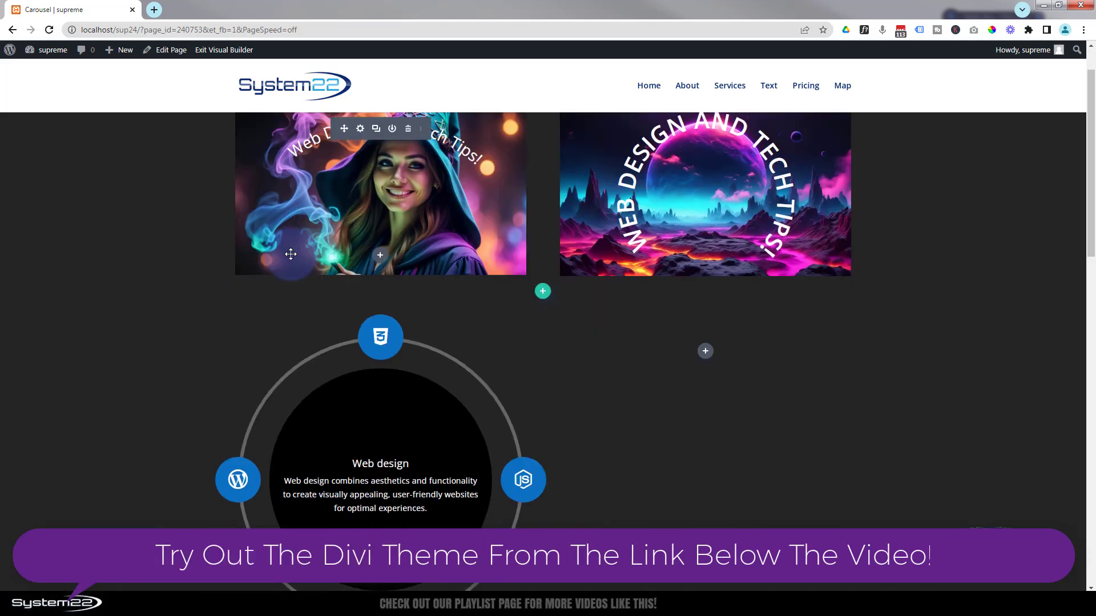
scroll(290, 254, down, 2)
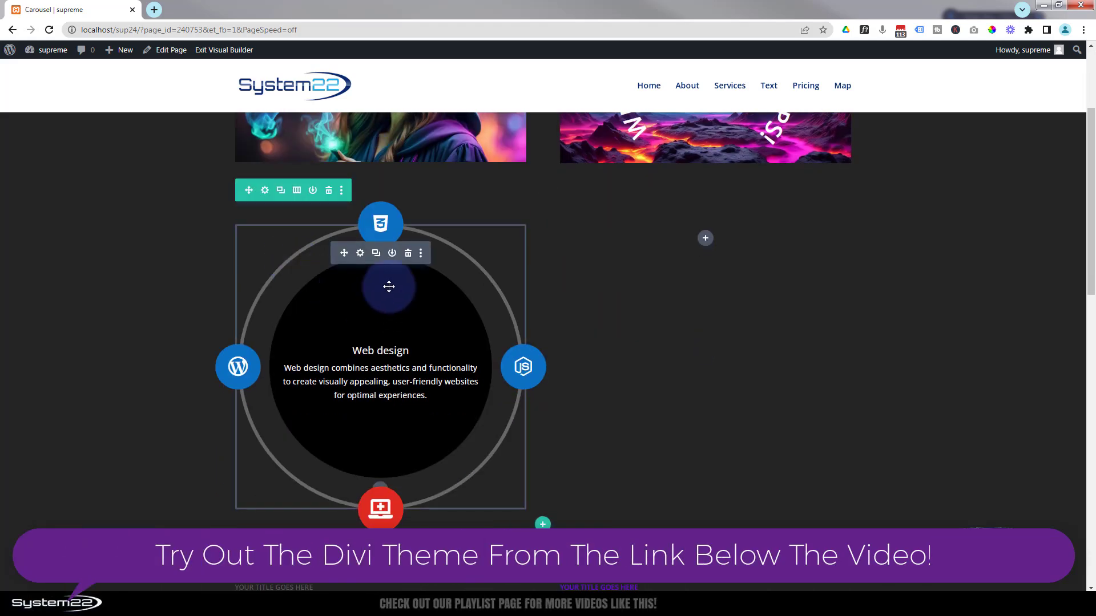
click(408, 254)
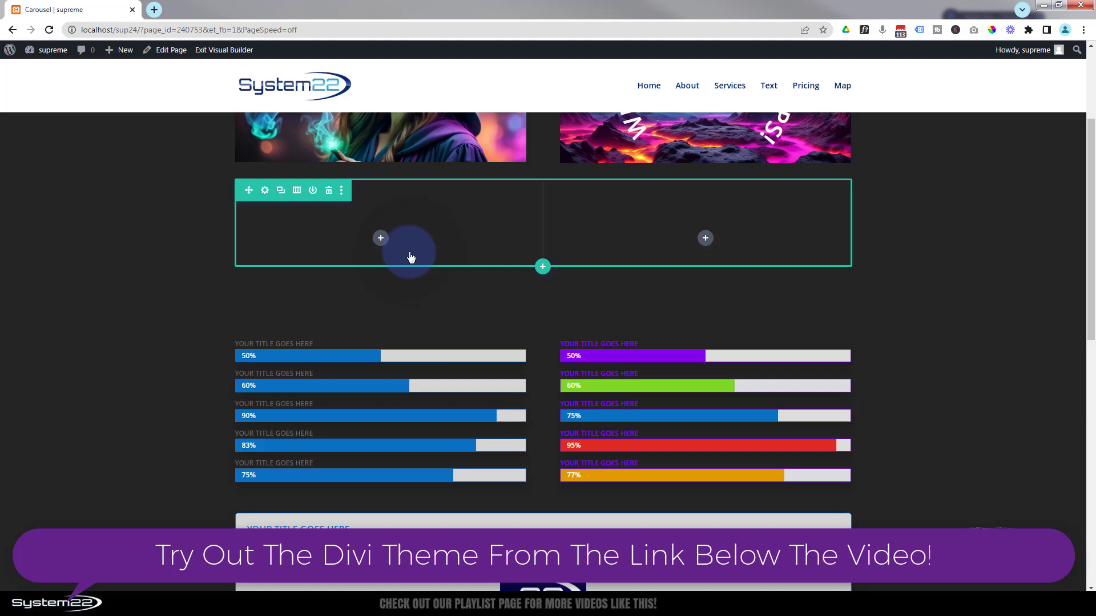
- Insert a Supreme Circle Info module into the empty left column from the module list
click(381, 238)
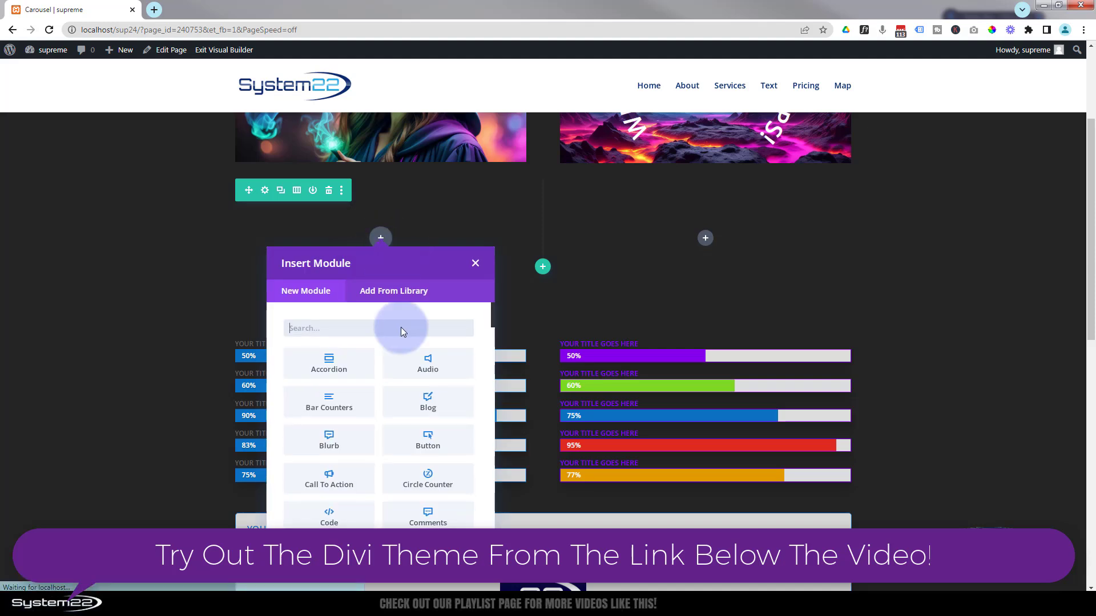
scroll(425, 392, down, 6)
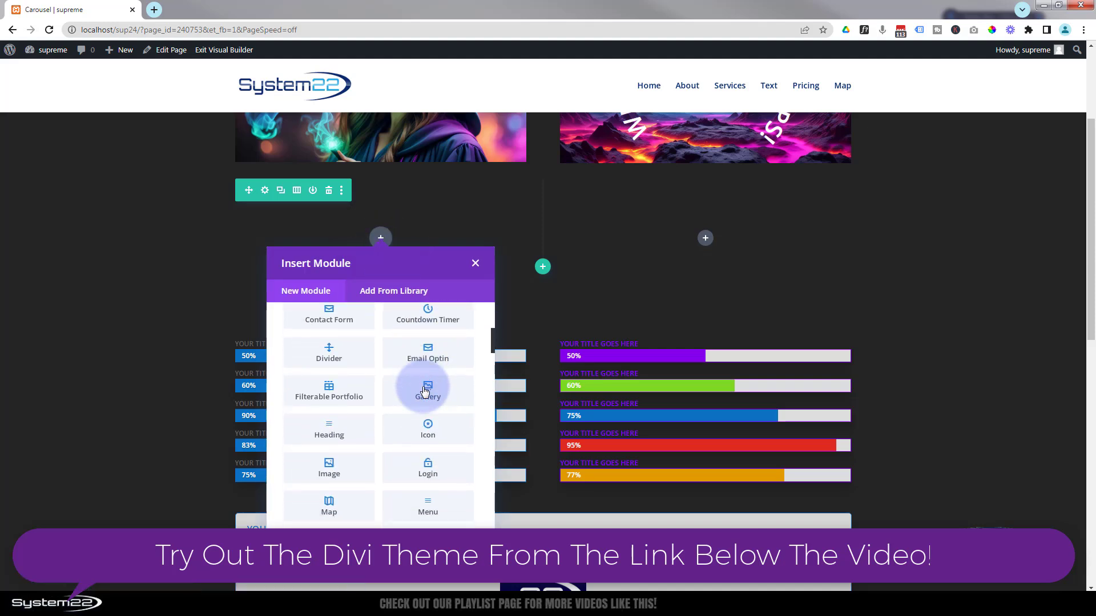
scroll(425, 389, down, 3)
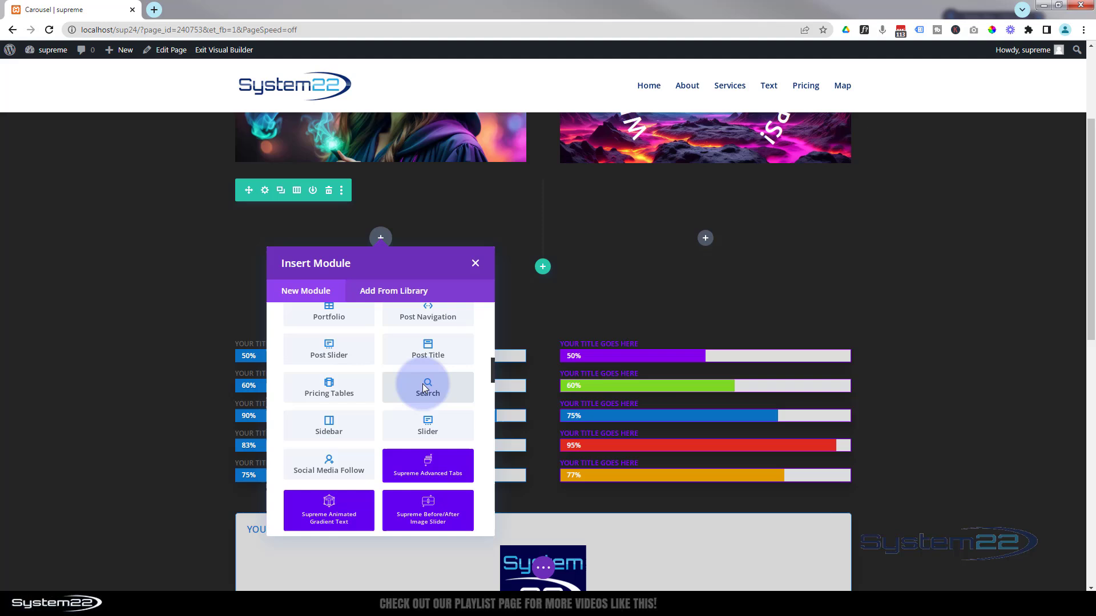
scroll(425, 388, down, 3)
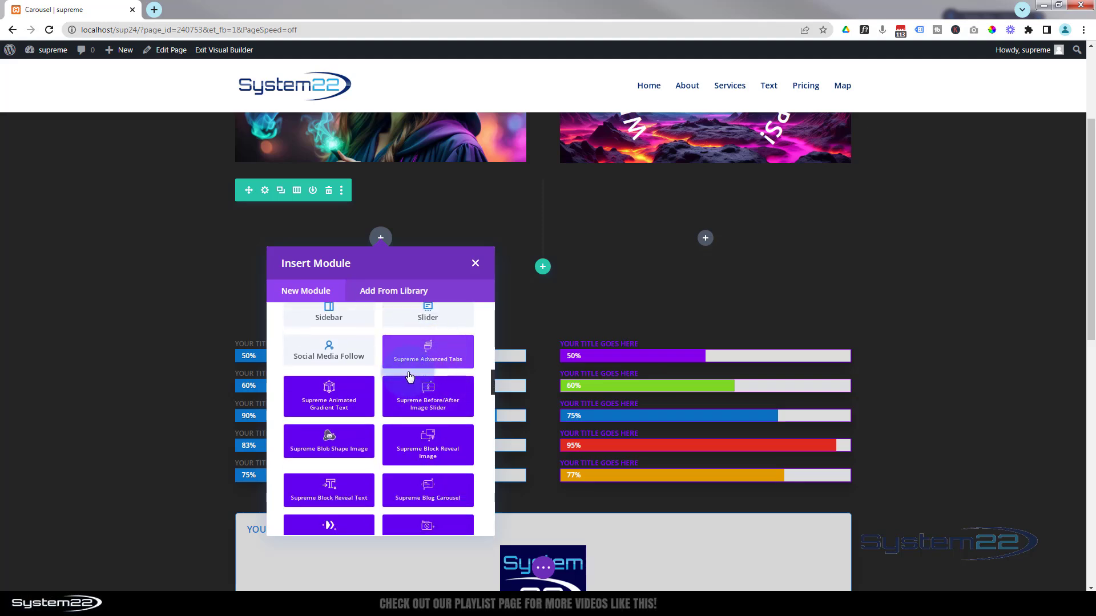
click(445, 357)
scroll(453, 372, down, 8)
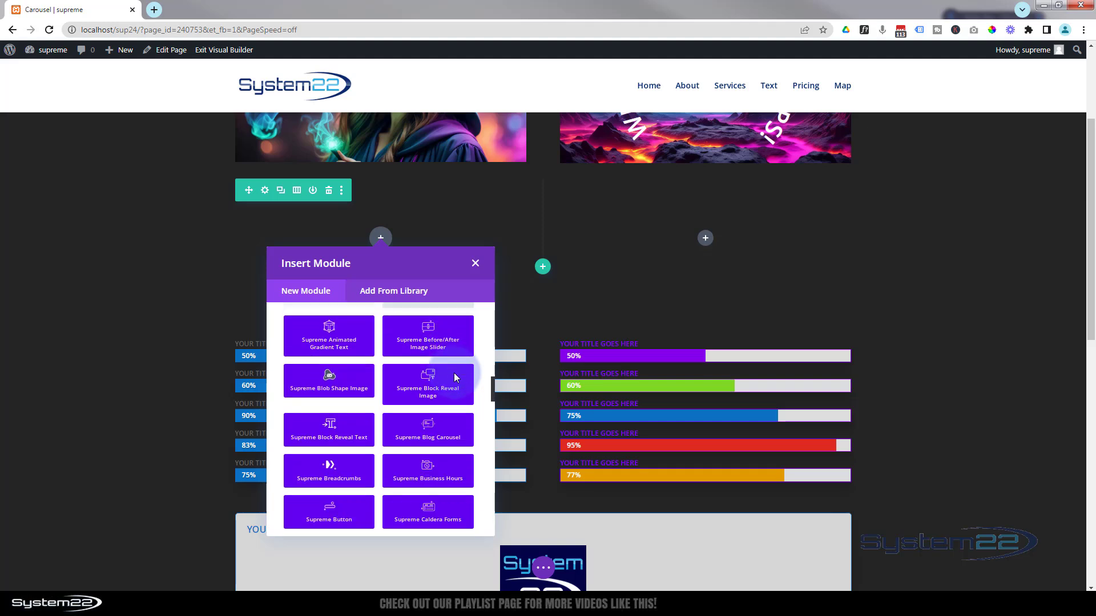
scroll(455, 374, down, 8)
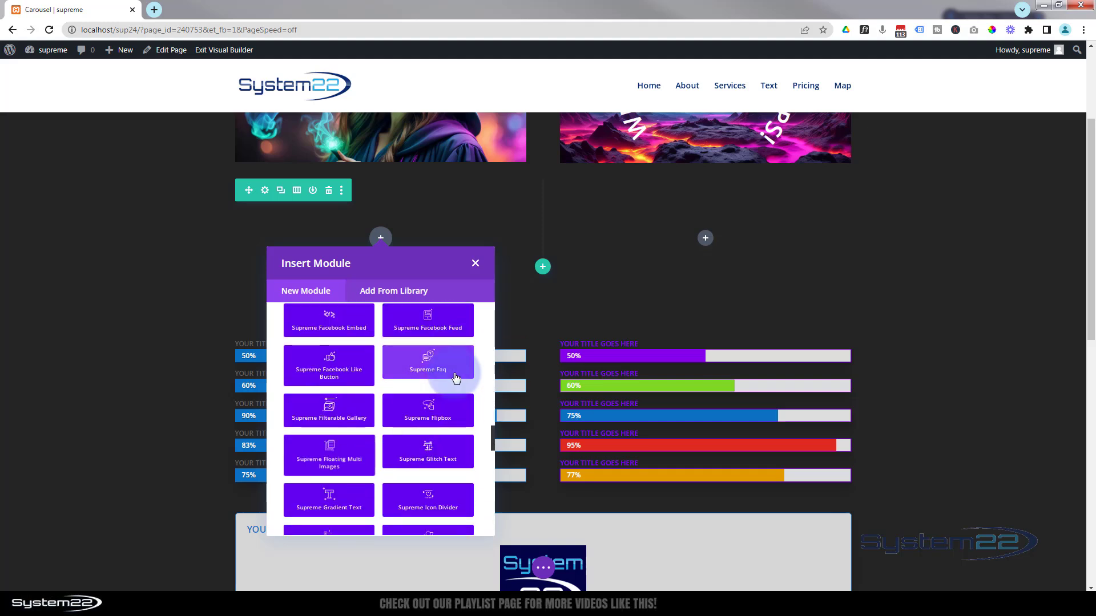
scroll(455, 376, down, 8)
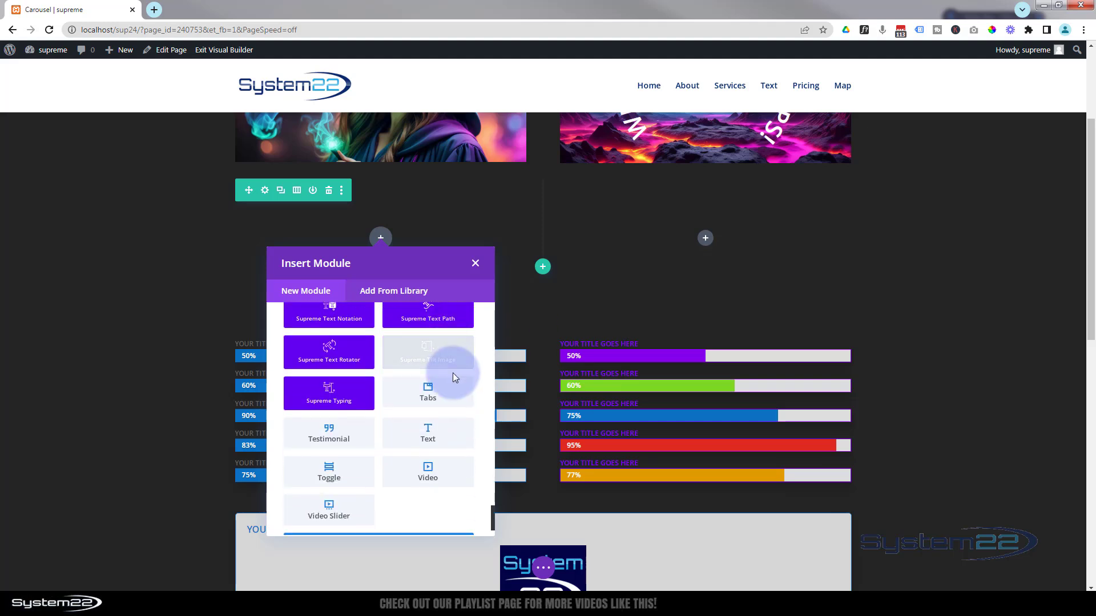
scroll(451, 370, up, 6)
scroll(446, 370, up, 5)
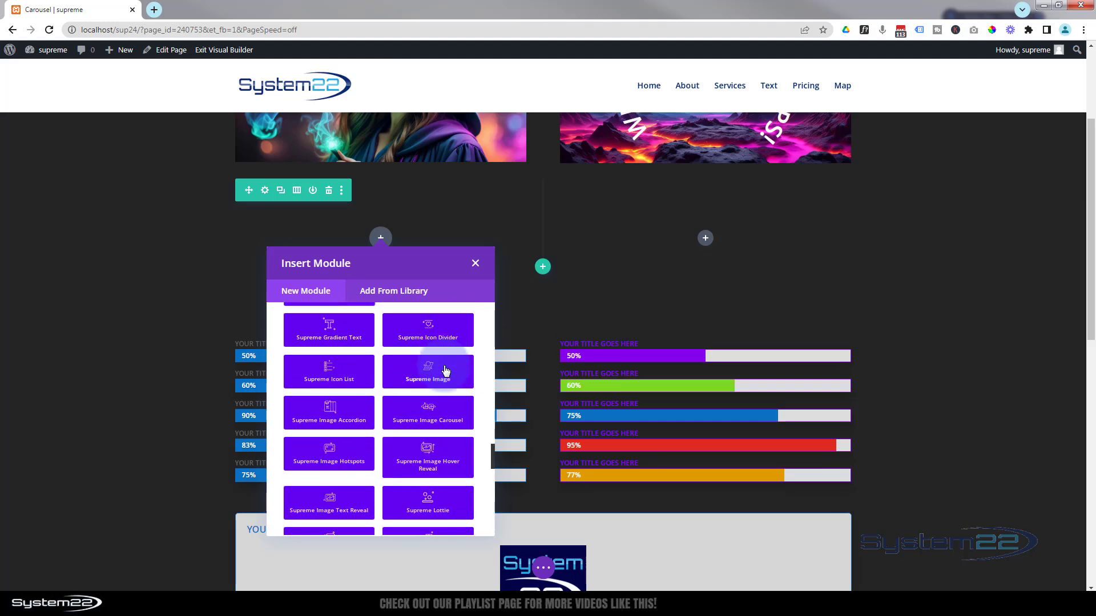
scroll(444, 365, up, 5)
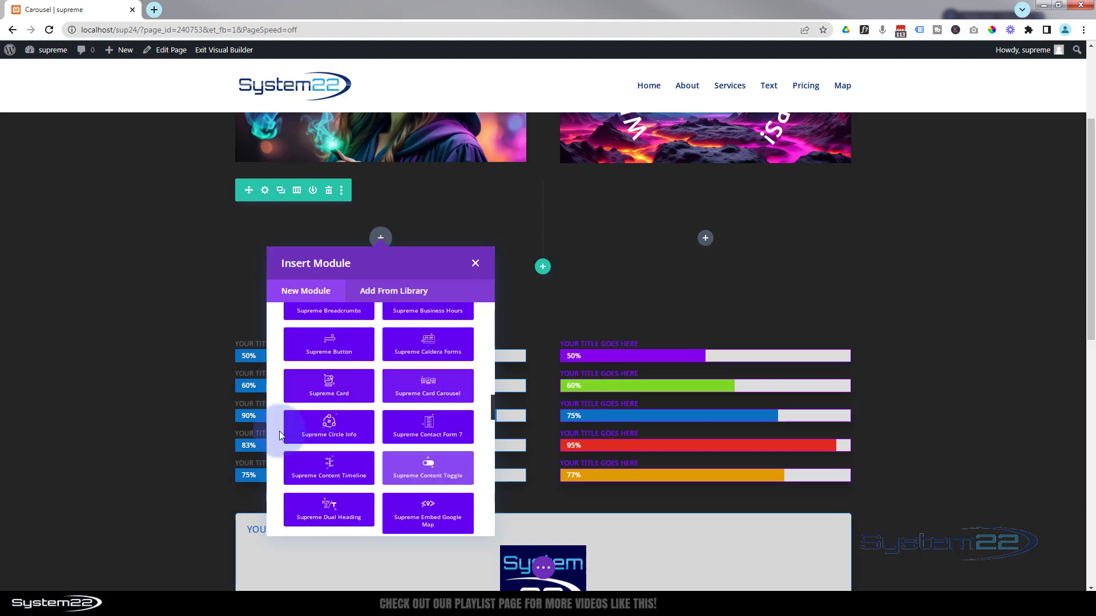
click(342, 432)
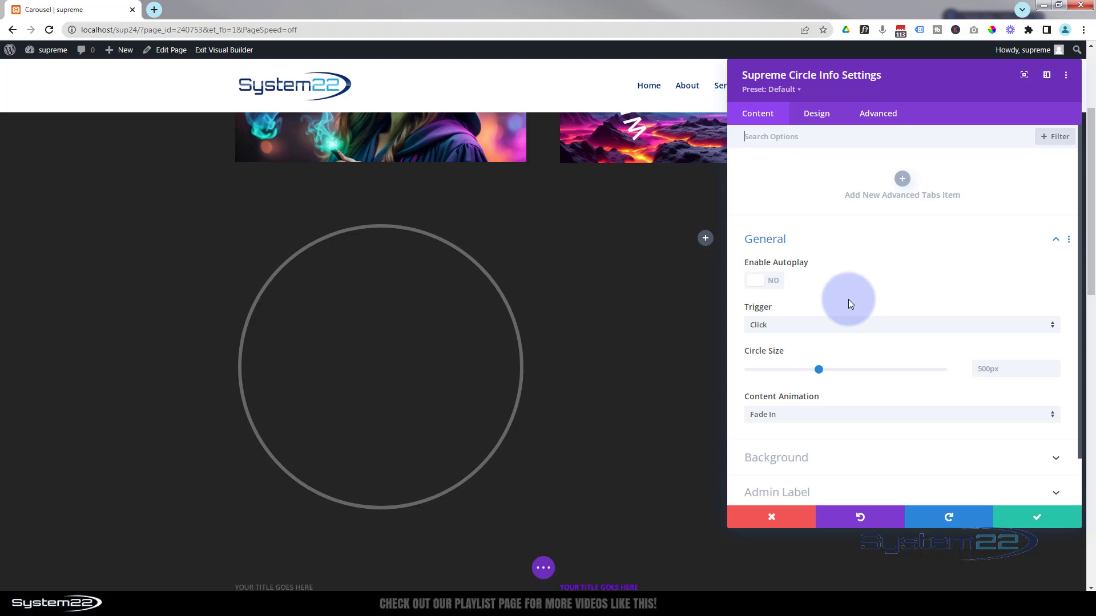
- Set Enable Autoplay to NO, leaving Trigger on Click and Content Animation on Fade In
click(774, 283)
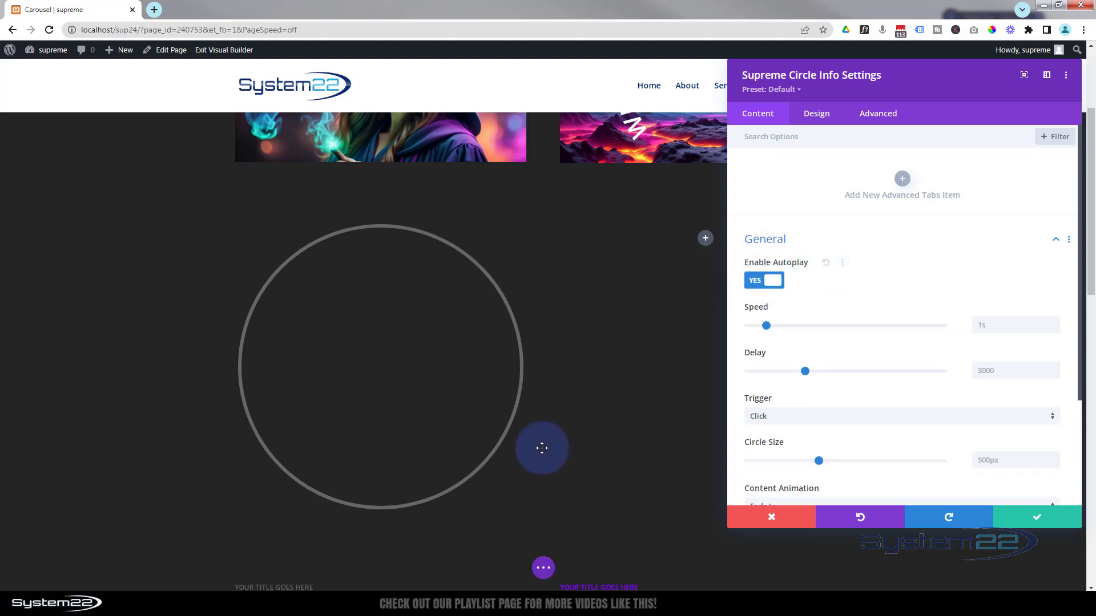
click(754, 281)
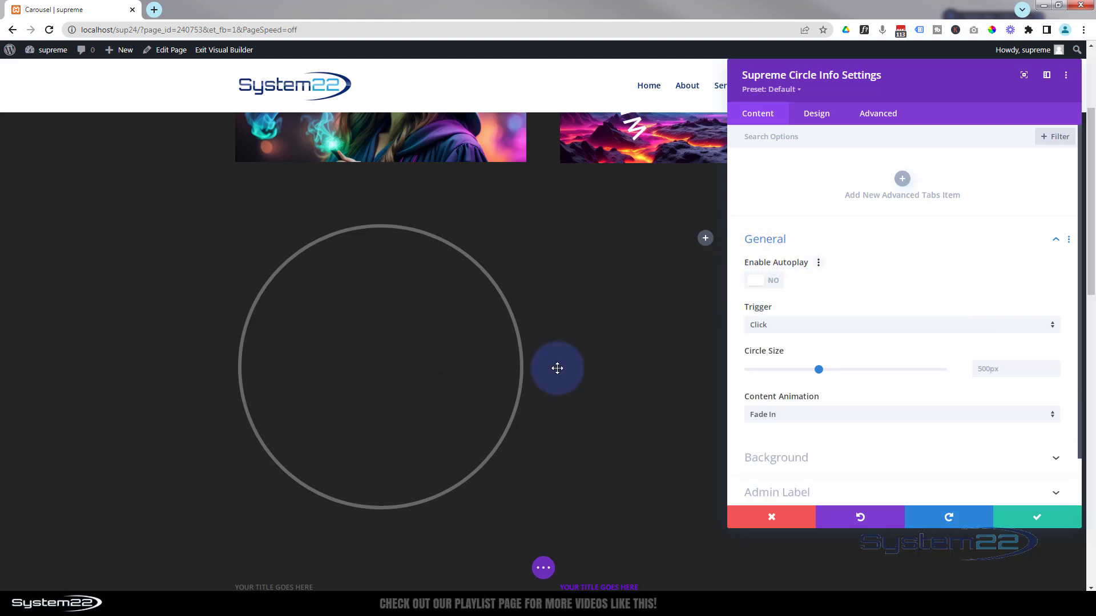
click(805, 334)
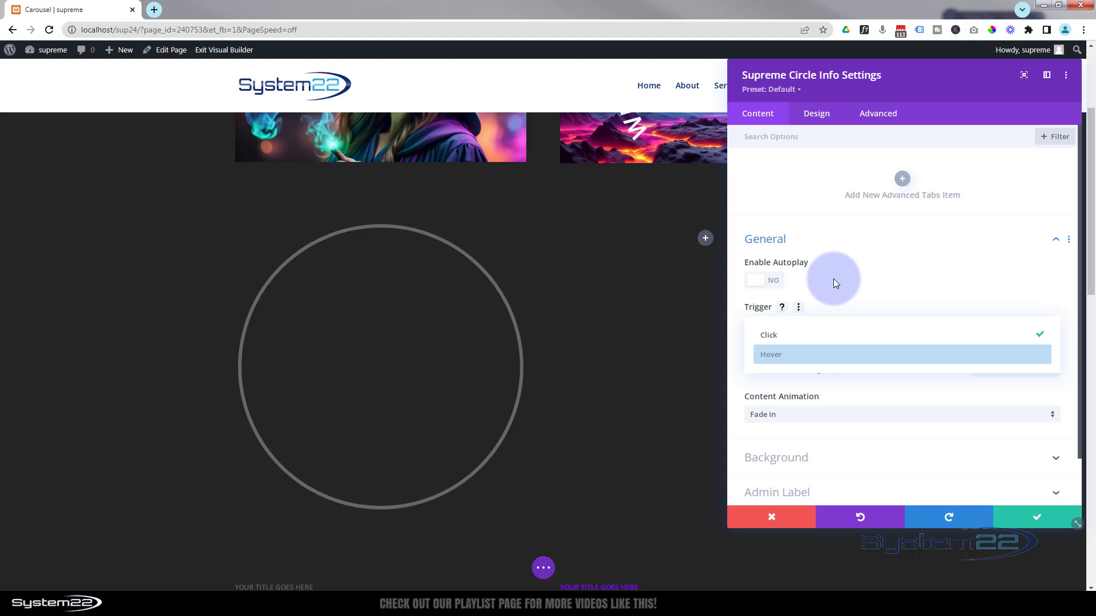
click(846, 296)
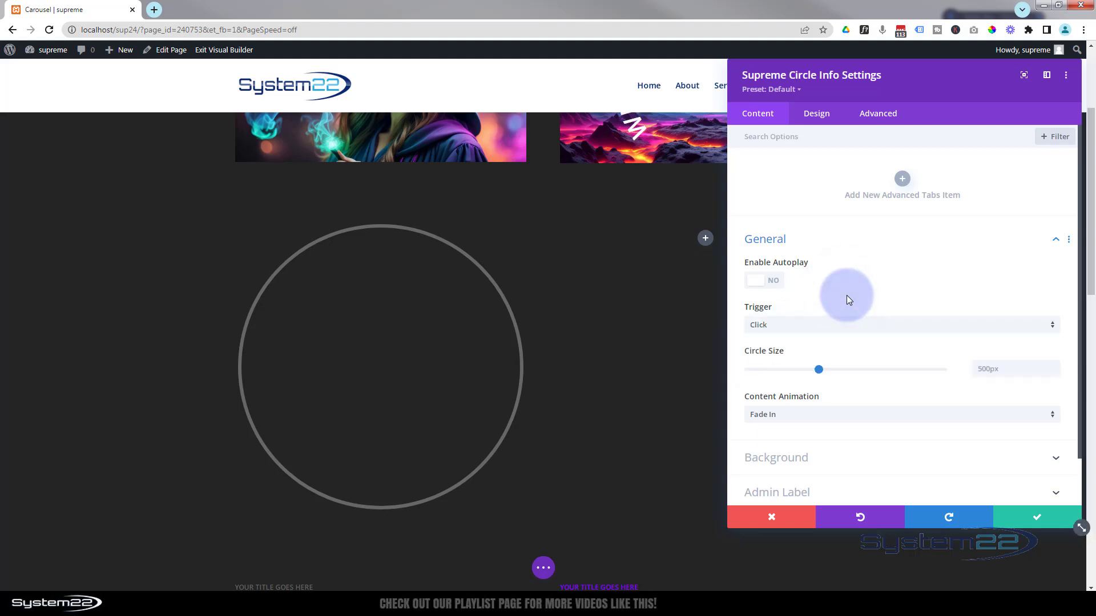
click(806, 415)
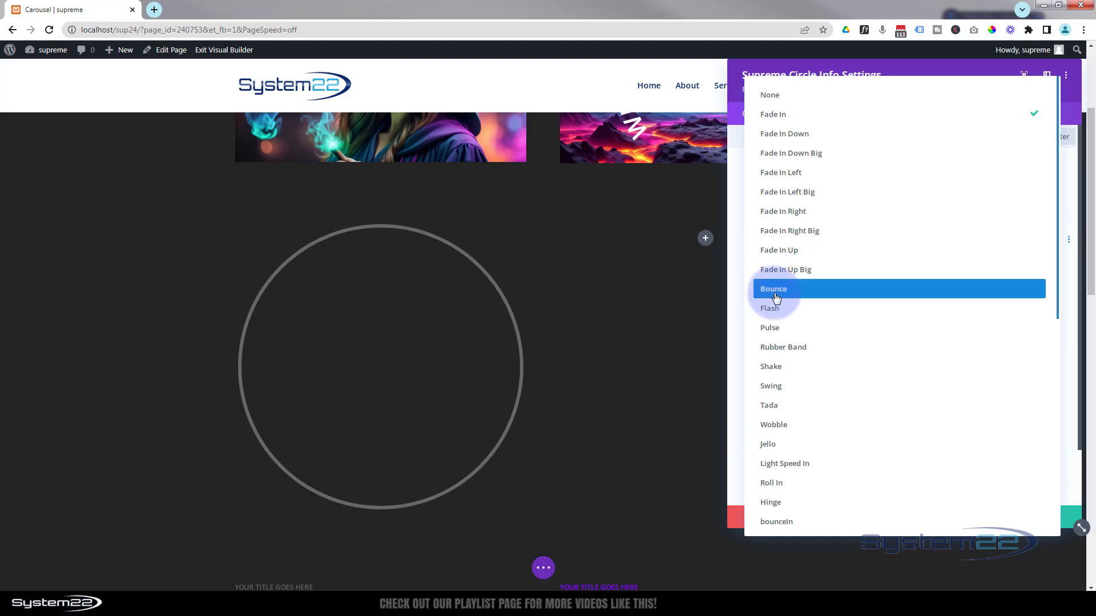
click(739, 258)
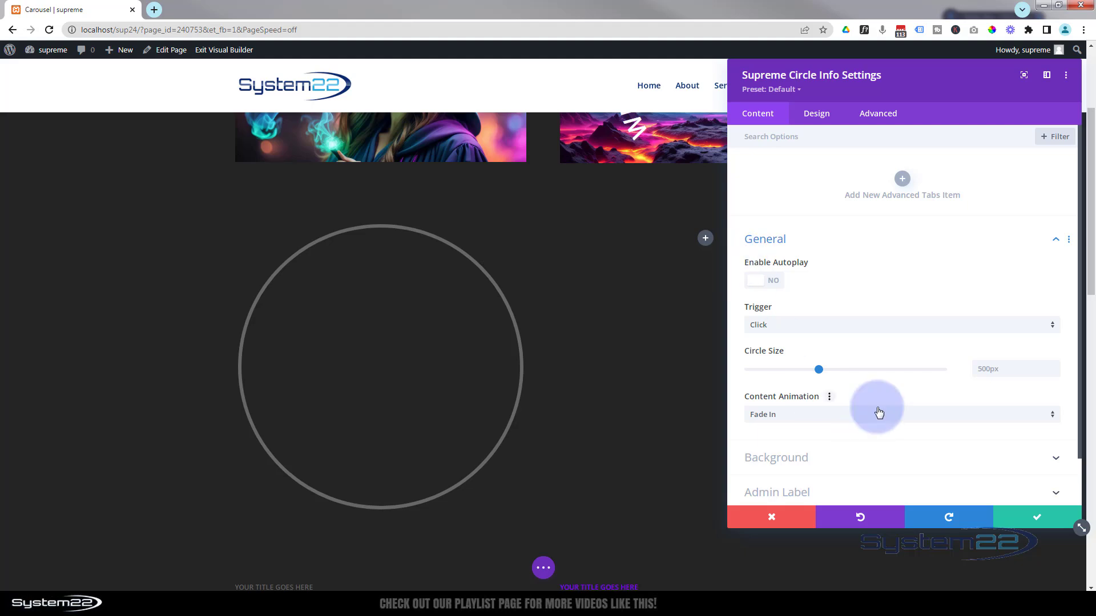
- Add a circle item titled '1', trying the Home icon but leaving Use Icon off
click(903, 178)
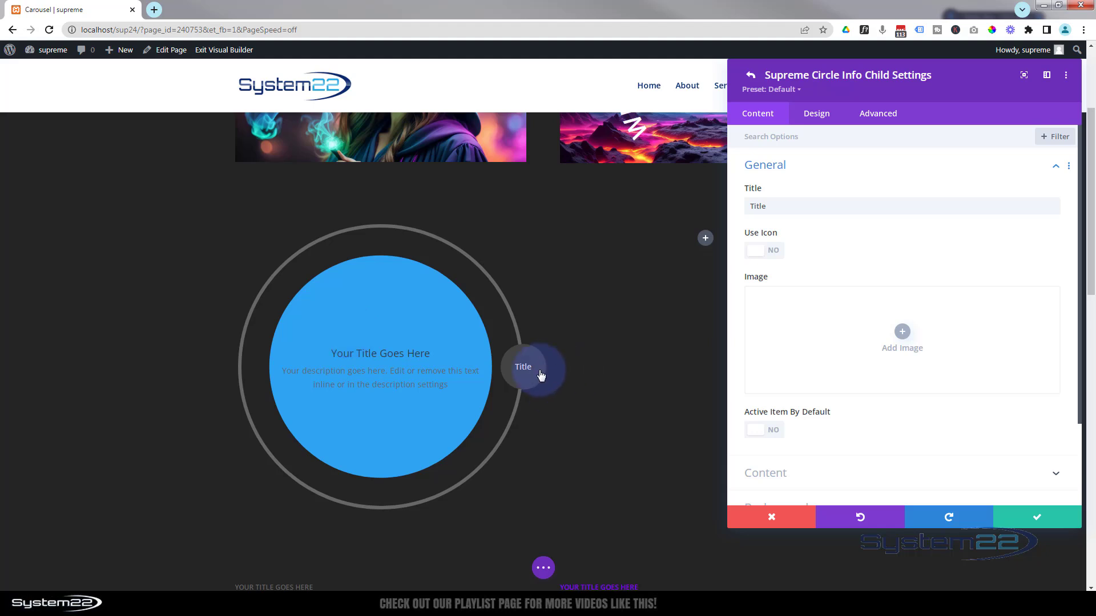
double_click(779, 207)
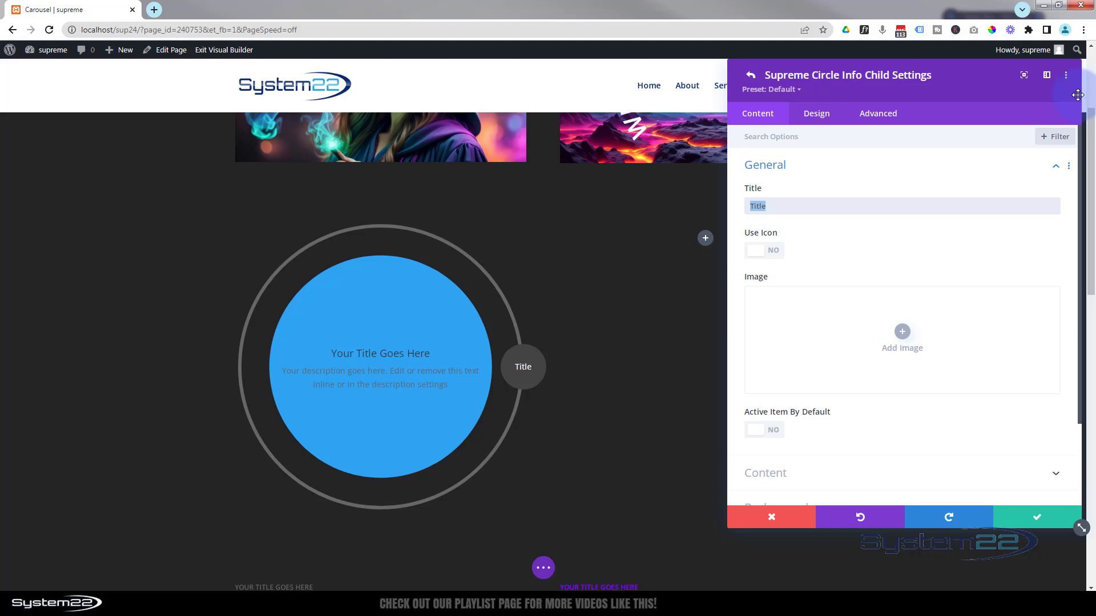
key(BackSpace)
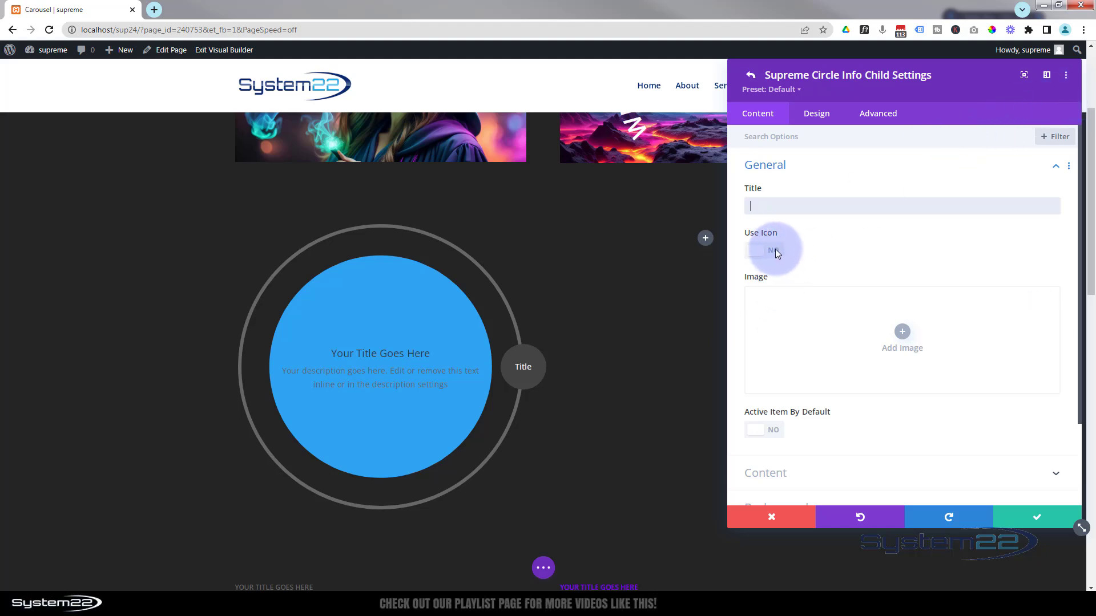
click(771, 250)
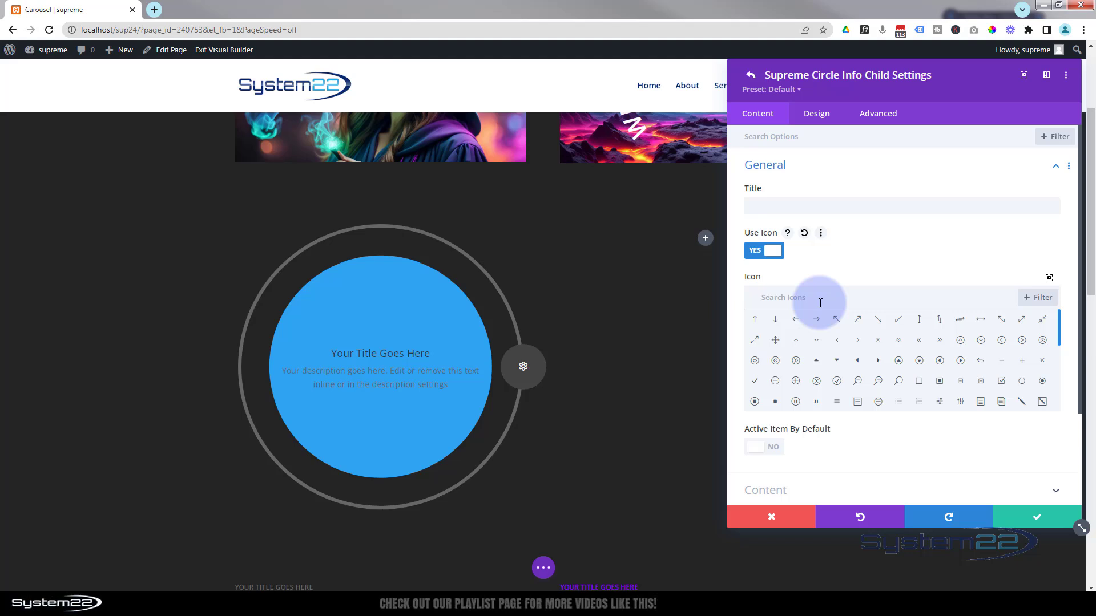
text(hom)
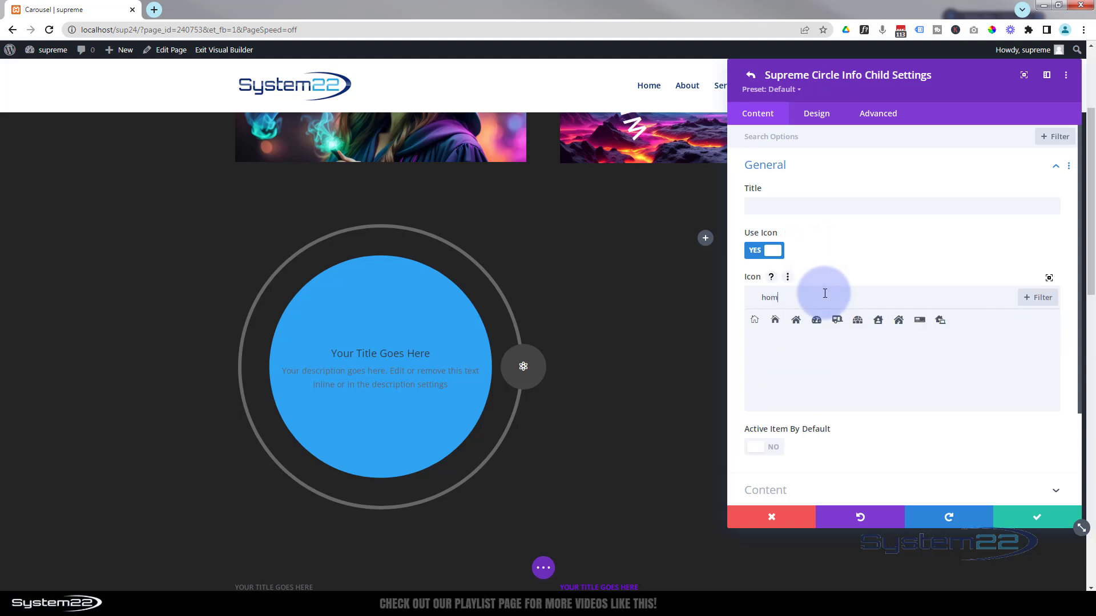
click(775, 319)
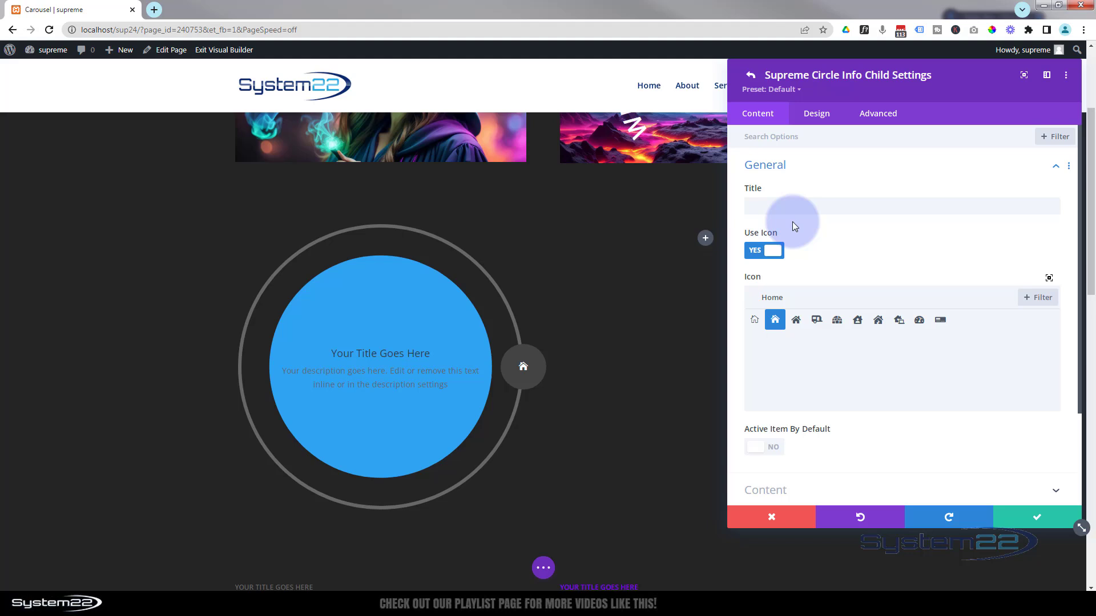
click(764, 250)
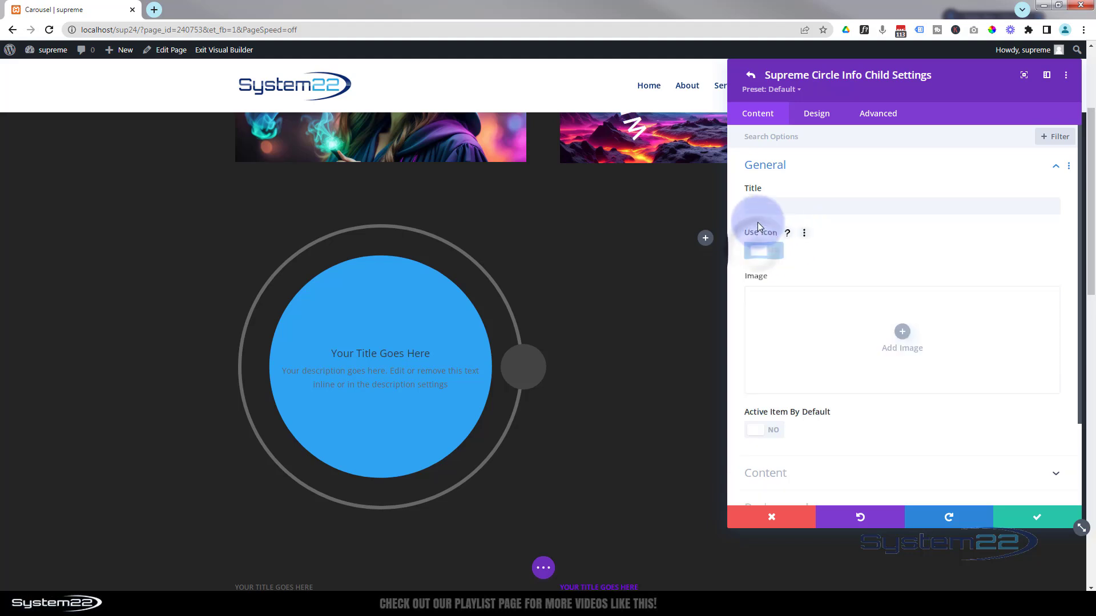
text(1)
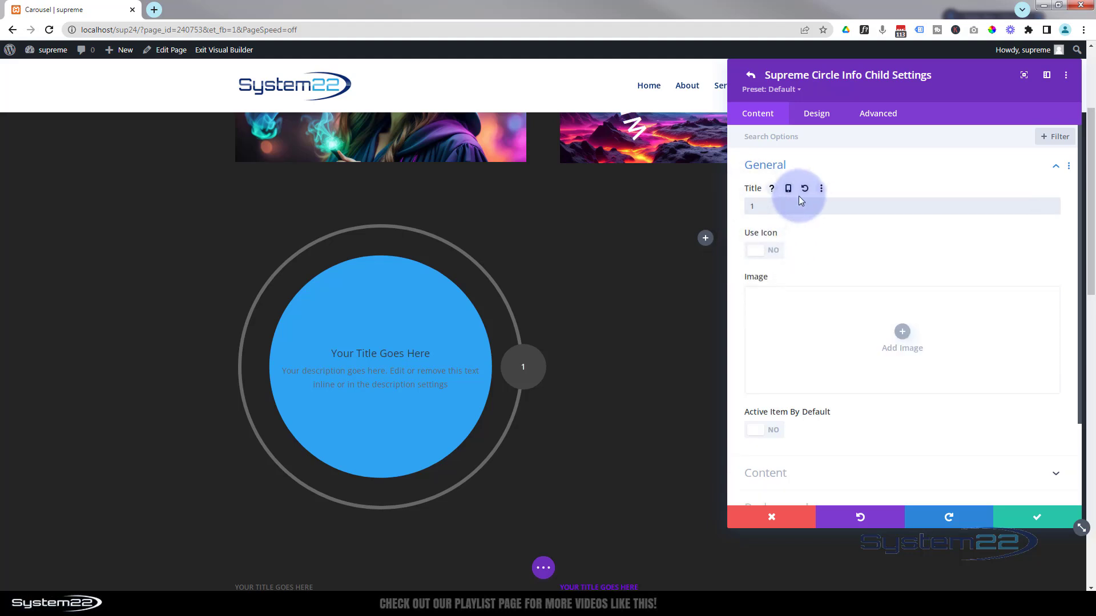
scroll(821, 242, down, 2)
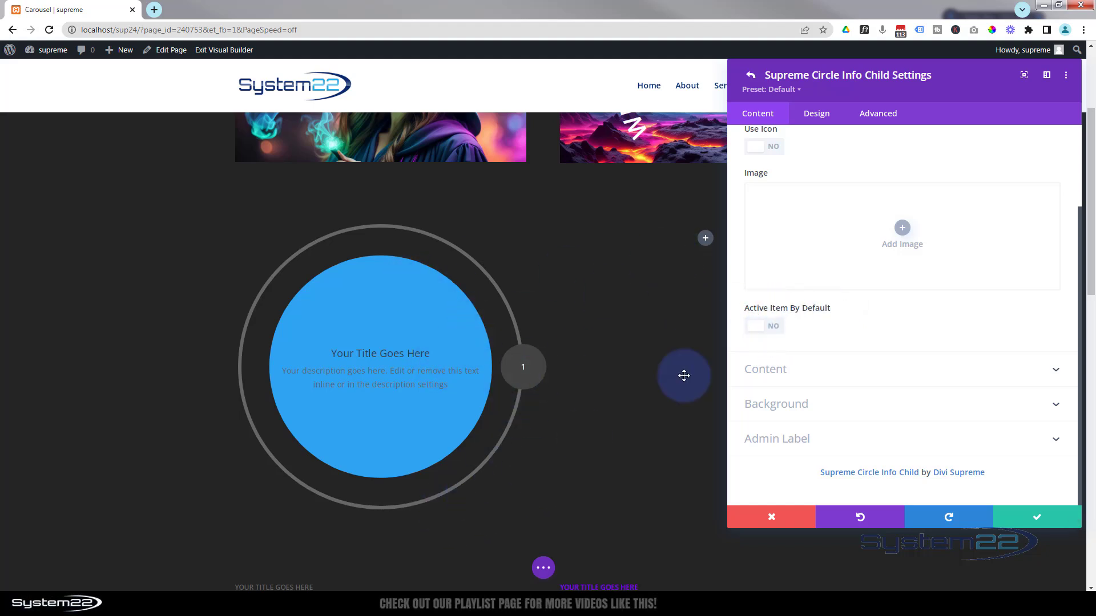
- Expand the item's Content settings, keep Content Type as Custom Content, and scroll to the Button fields
click(832, 373)
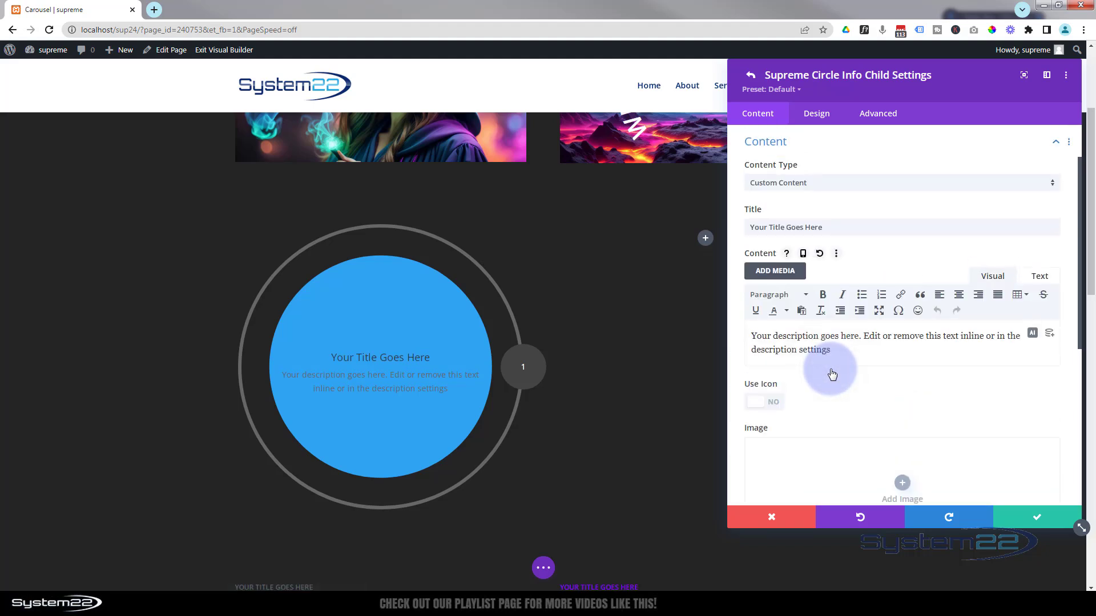
drag(854, 227, 722, 224)
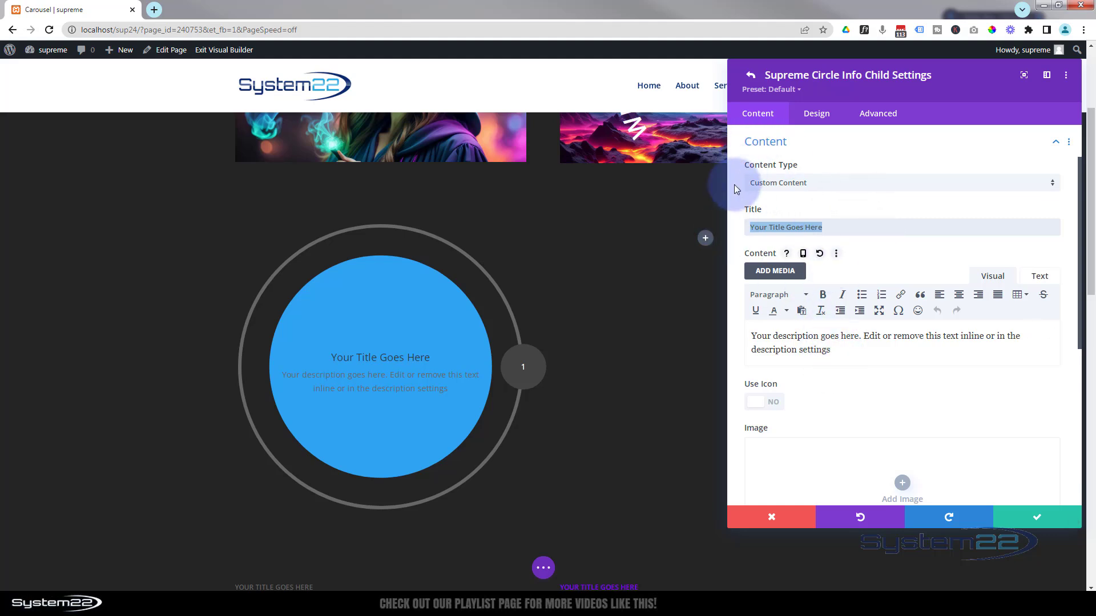
click(841, 187)
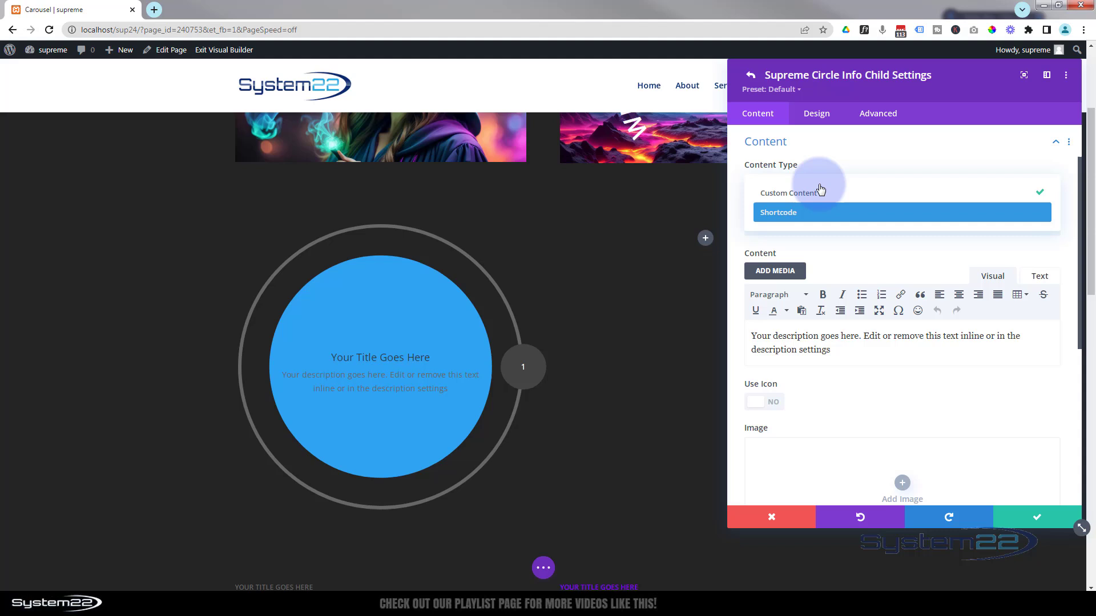
click(834, 153)
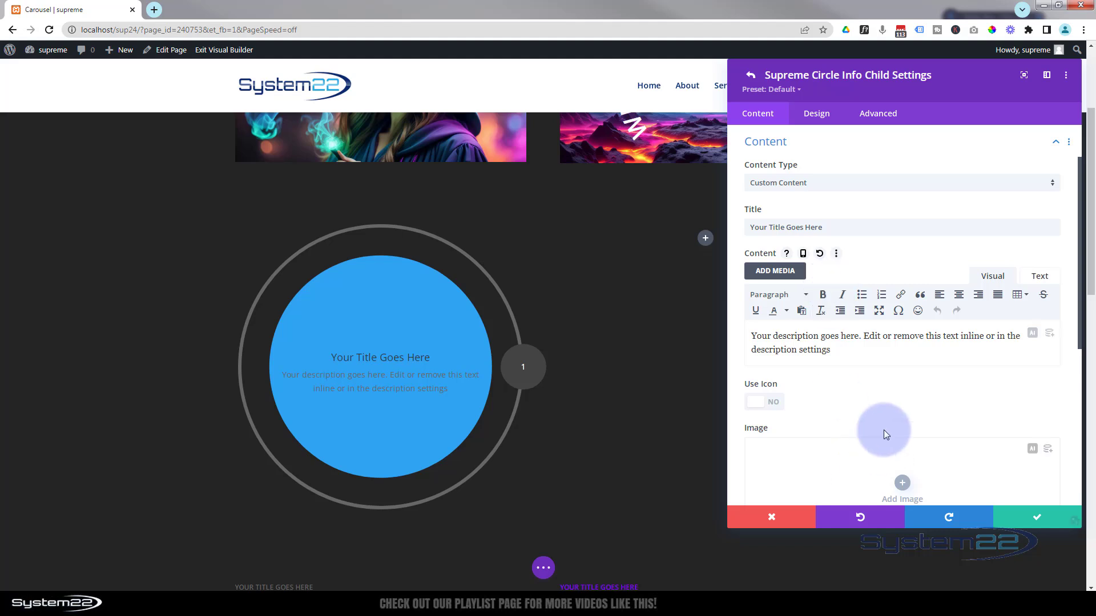
scroll(888, 389, down, 1)
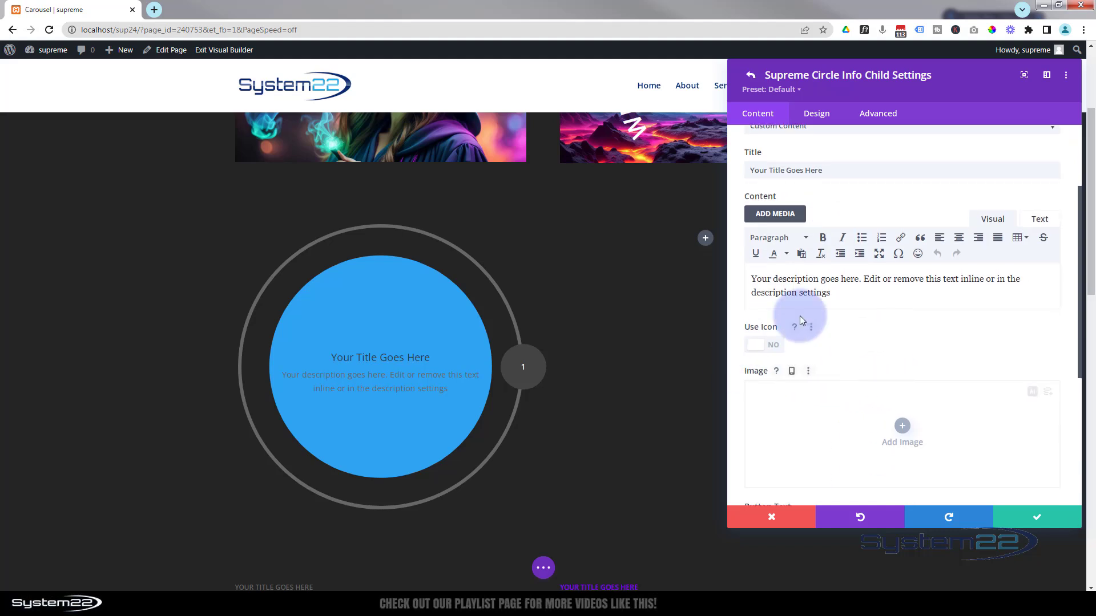
scroll(822, 389, down, 1)
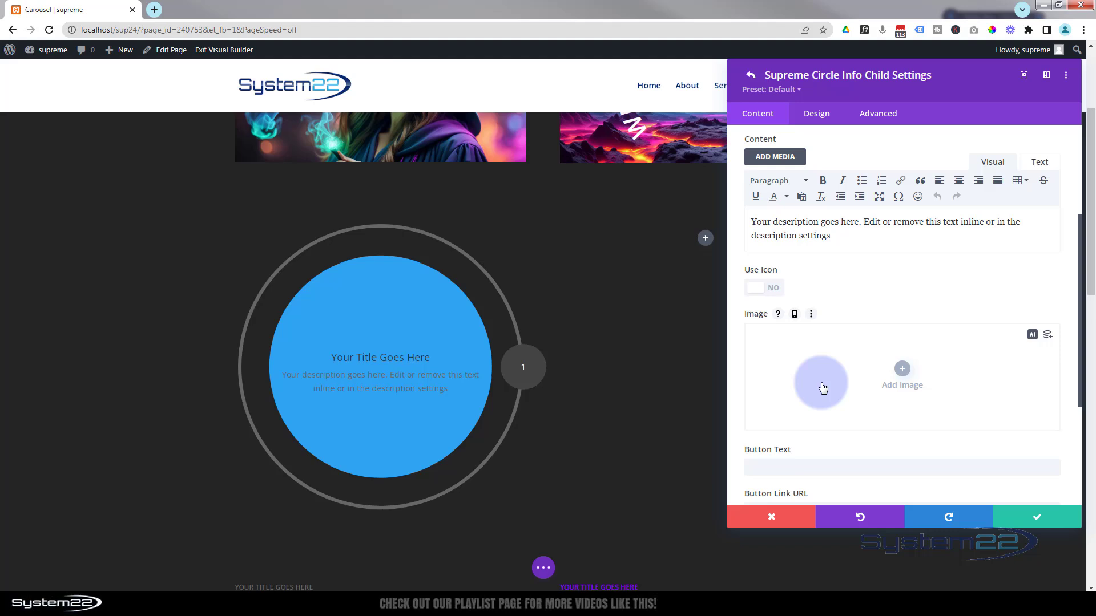
scroll(822, 388, down, 3)
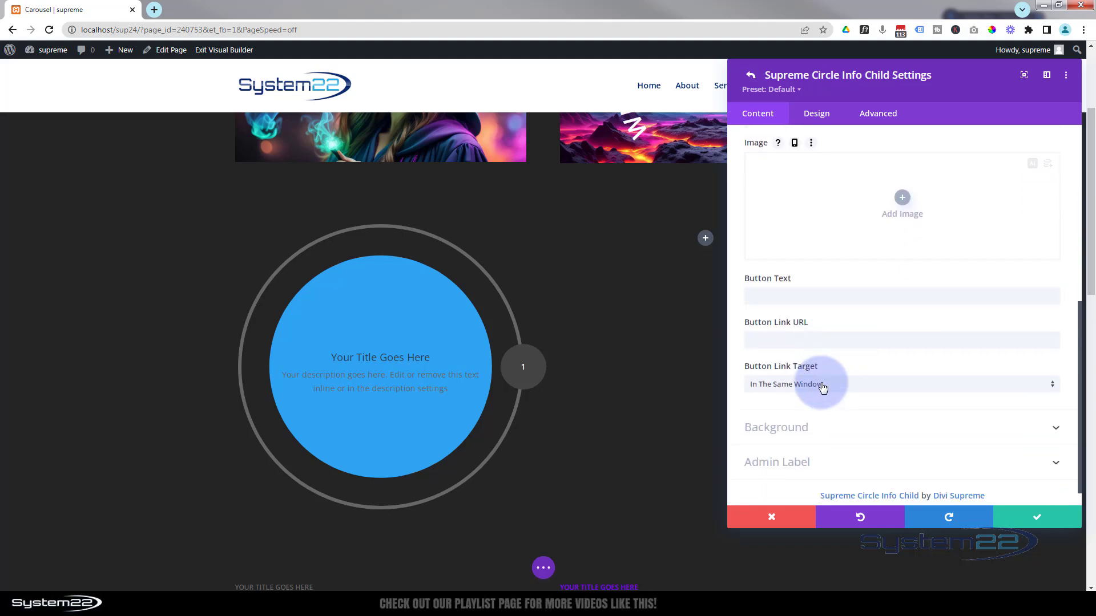
- Type 'button' as the button label, then clear it, keeping the link target In The Same Window
click(753, 295)
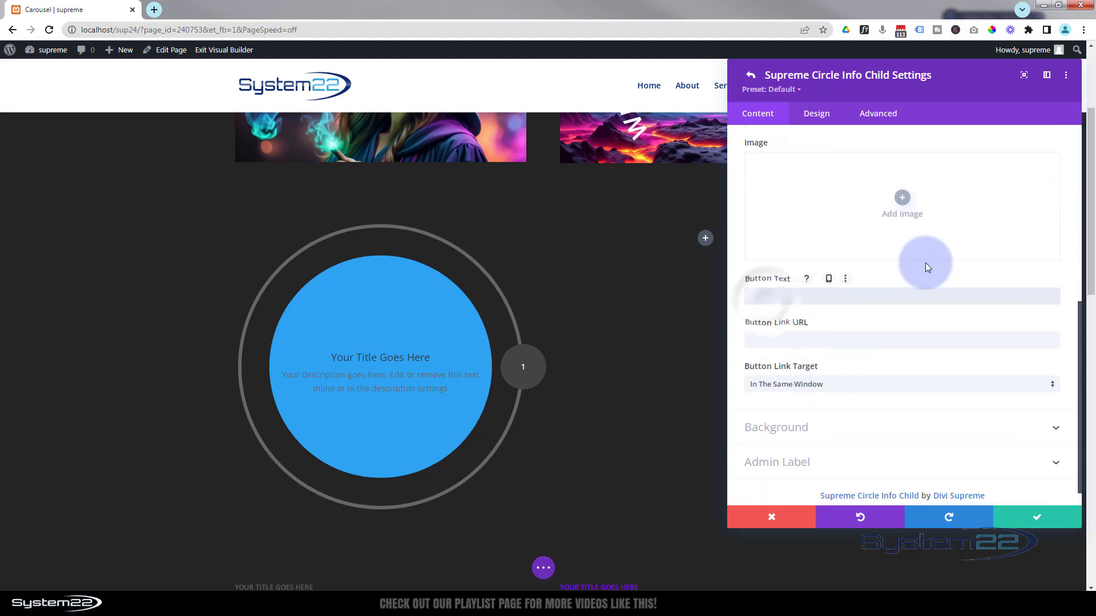
text(button)
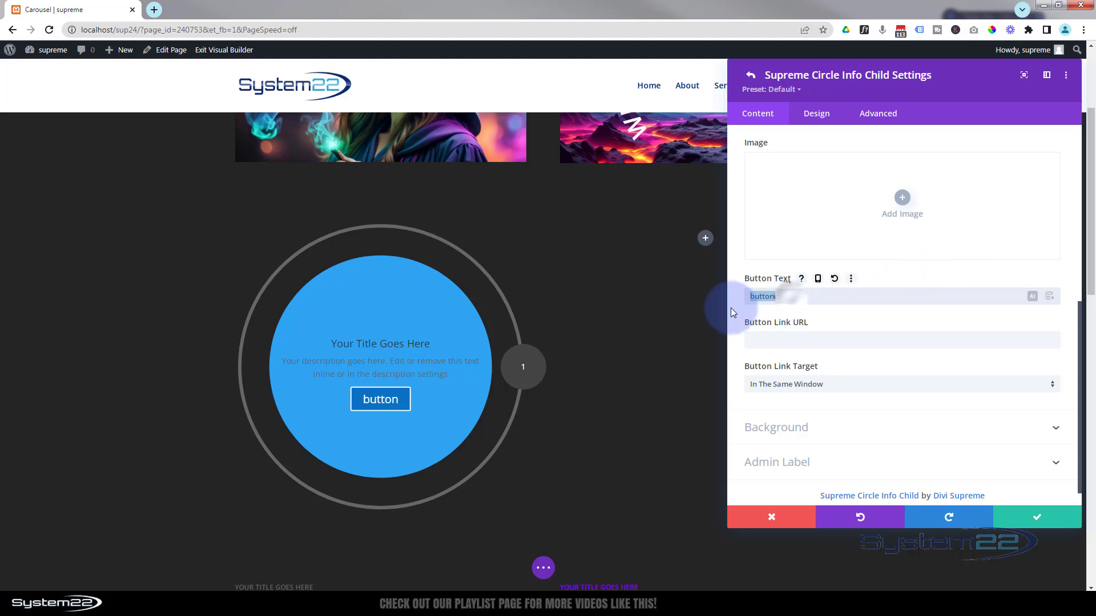
drag(734, 303, 798, 293)
key(BackSpace)
click(767, 340)
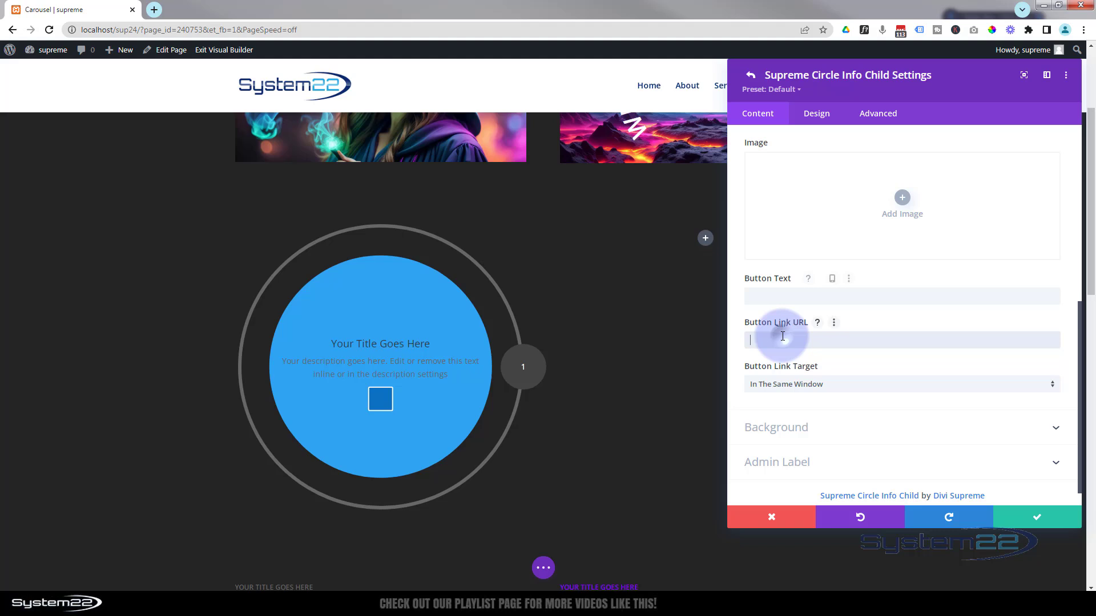
click(956, 347)
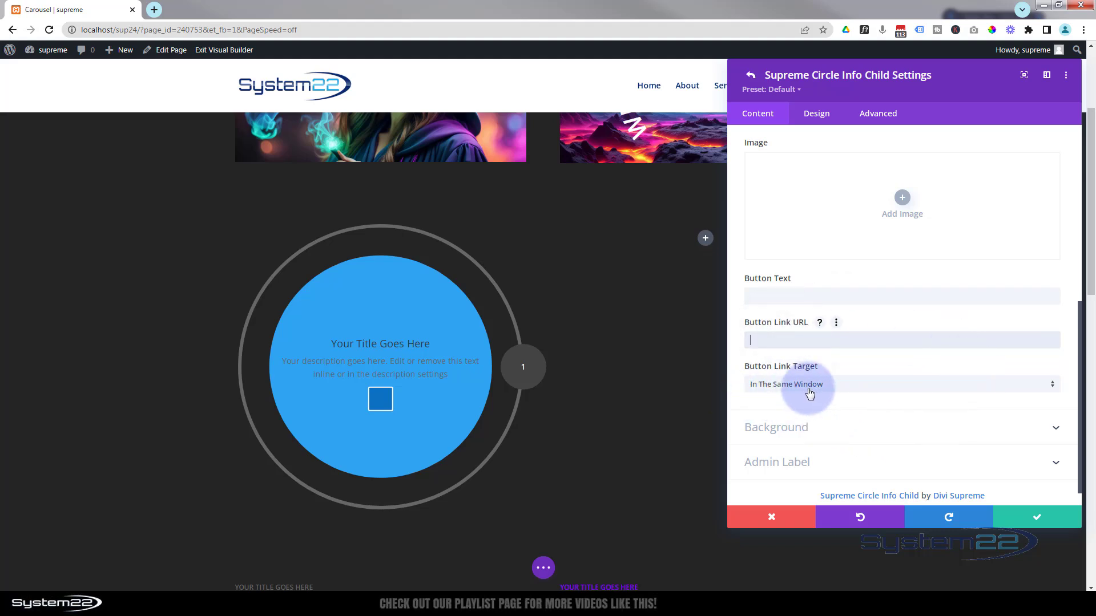
click(856, 384)
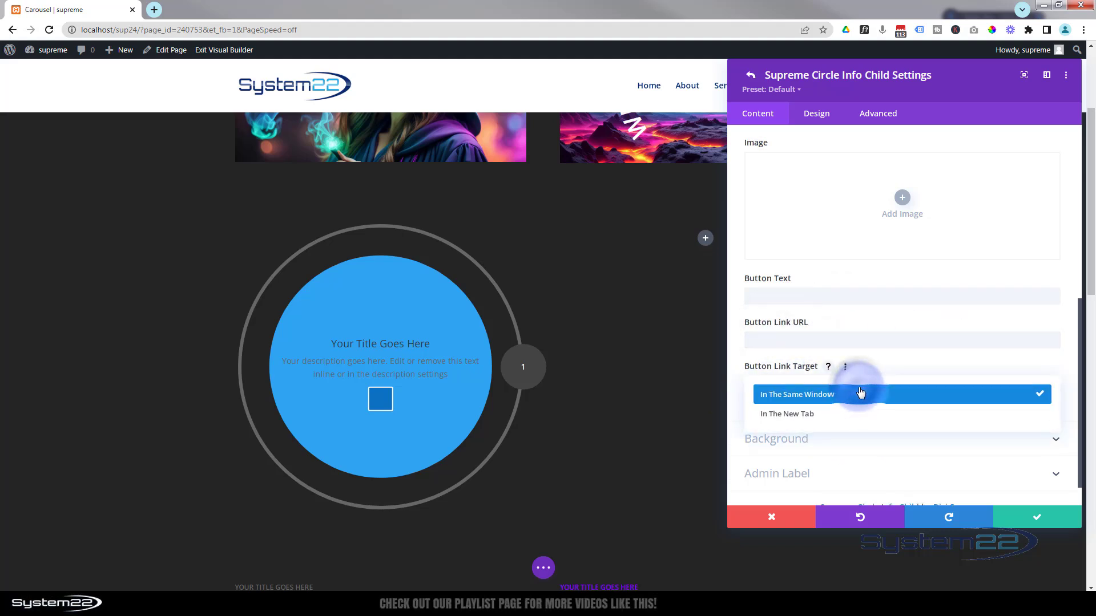
click(742, 386)
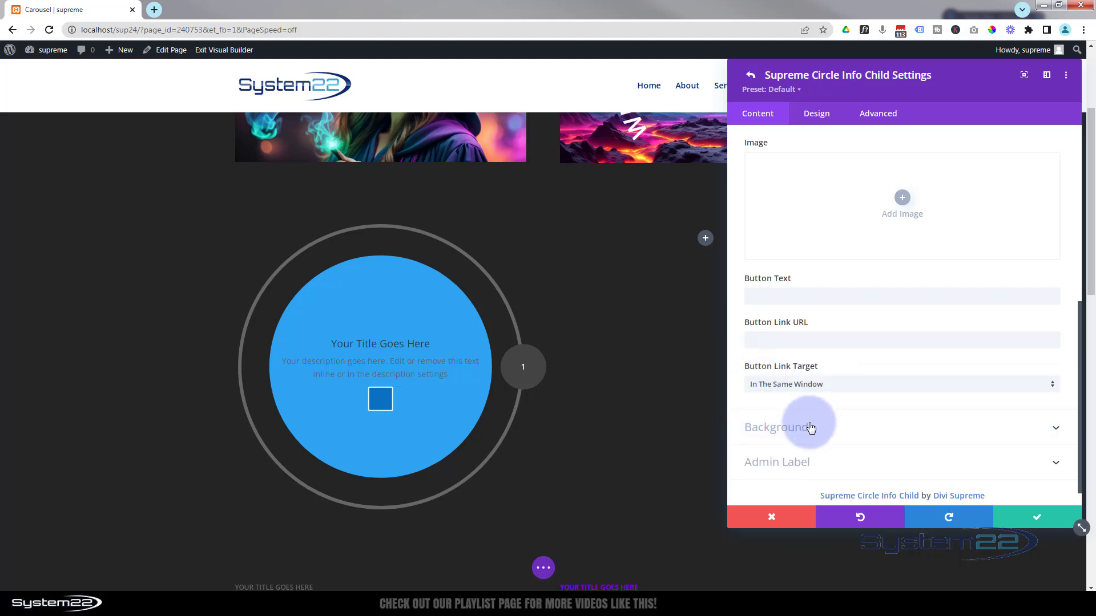
- Give the circle item a light grey #d6d6d6 background and show its Design options
click(811, 428)
click(757, 395)
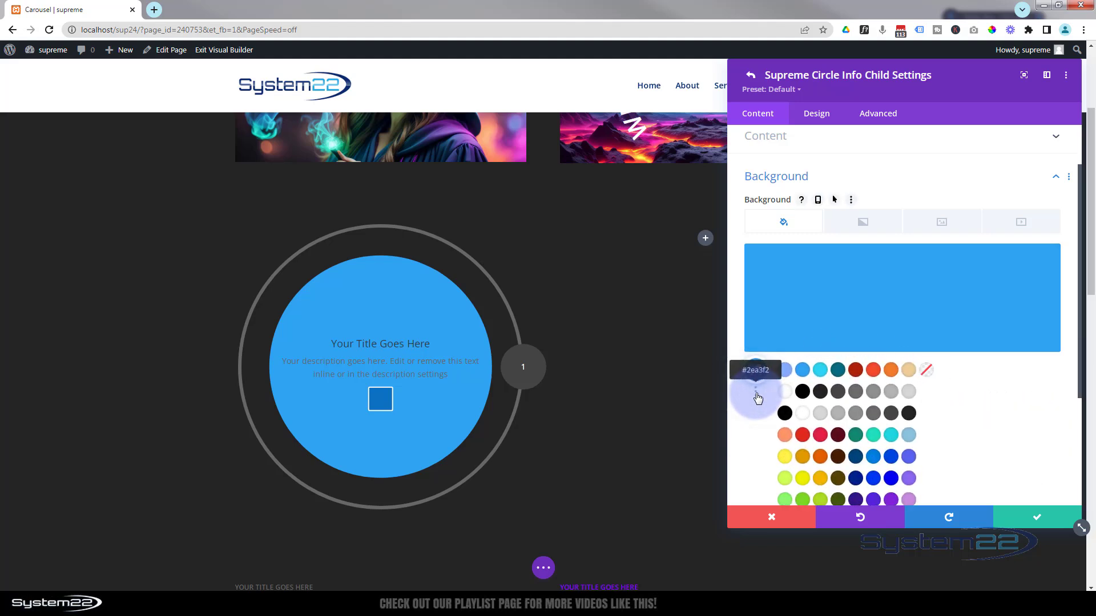
click(820, 414)
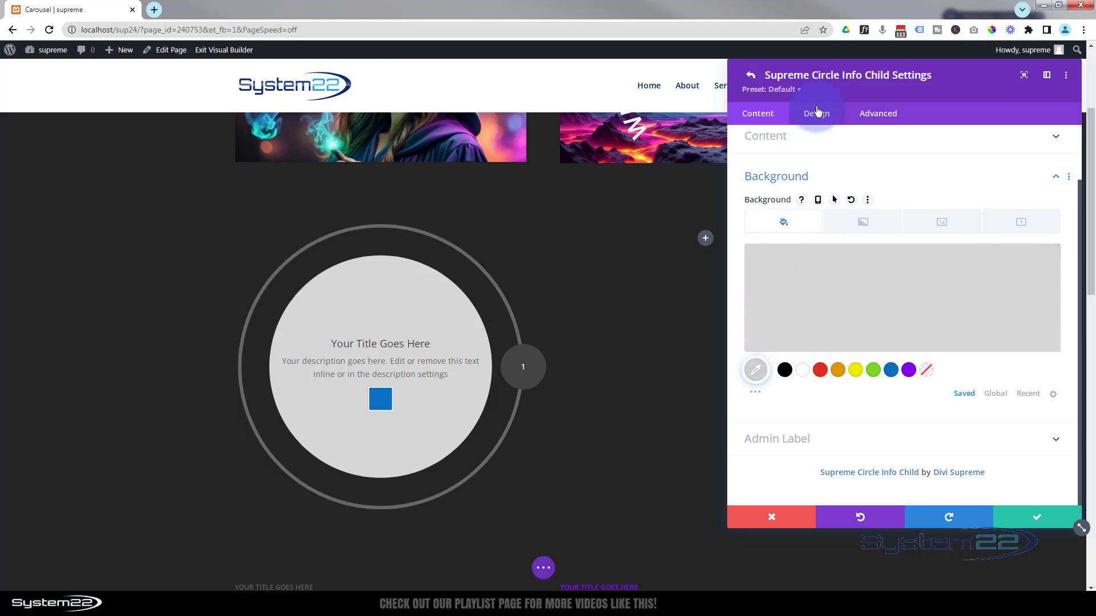
click(817, 116)
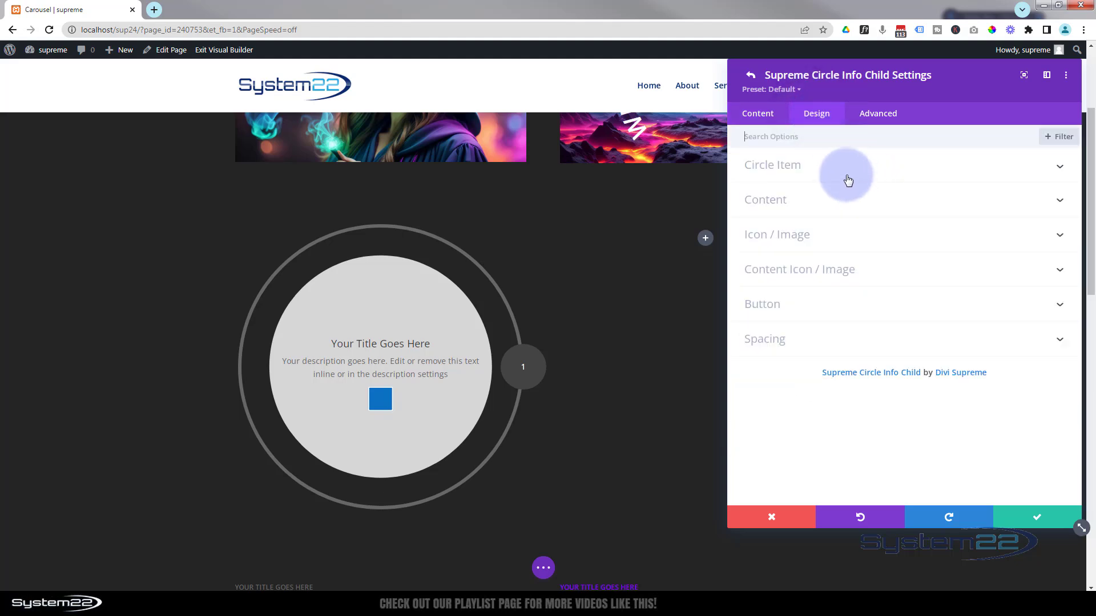
- Inspect the Circle Item group's Normal and Active styling, then expand the Content design group
click(848, 180)
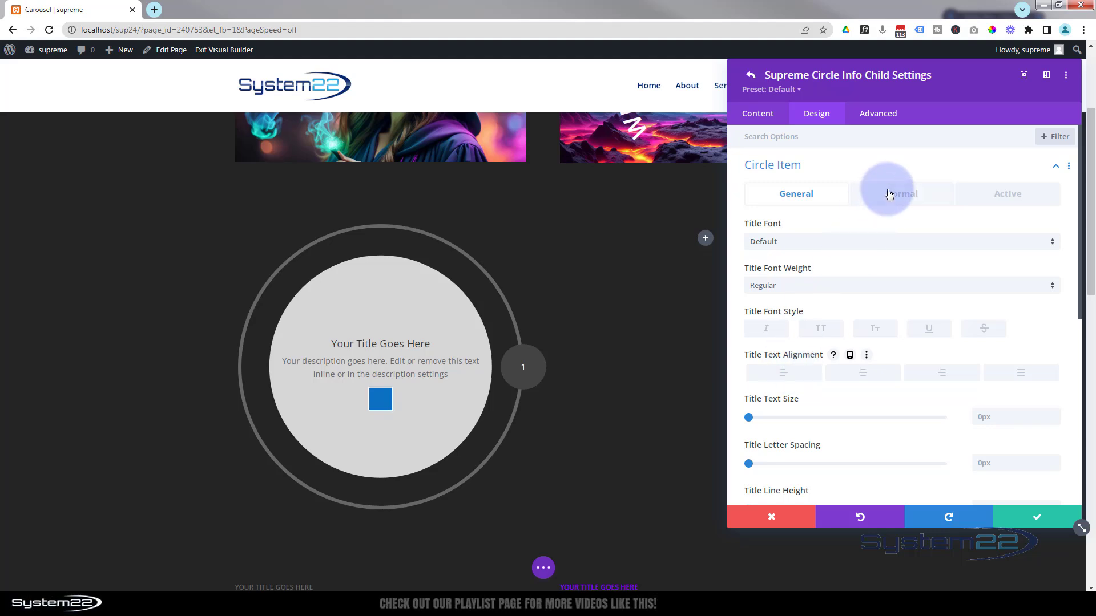
click(893, 195)
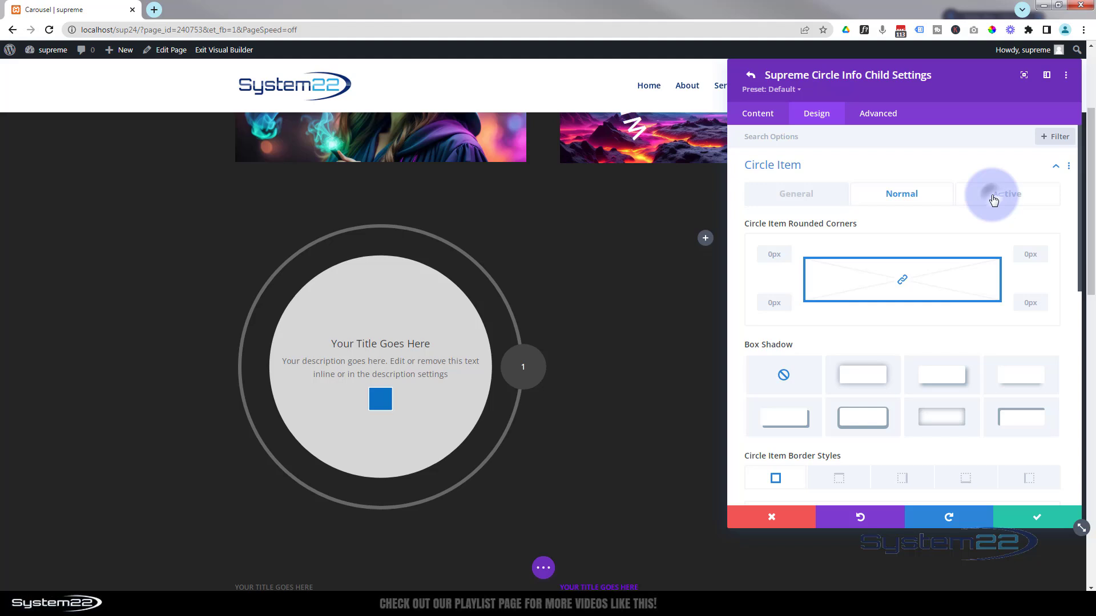
click(993, 197)
click(800, 166)
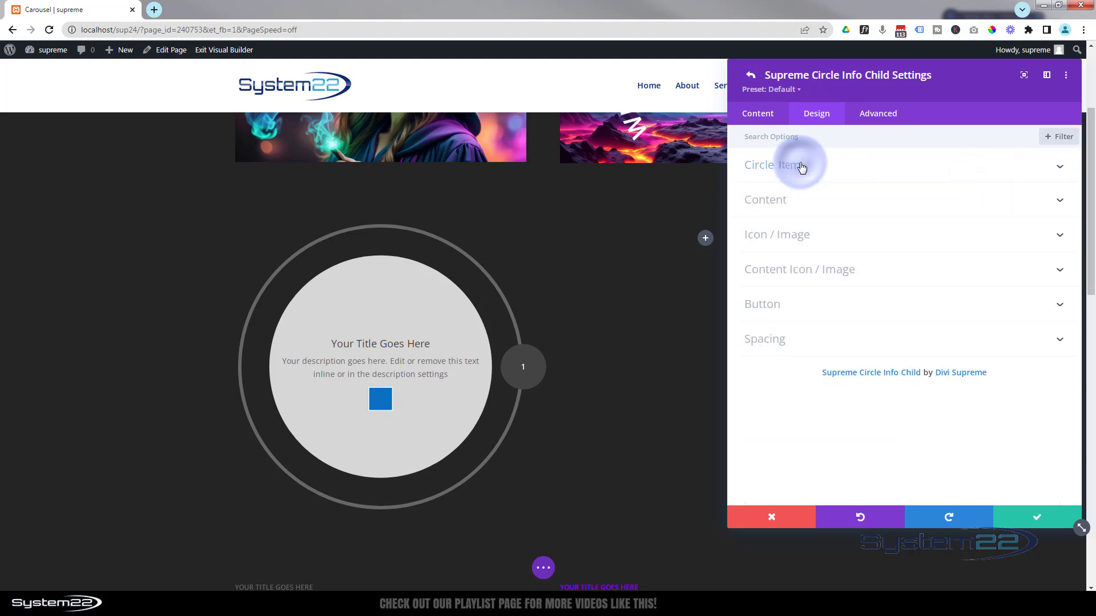
click(796, 206)
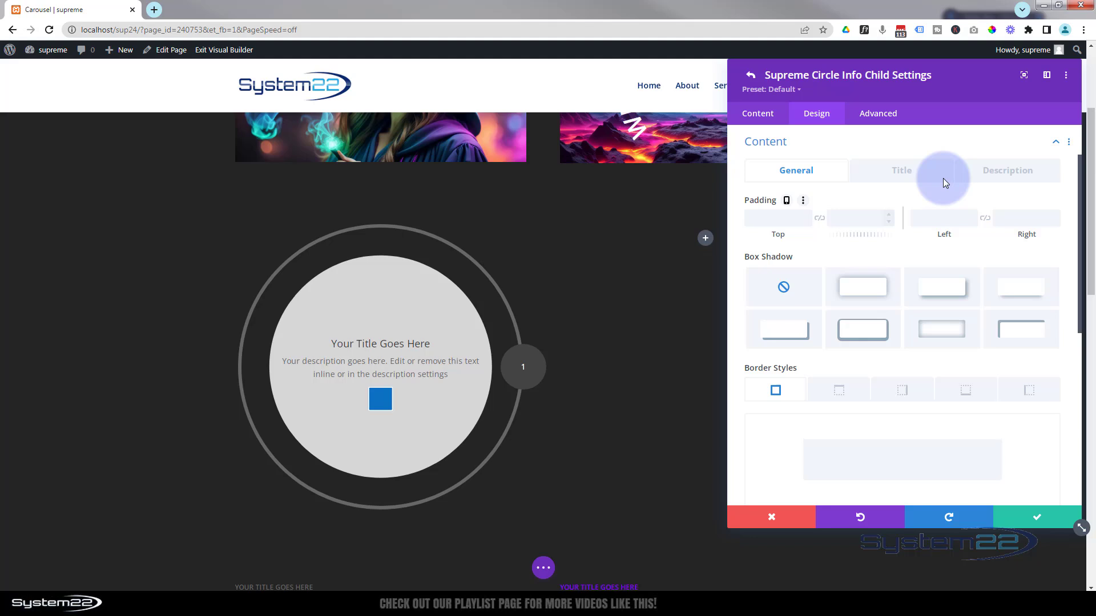
- Make the description's Content Text Size 12px on phone while keeping 14px on desktop
click(1003, 178)
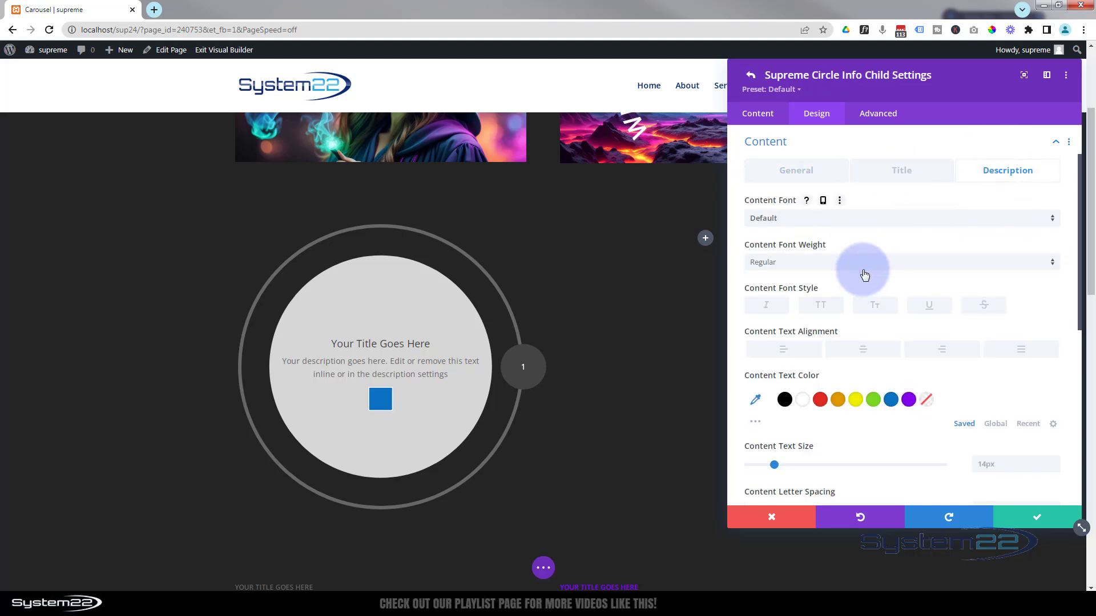
scroll(865, 272, down, 3)
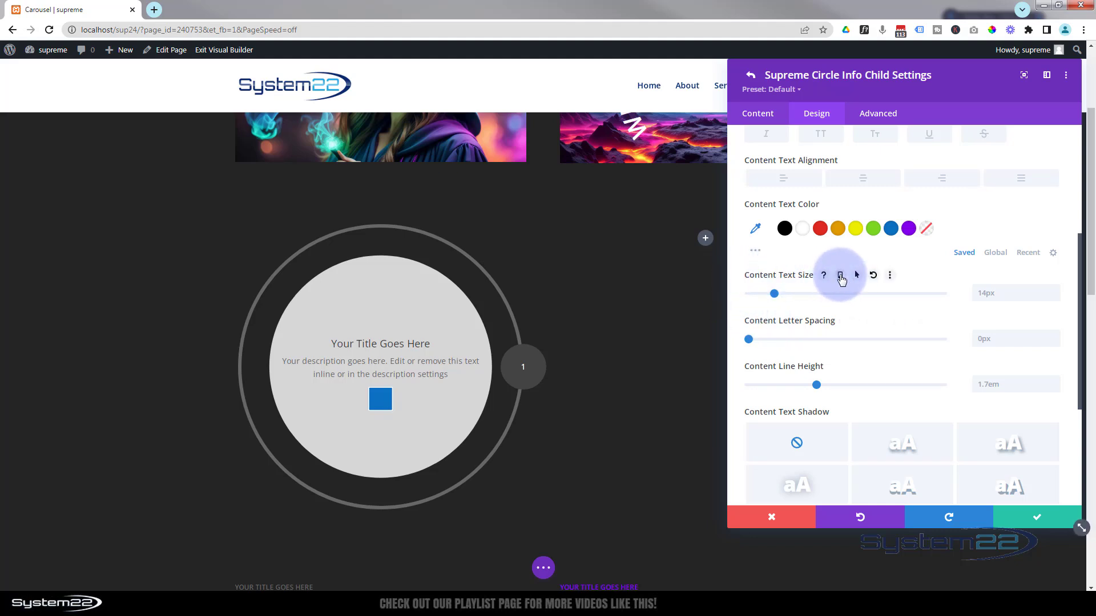
click(840, 277)
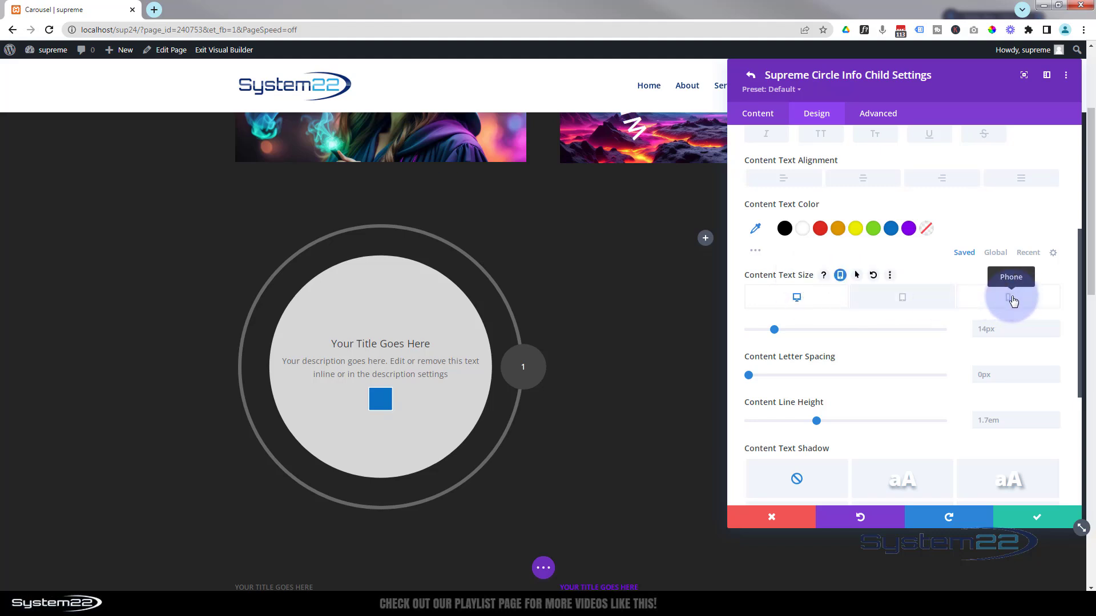
click(1013, 300)
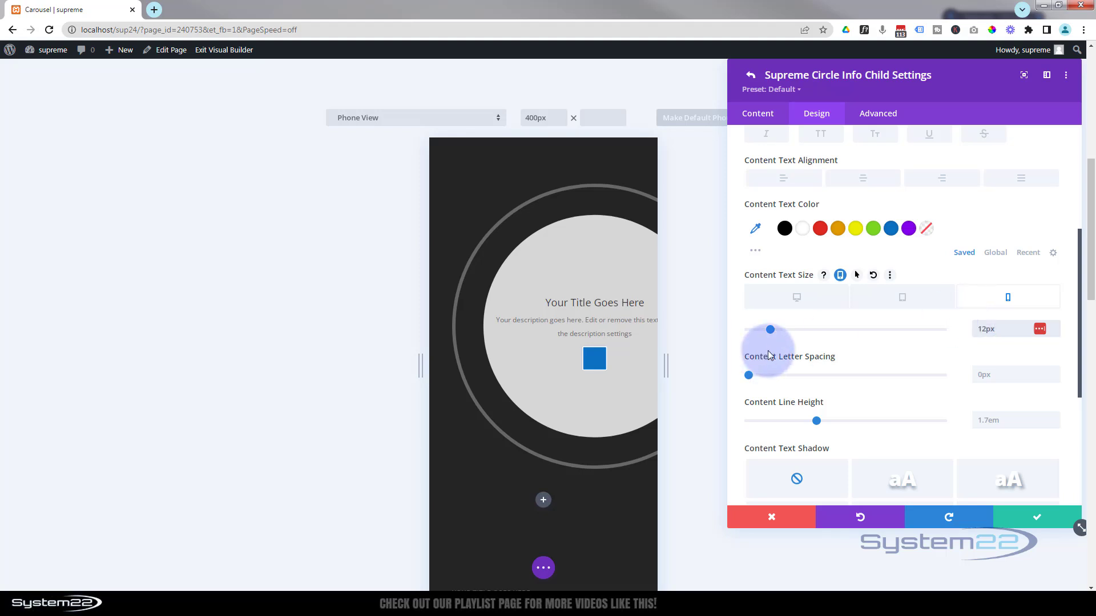
click(763, 307)
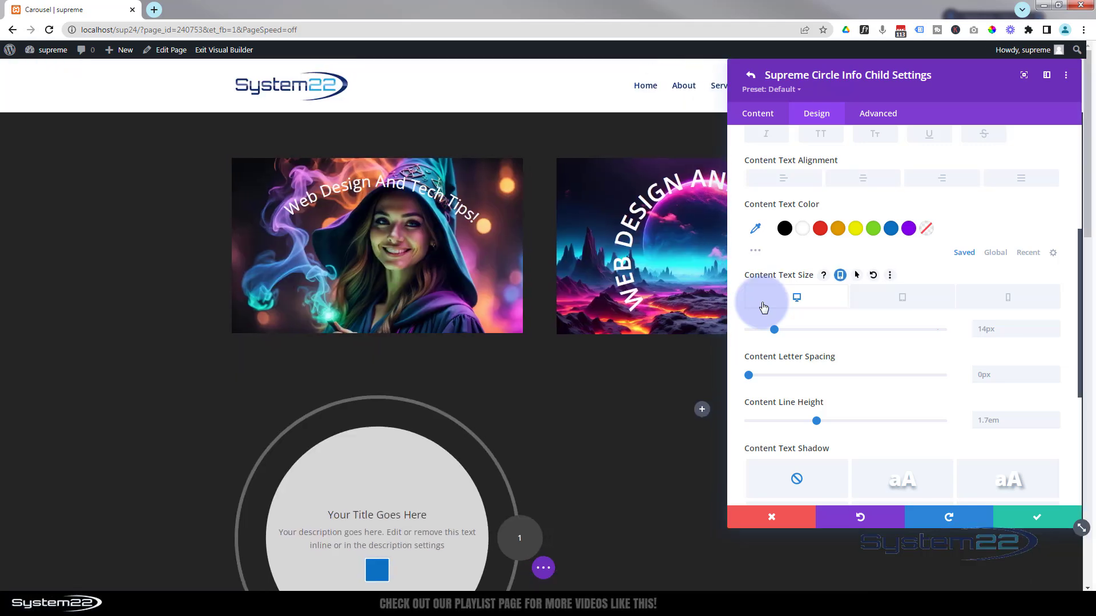
- Save the first circle item's settings
click(686, 341)
scroll(686, 341, down, 3)
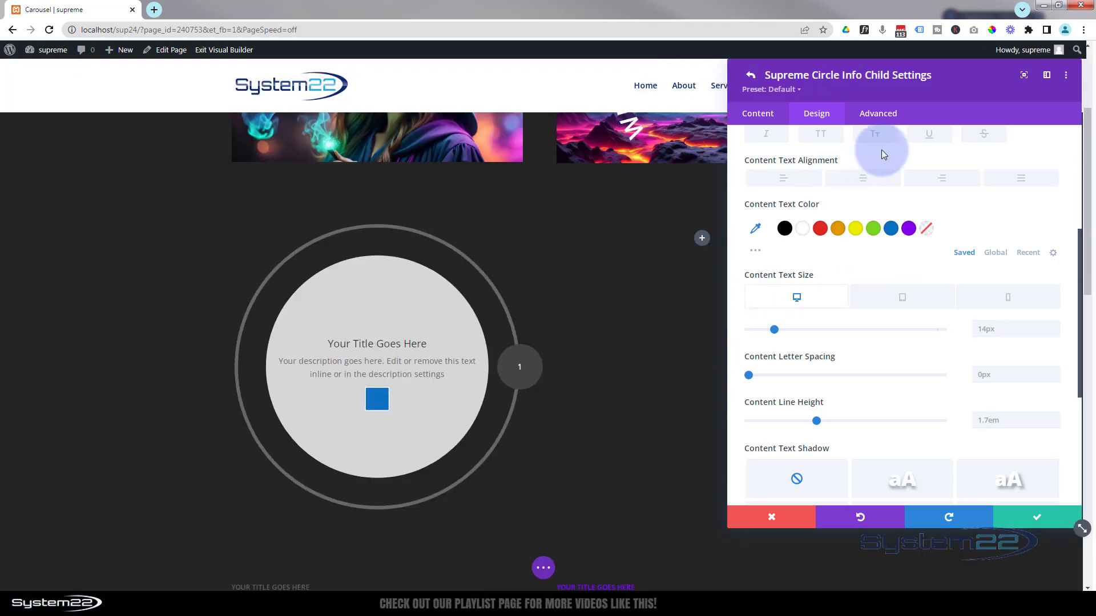
scroll(871, 163, down, 1)
scroll(870, 156, down, 4)
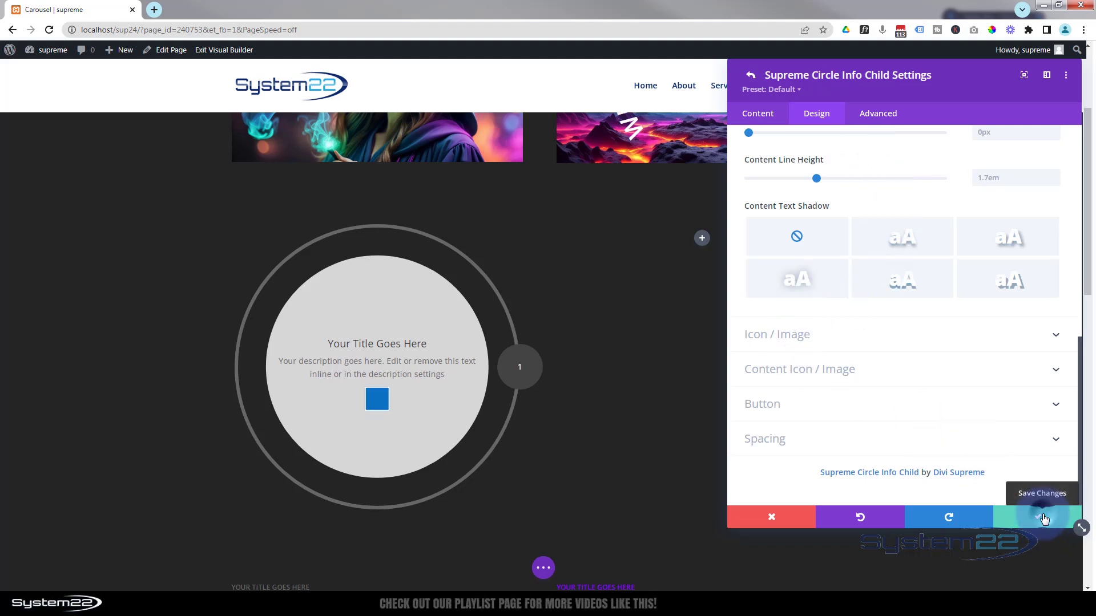
click(1042, 517)
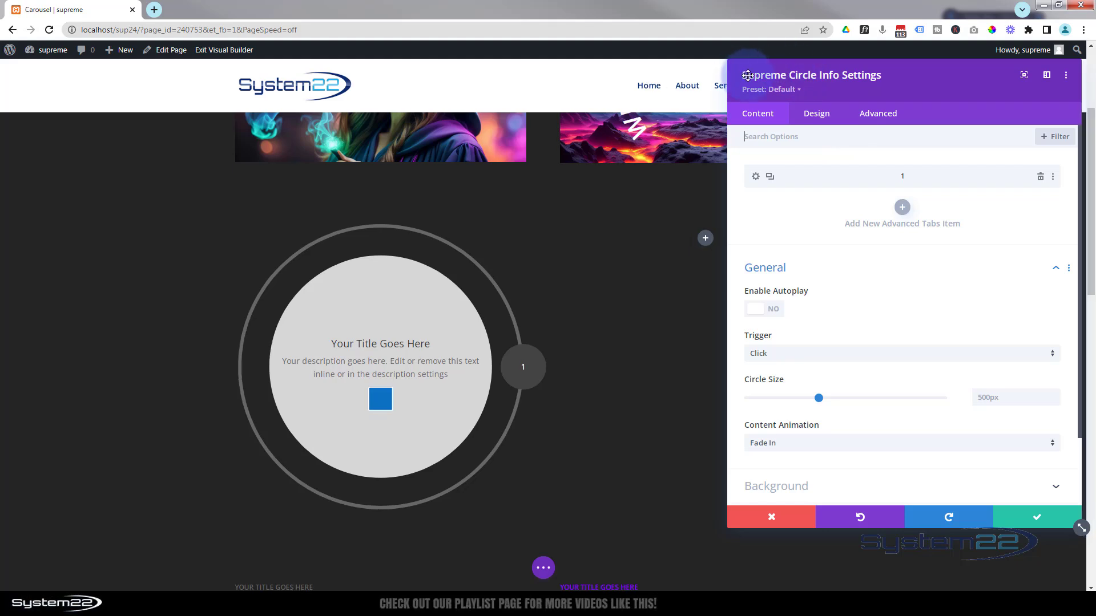
- Duplicate the first circle item three times so four items ring the circle
drag(873, 74, 729, 91)
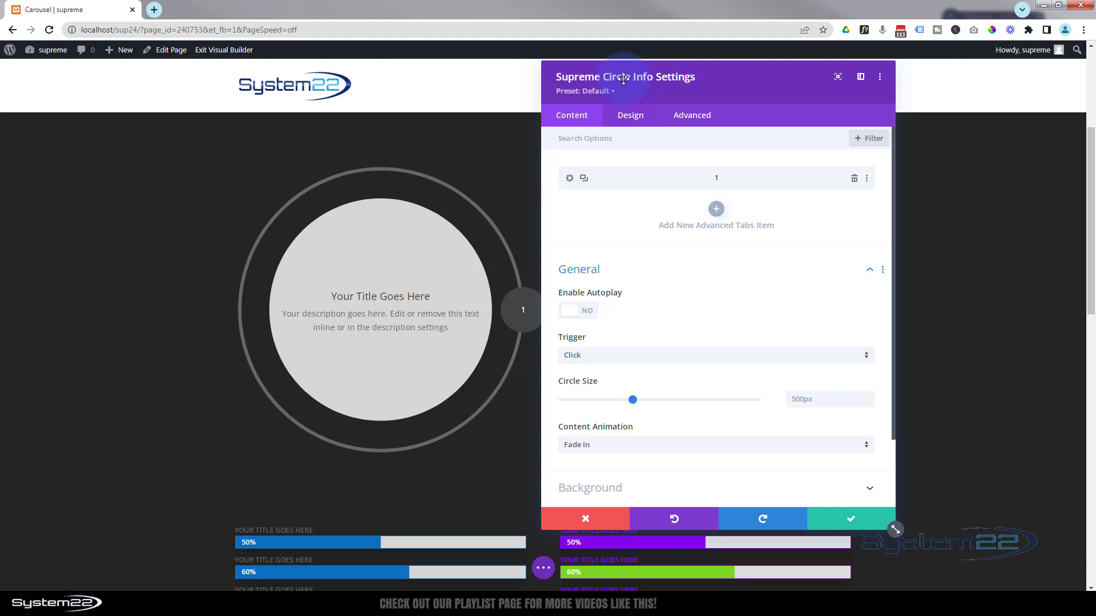
click(583, 178)
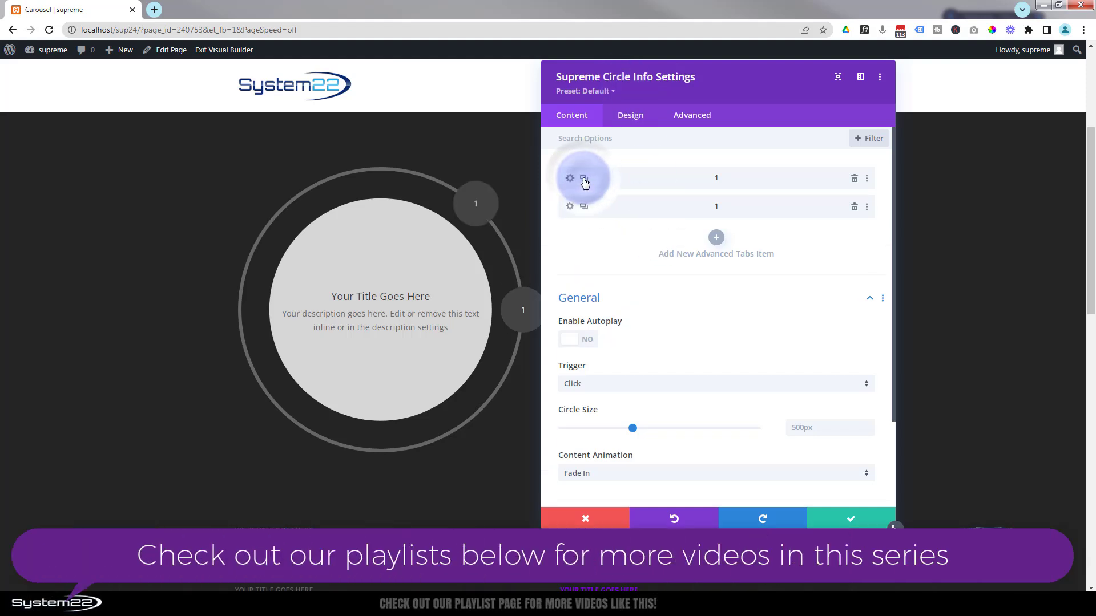
click(583, 179)
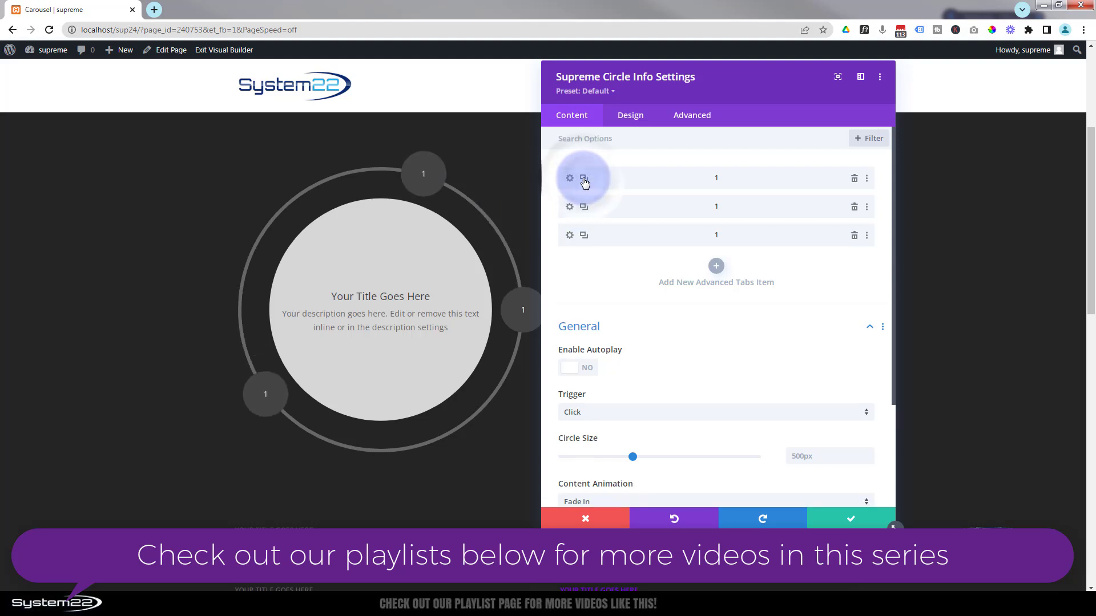
click(583, 179)
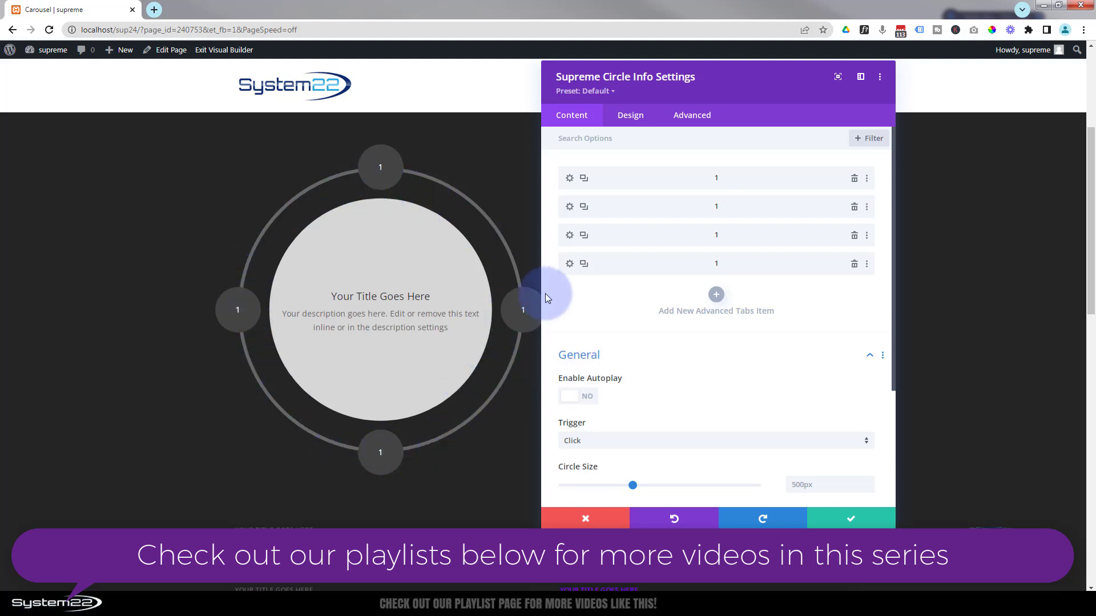
- Title the second circle item '2' and give it a mid-grey #8f8f8f background
click(570, 208)
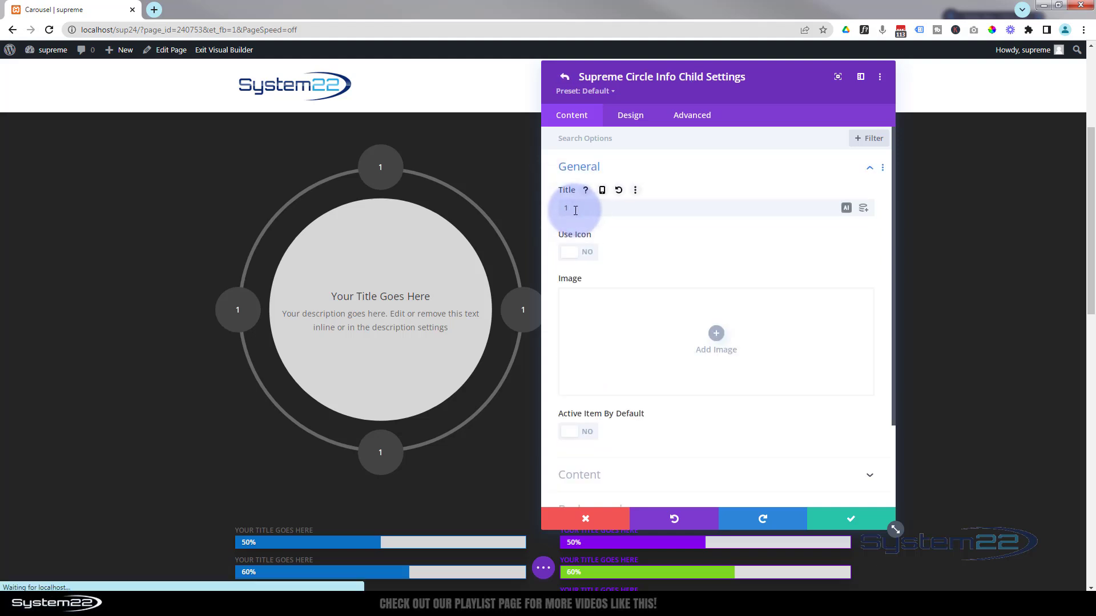
click(563, 209)
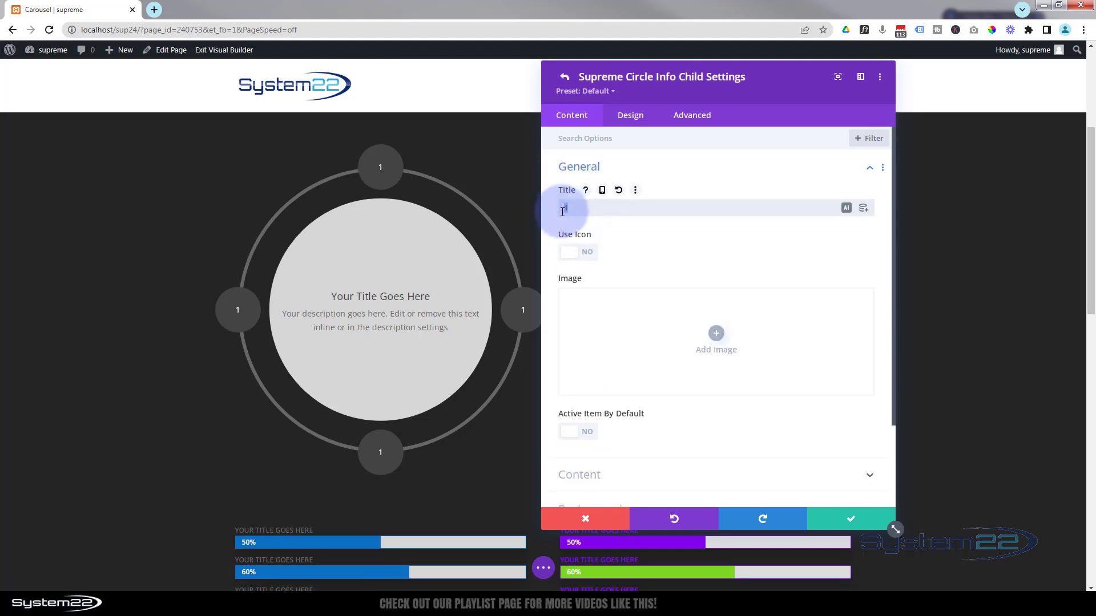
text(2)
scroll(646, 264, down, 2)
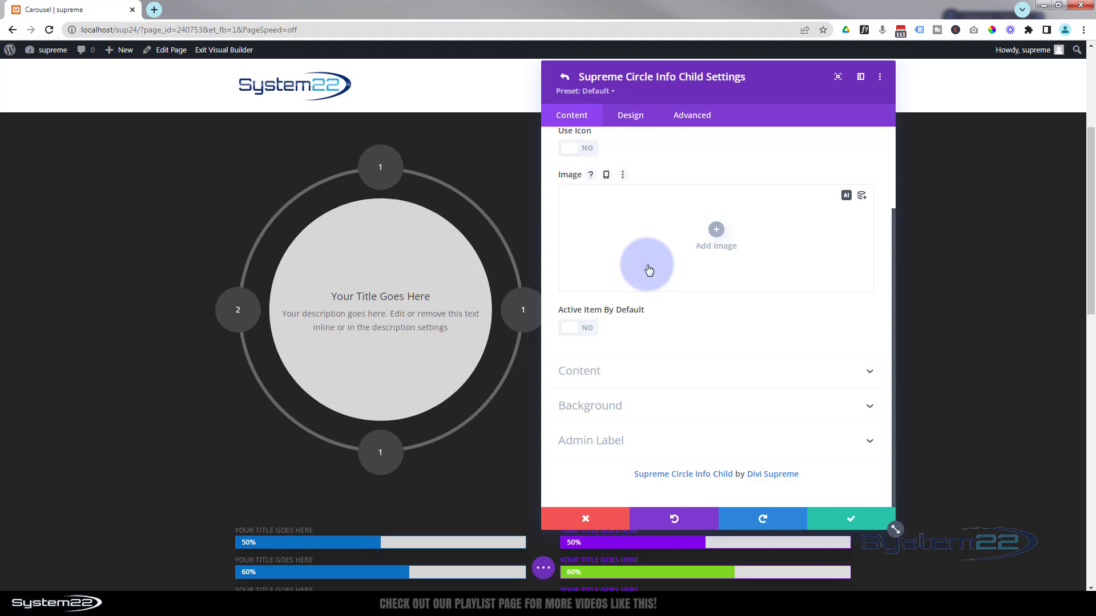
click(652, 409)
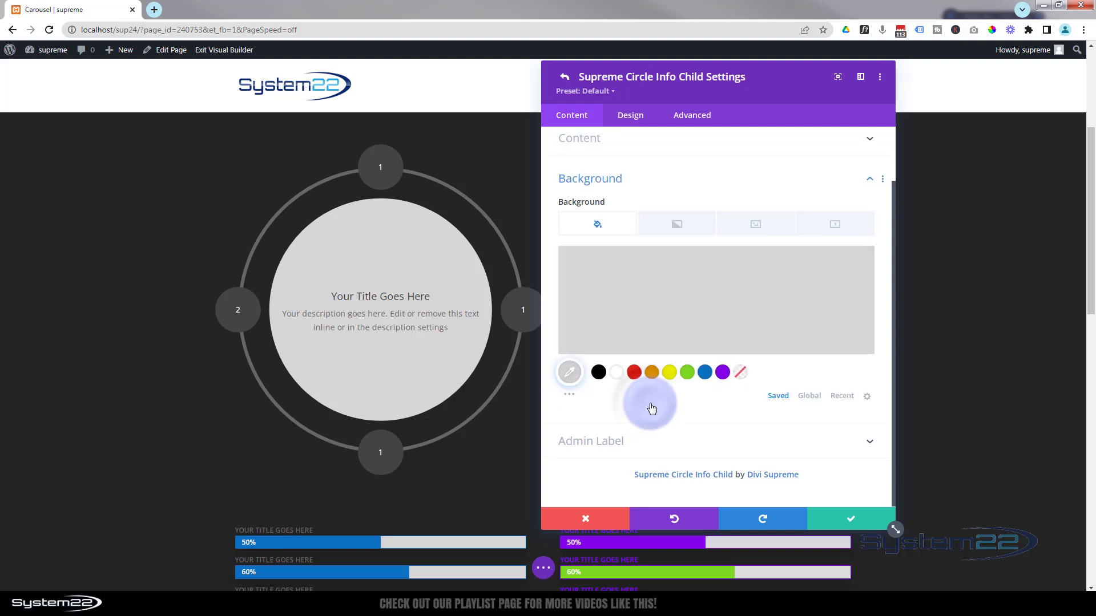
click(568, 399)
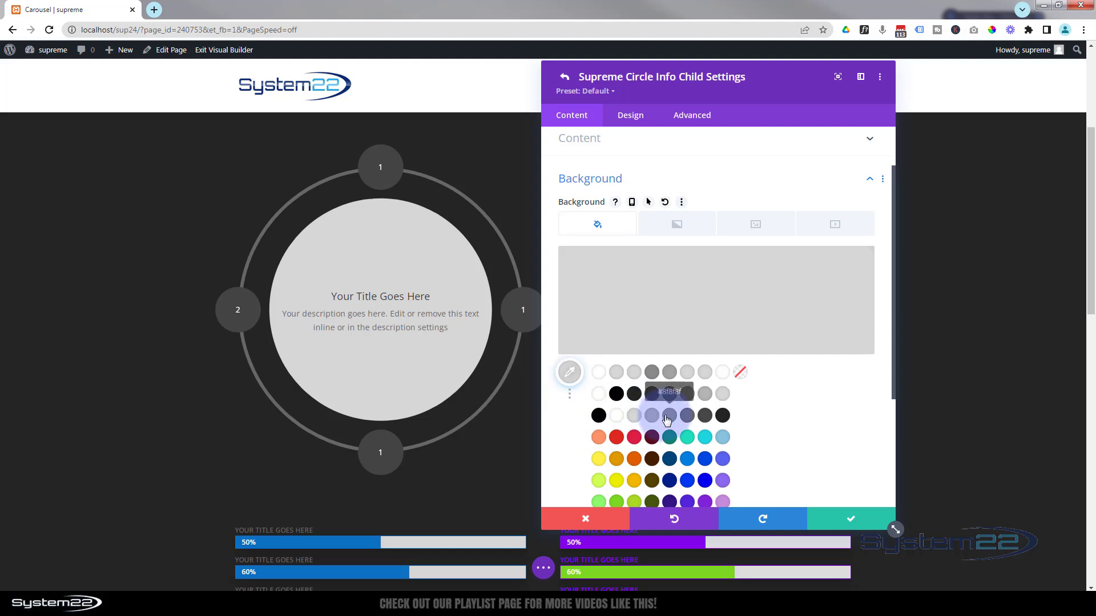
click(667, 419)
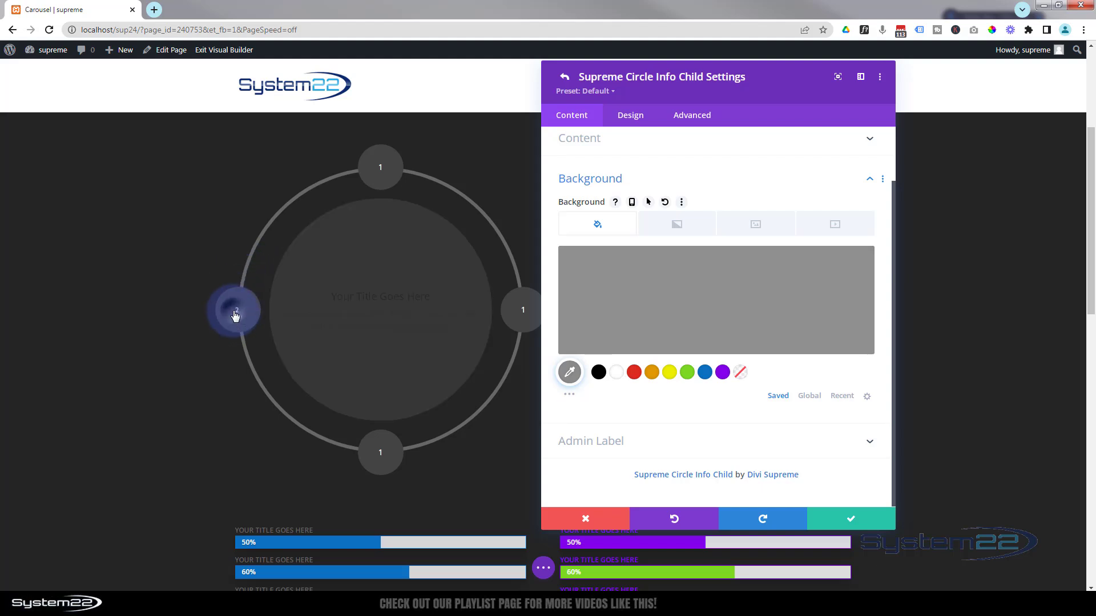
mouse_move(536, 317)
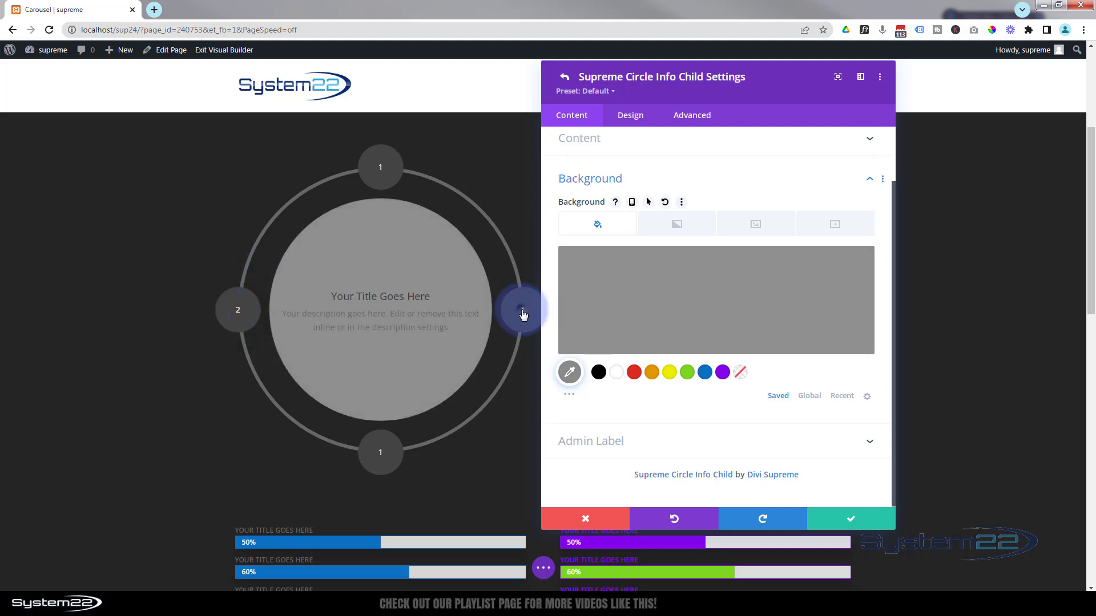
mouse_move(231, 317)
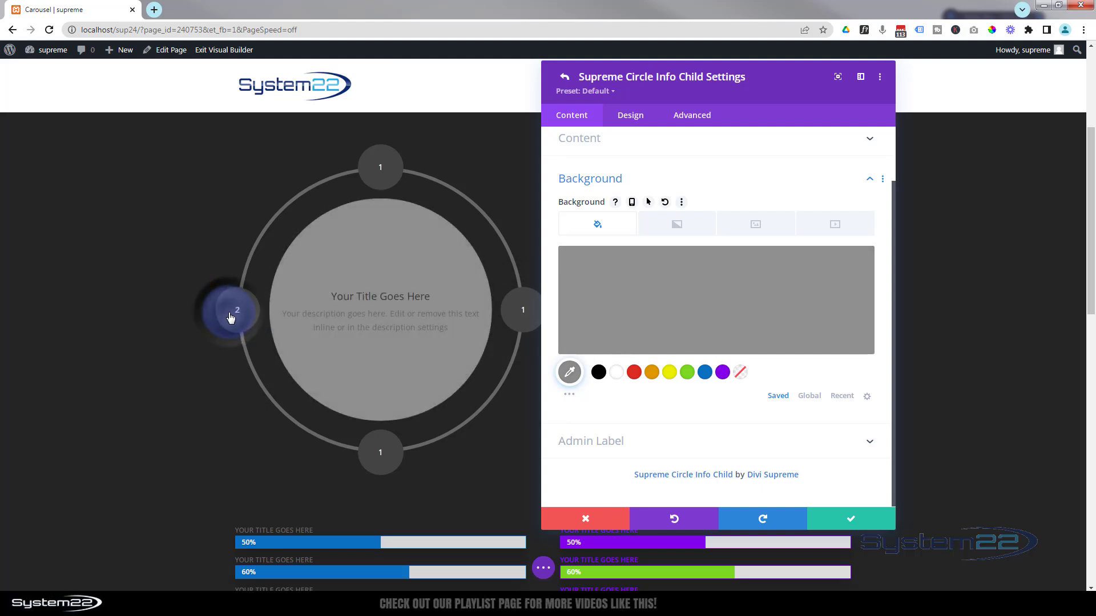
click(862, 526)
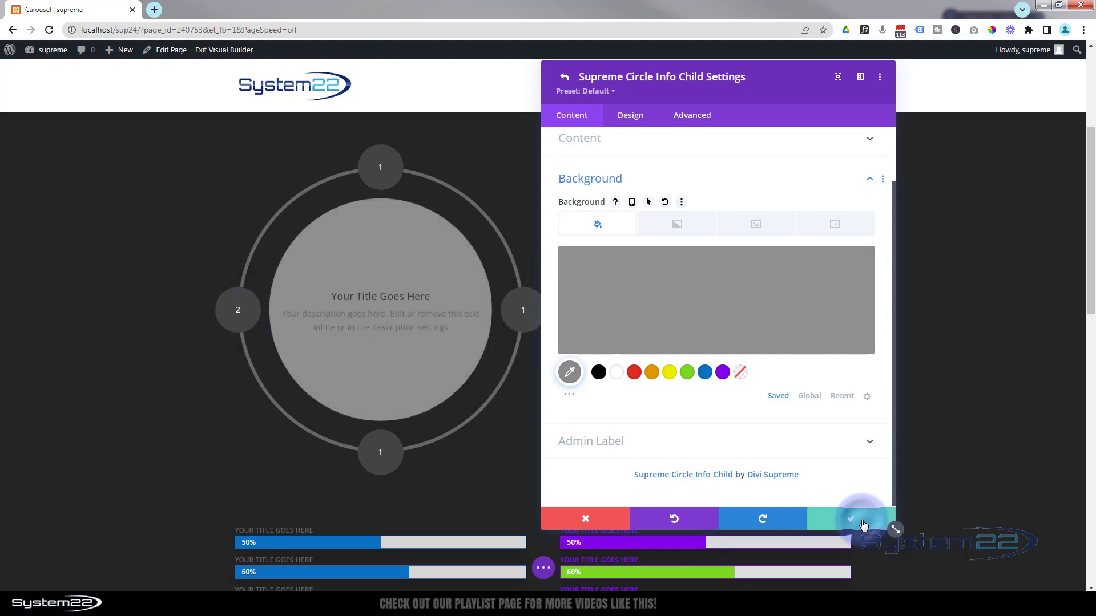
- Retitle the third circle item '3' and save it
scroll(799, 342, up, 4)
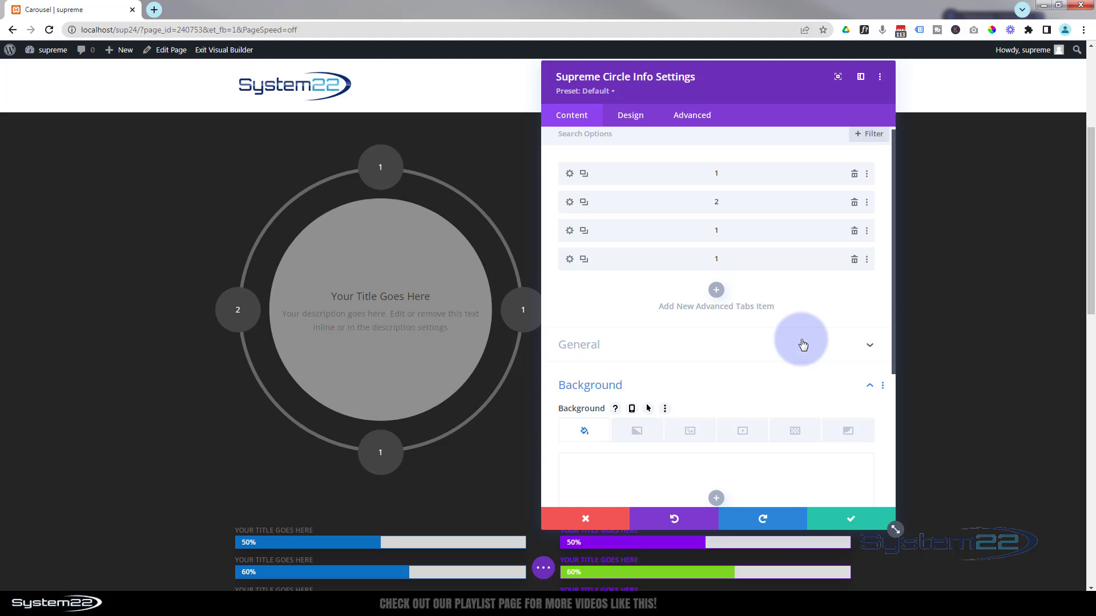
click(570, 236)
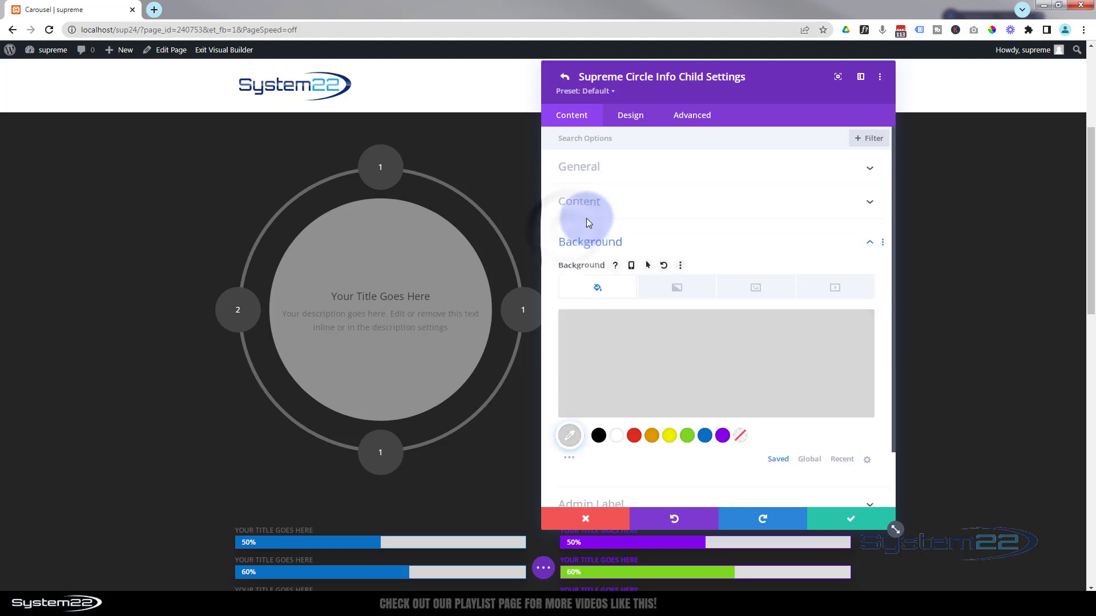
click(622, 166)
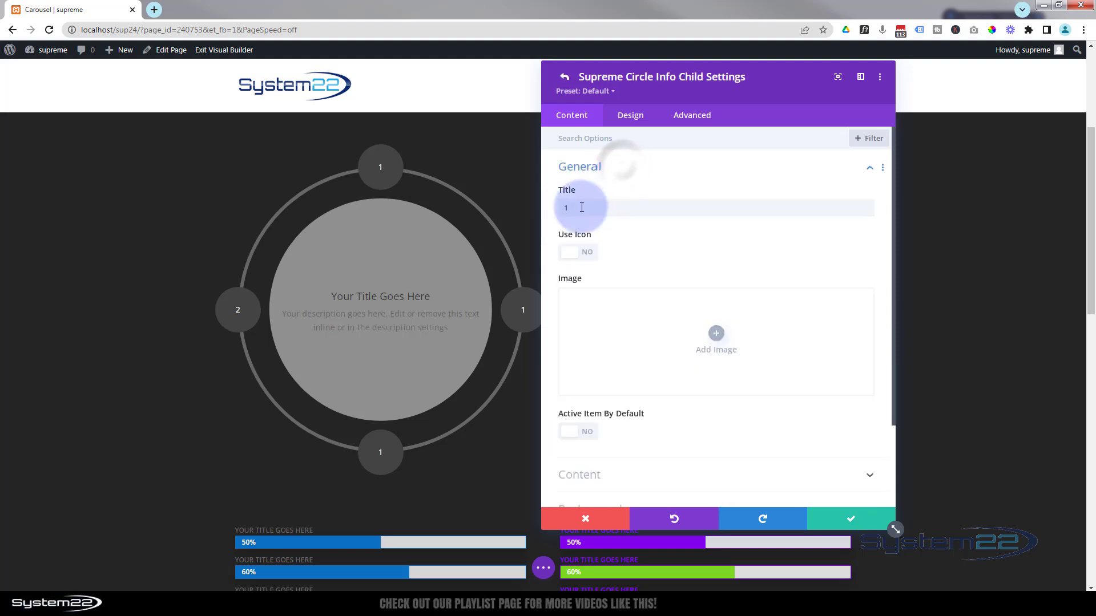
double_click(564, 212)
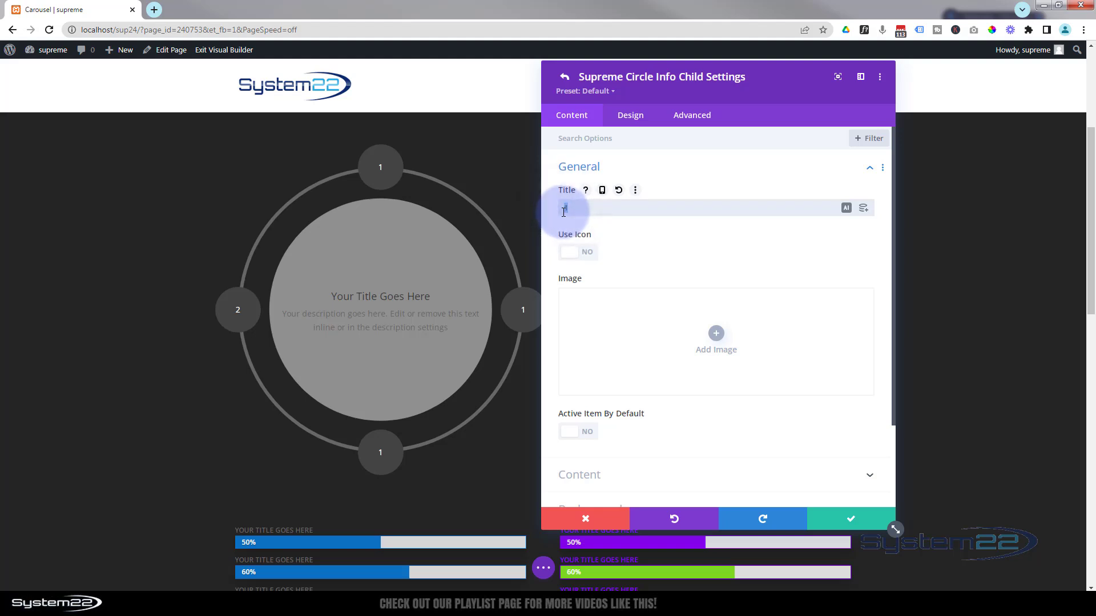
text(3)
click(850, 519)
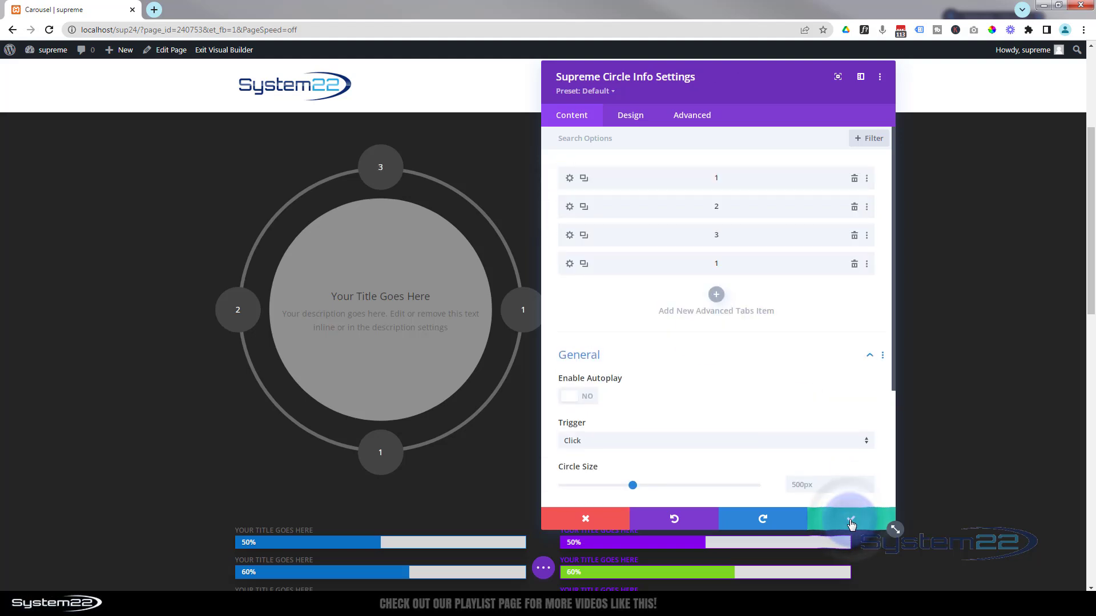
- Set the third item's background colour to light grey #D6D6D6
click(569, 240)
scroll(624, 293, down, 2)
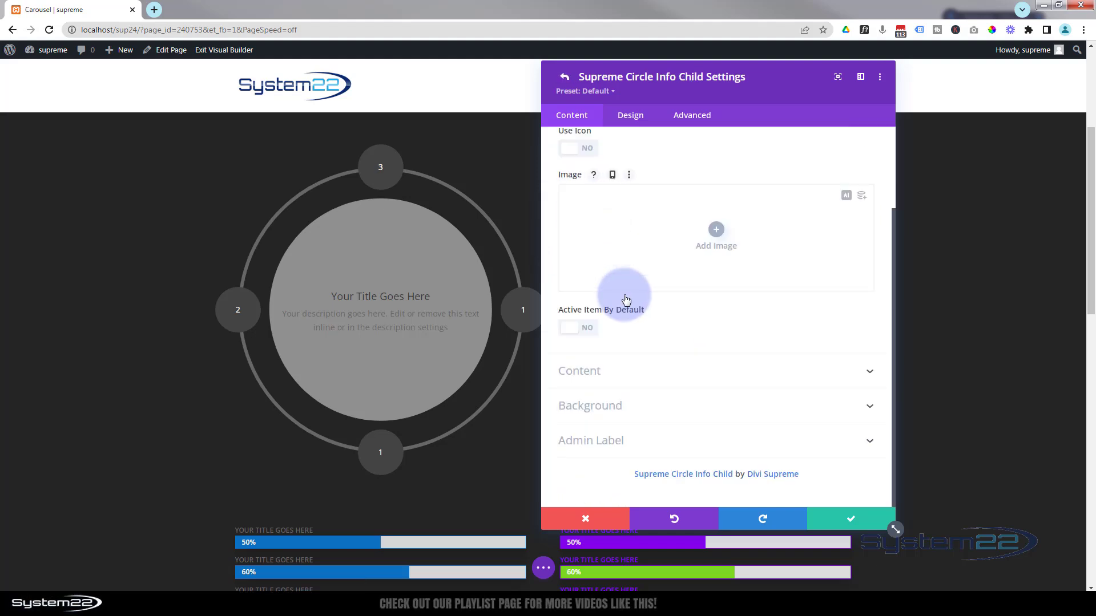
click(640, 404)
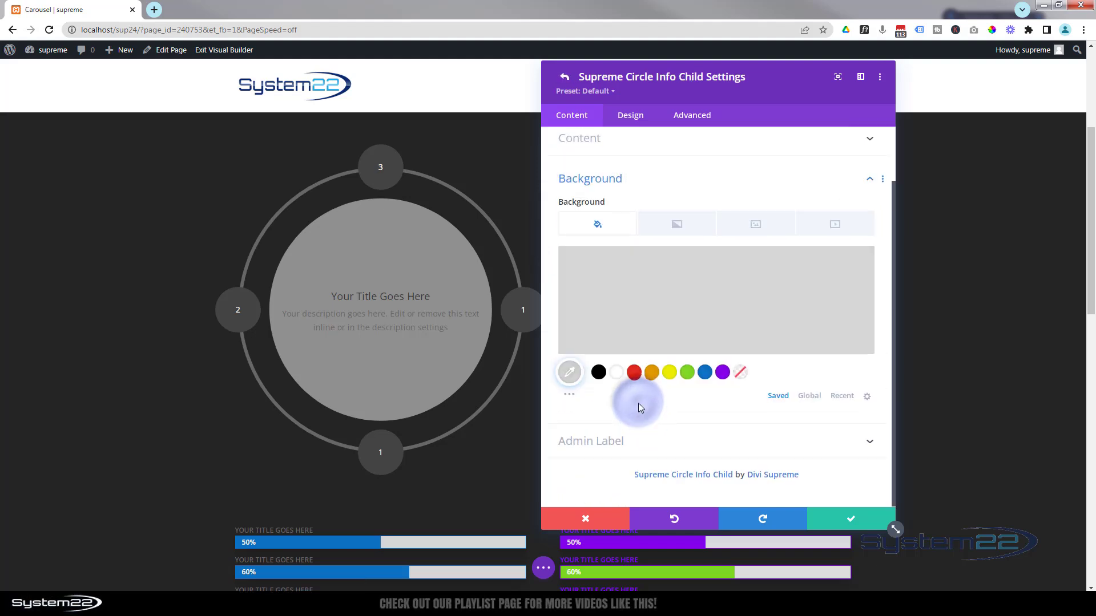
click(570, 394)
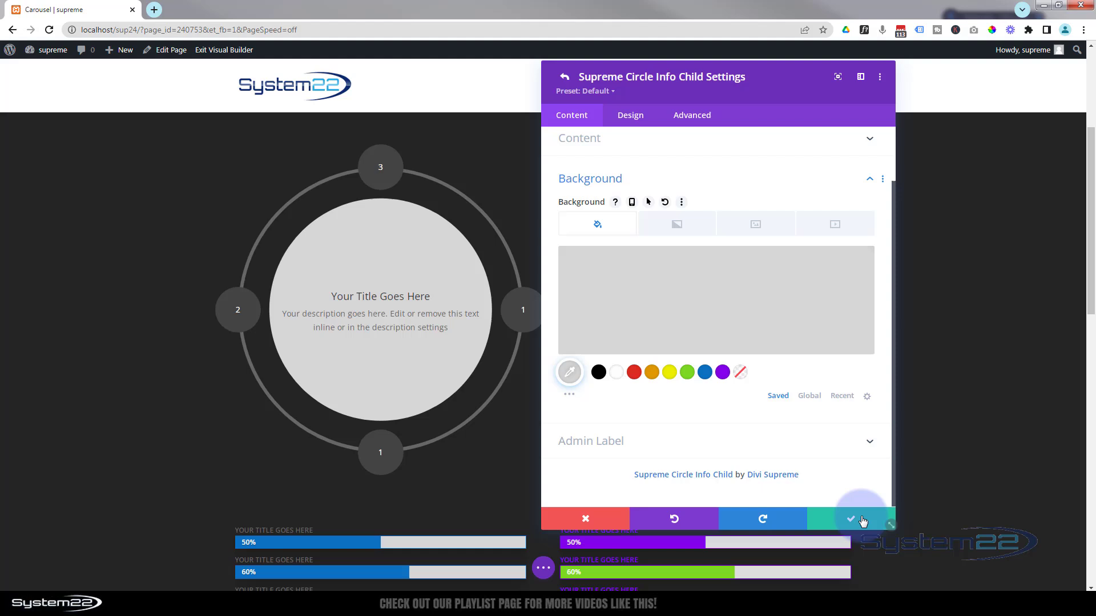
click(861, 521)
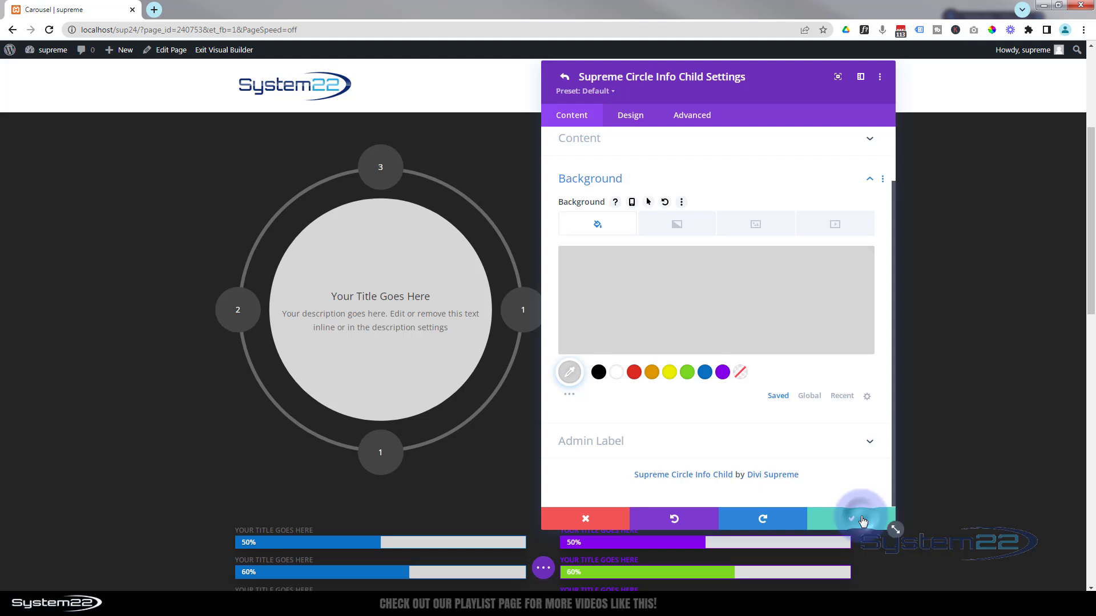
- Retitle the fourth circle item '4' and save it
scroll(644, 223, up, 3)
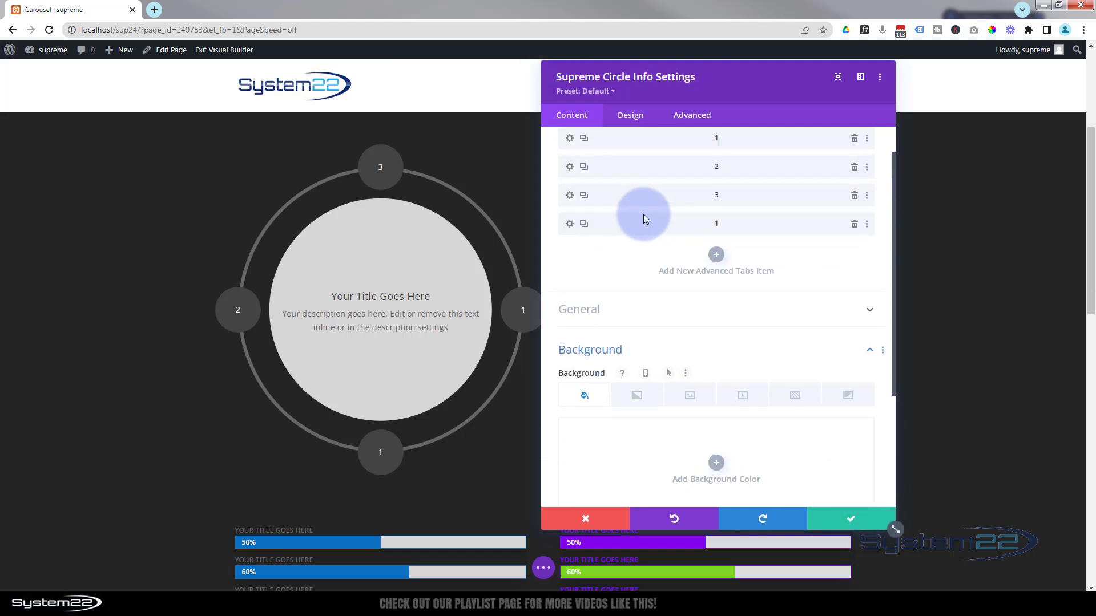
click(569, 225)
scroll(685, 257, up, 2)
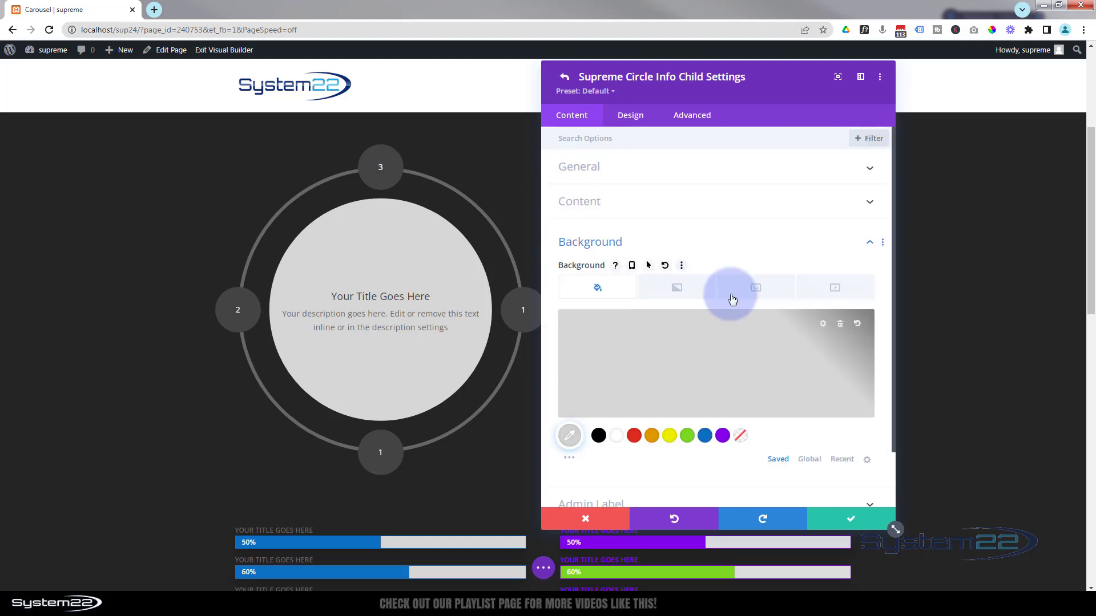
click(672, 181)
double_click(571, 208)
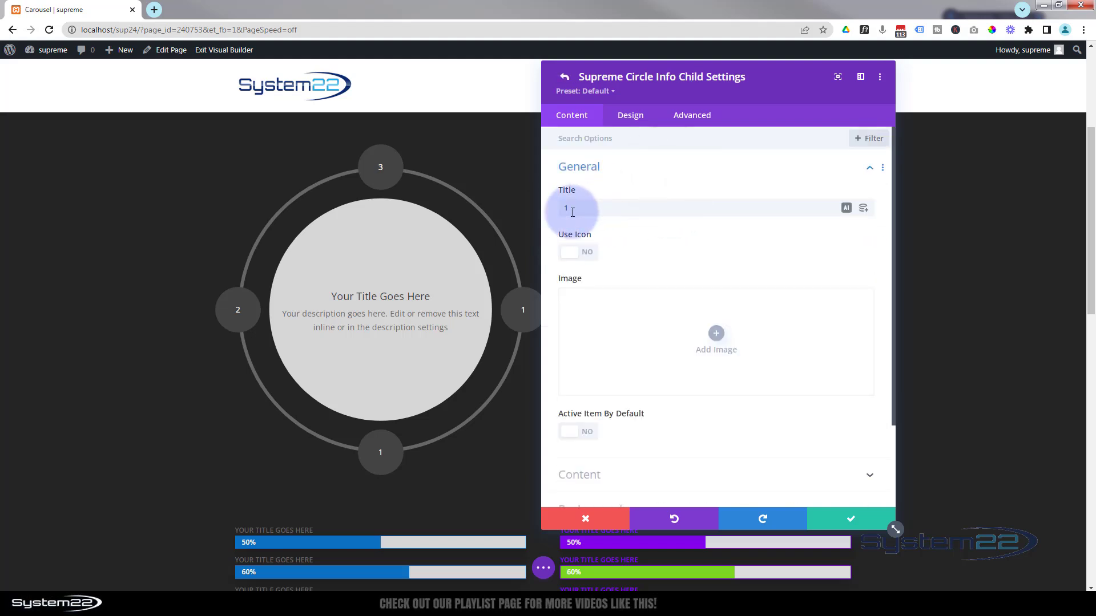
text(4)
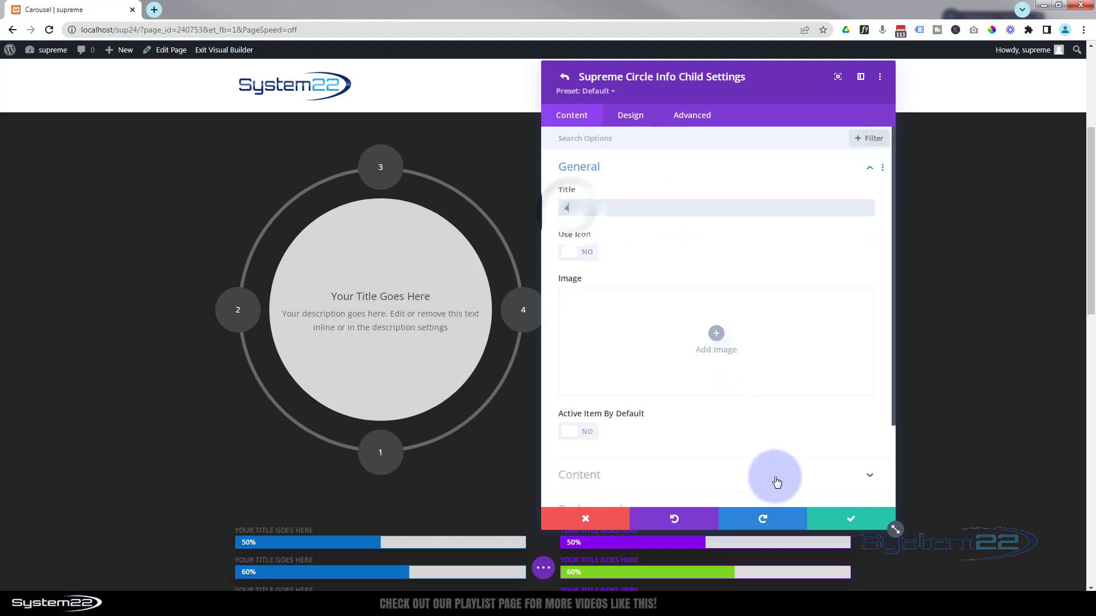
click(861, 519)
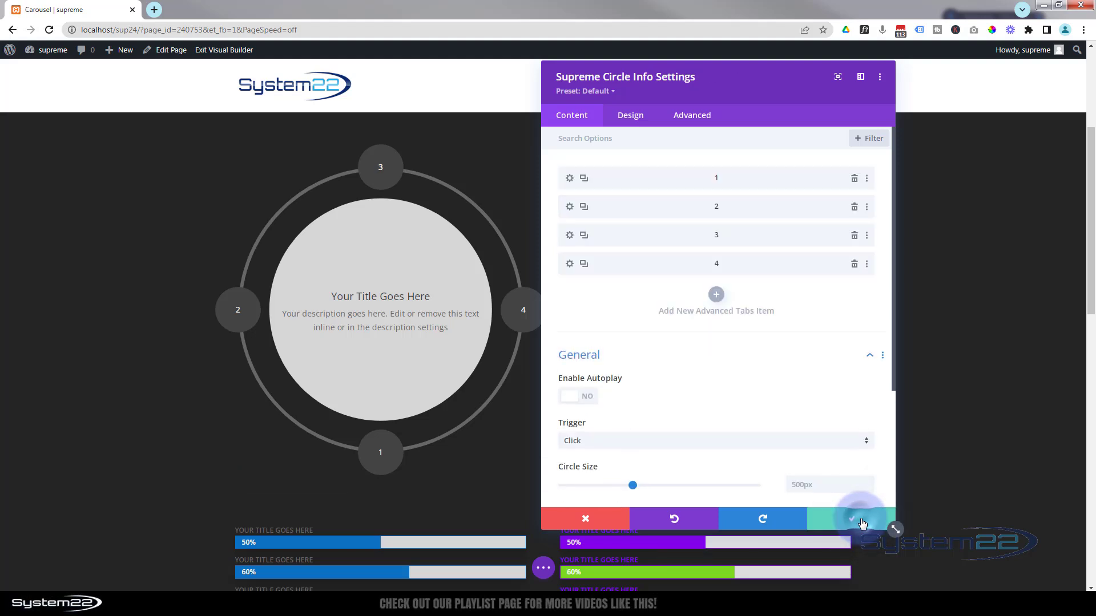
- Close the module settings, save the page as a draft and exit the Visual Builder
click(862, 521)
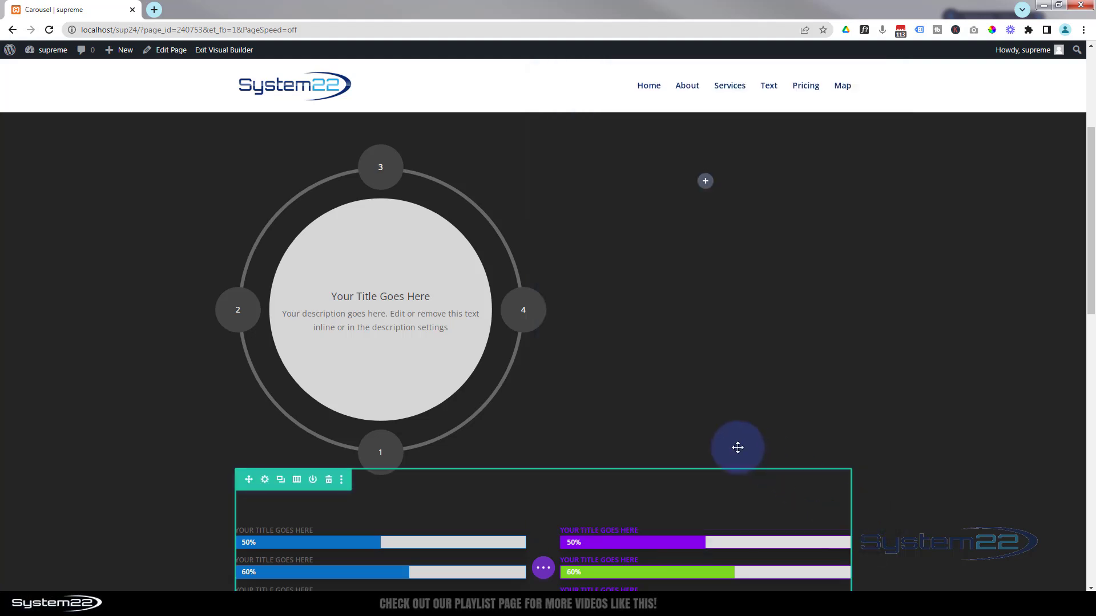
click(543, 568)
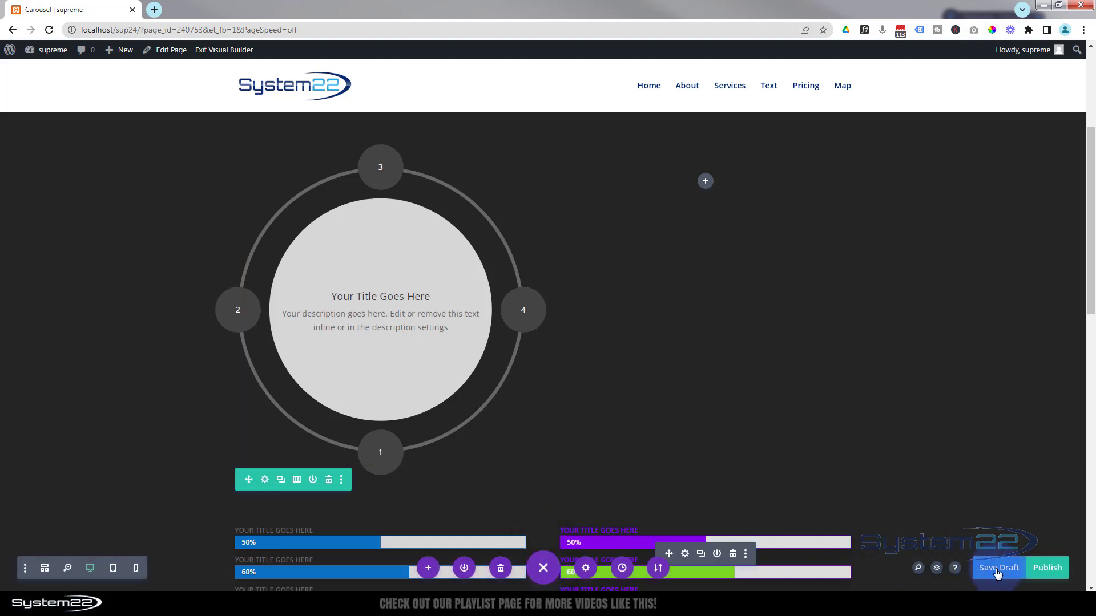
click(999, 568)
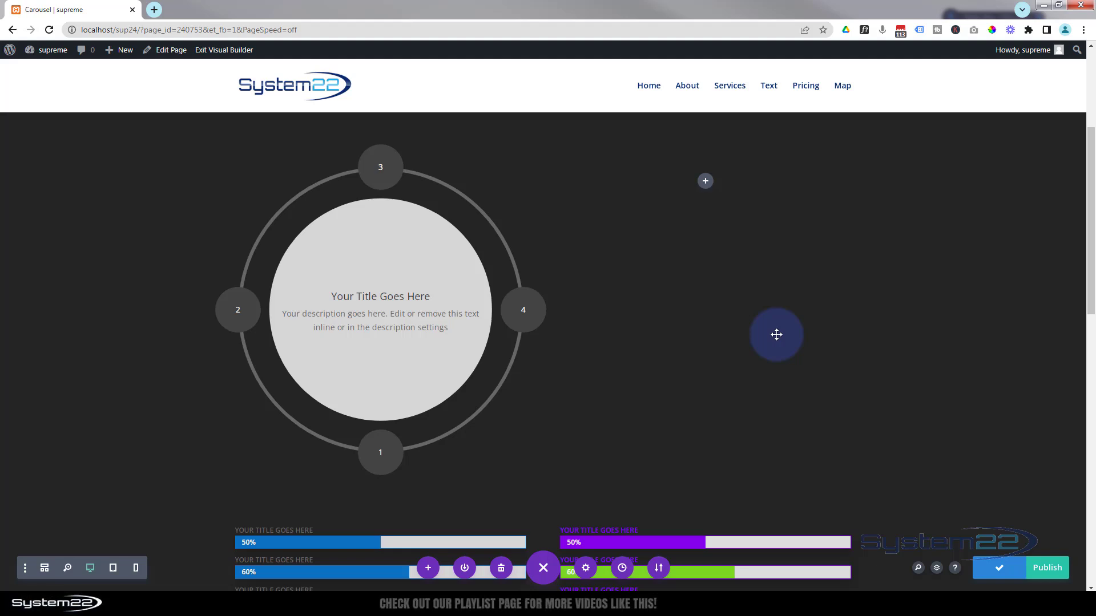
click(227, 49)
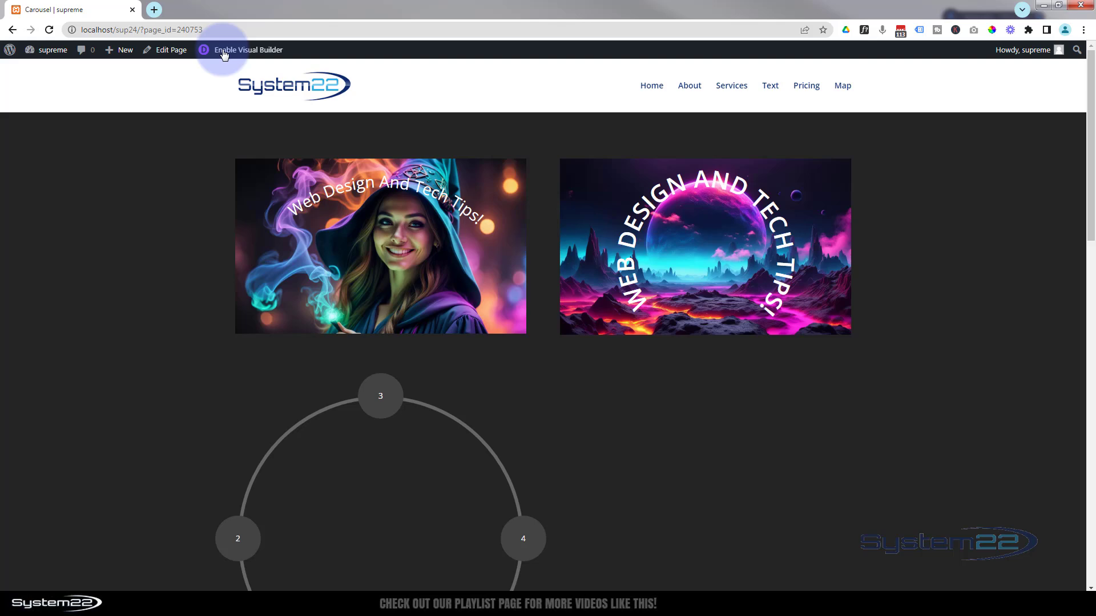
- Preview the page on iPad Air at 100% zoom and test switching circle items
key(ctrl+shift+i)
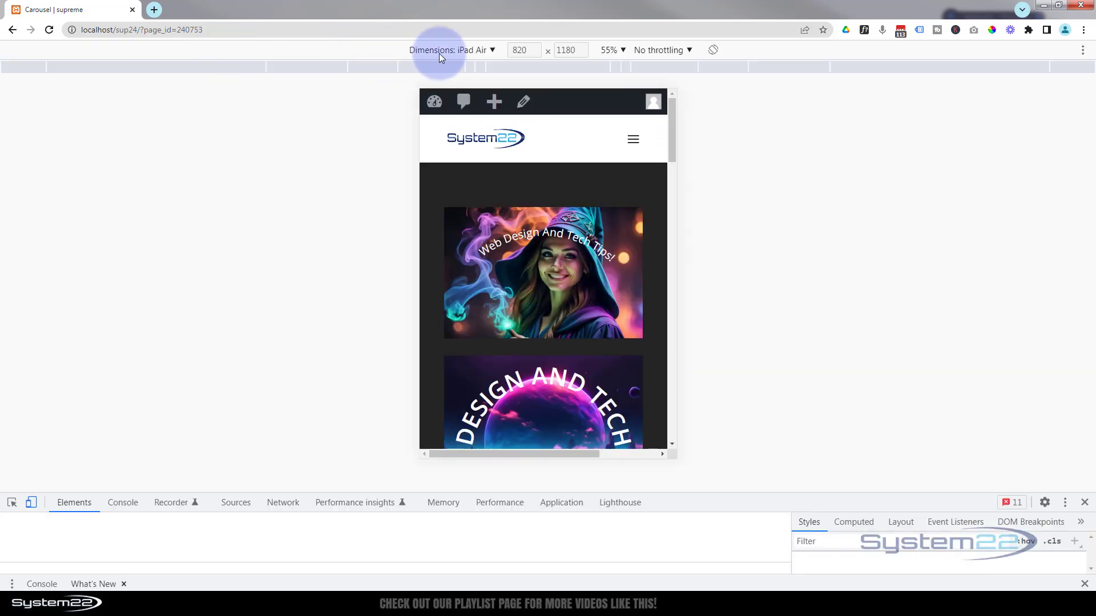
click(626, 51)
click(632, 94)
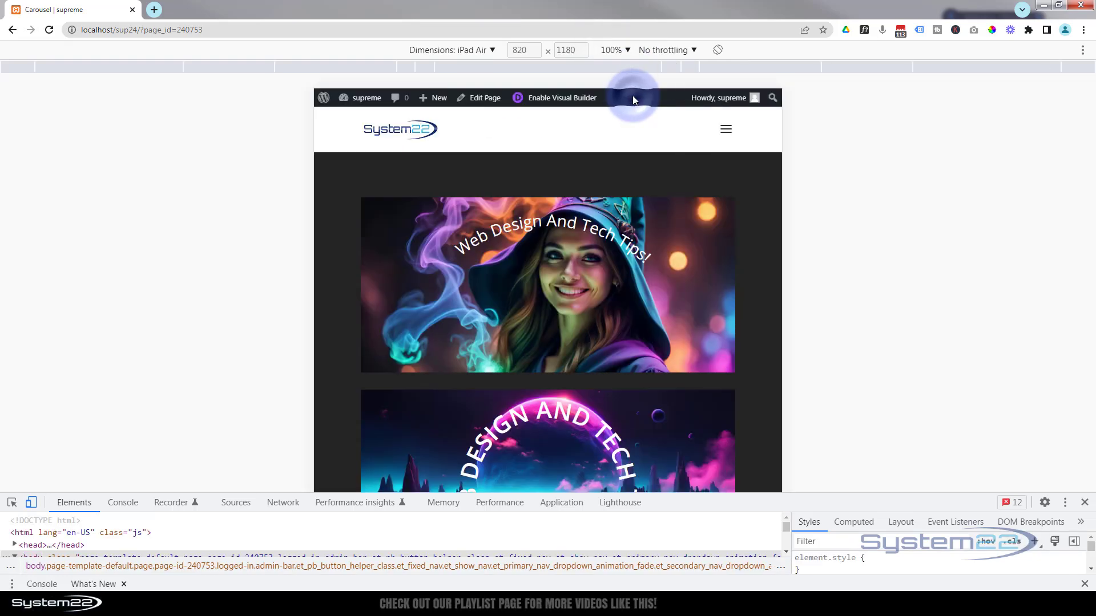
scroll(670, 241, down, 7)
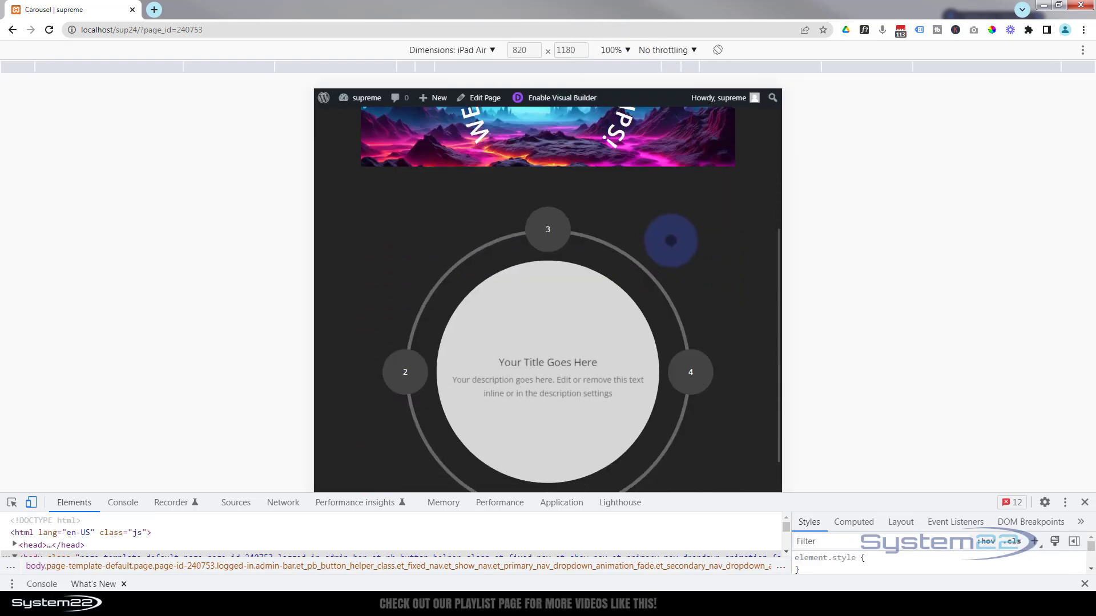
scroll(671, 240, down, 1)
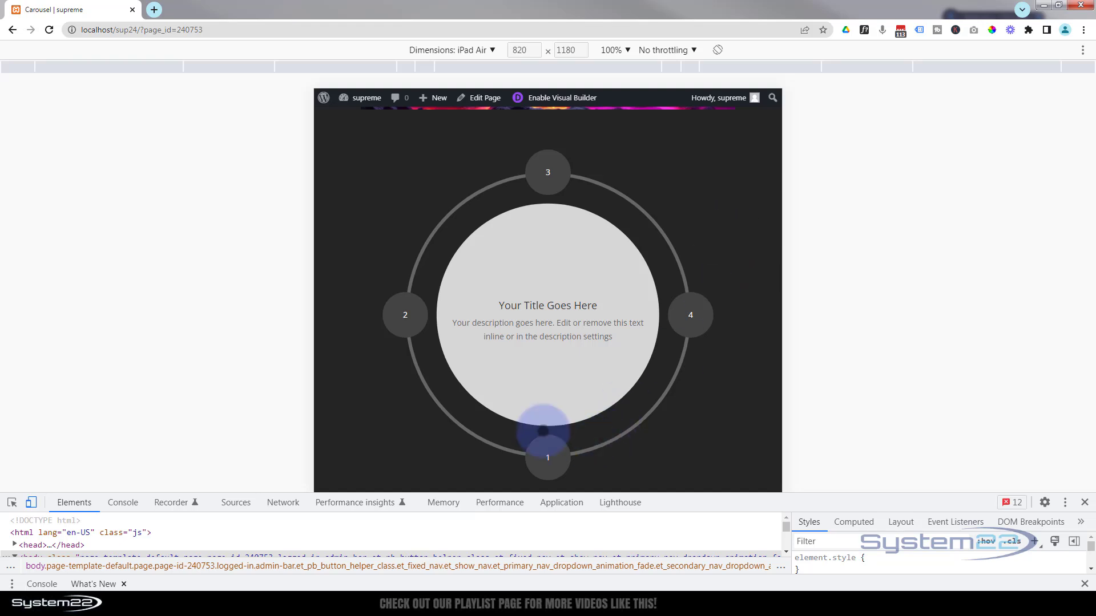
click(405, 315)
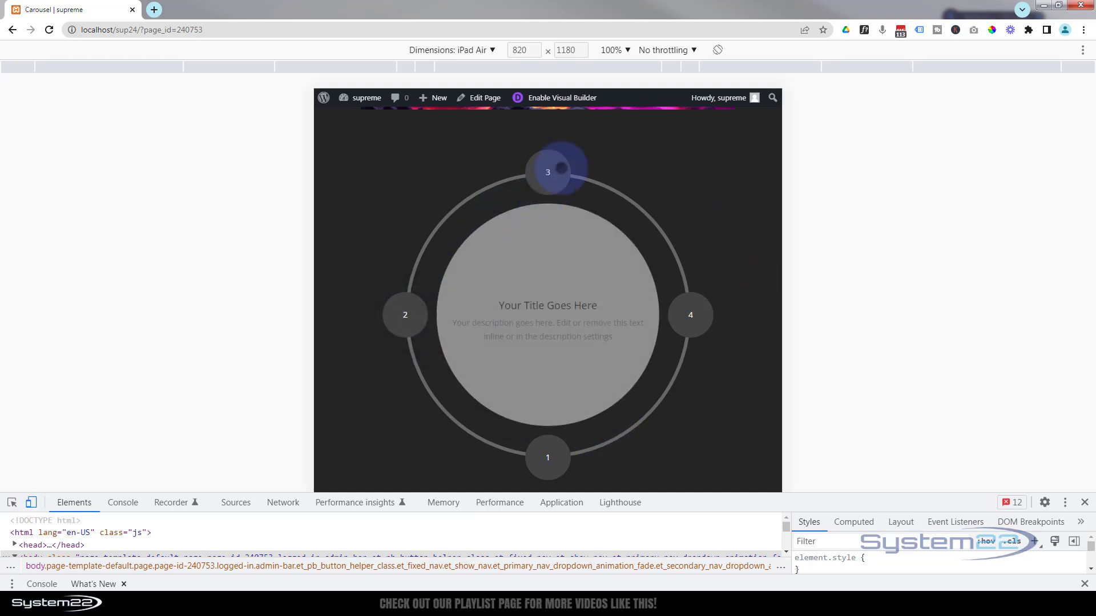
click(551, 168)
click(697, 317)
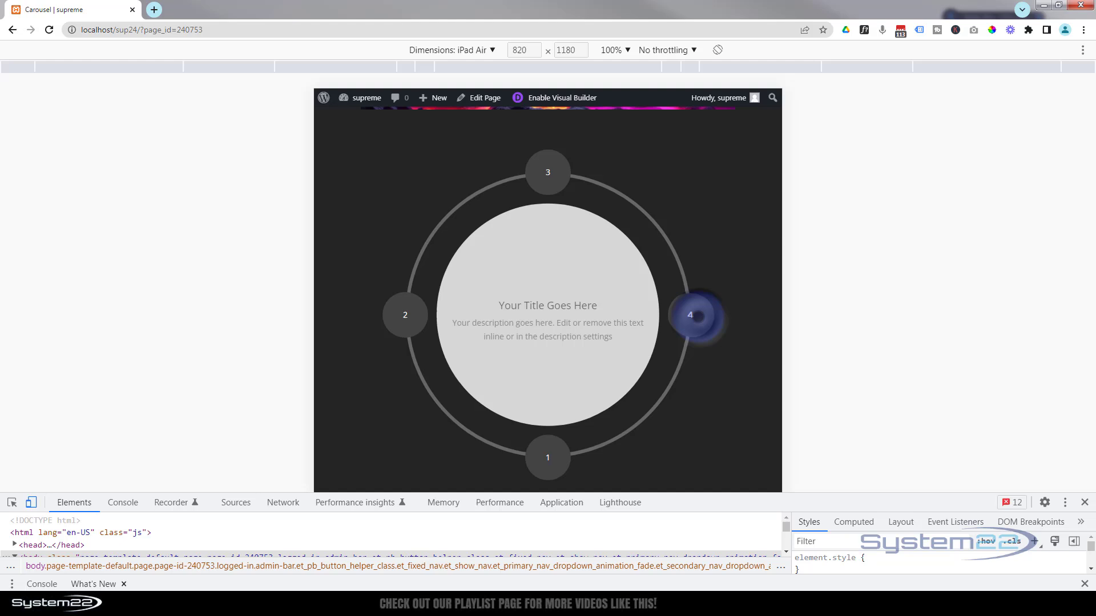
- Switch the preview to iPhone 12 Pro and tap items 1, 2 and 3
click(449, 51)
click(443, 118)
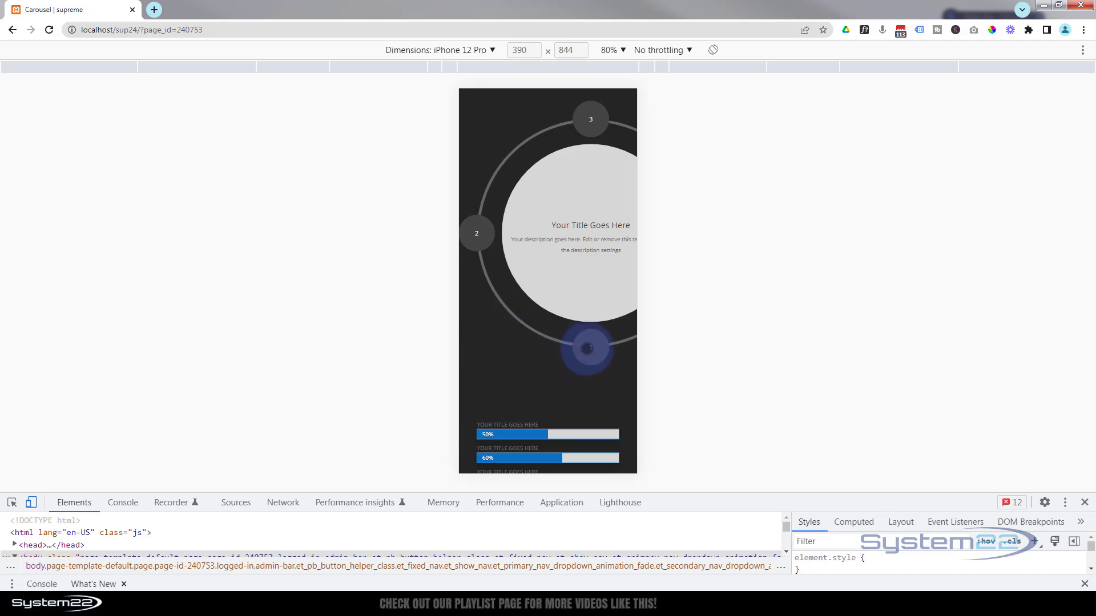
click(588, 348)
click(477, 234)
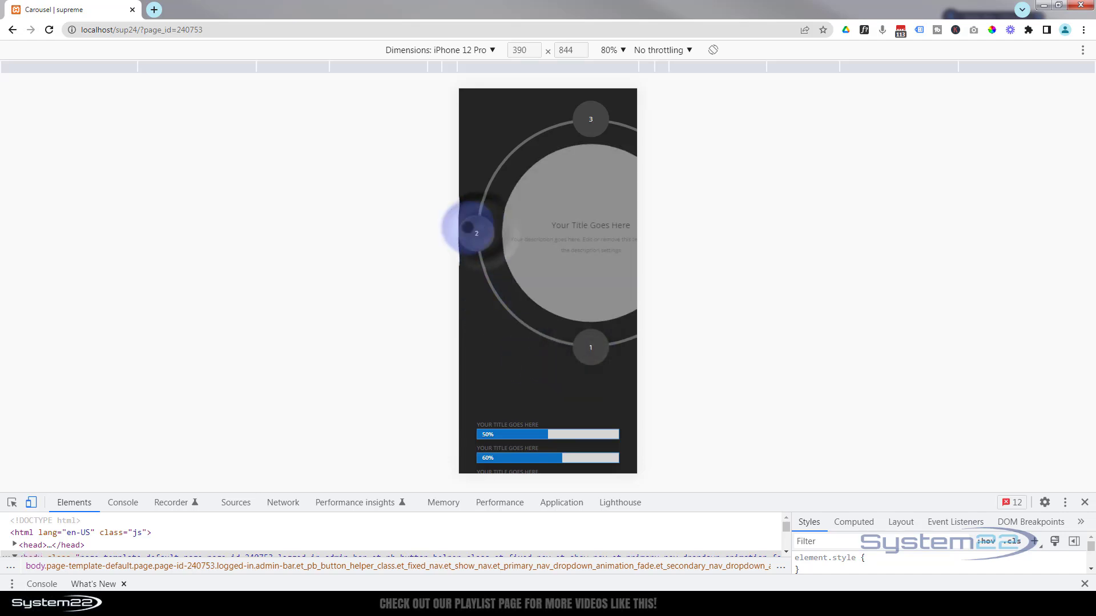
click(591, 119)
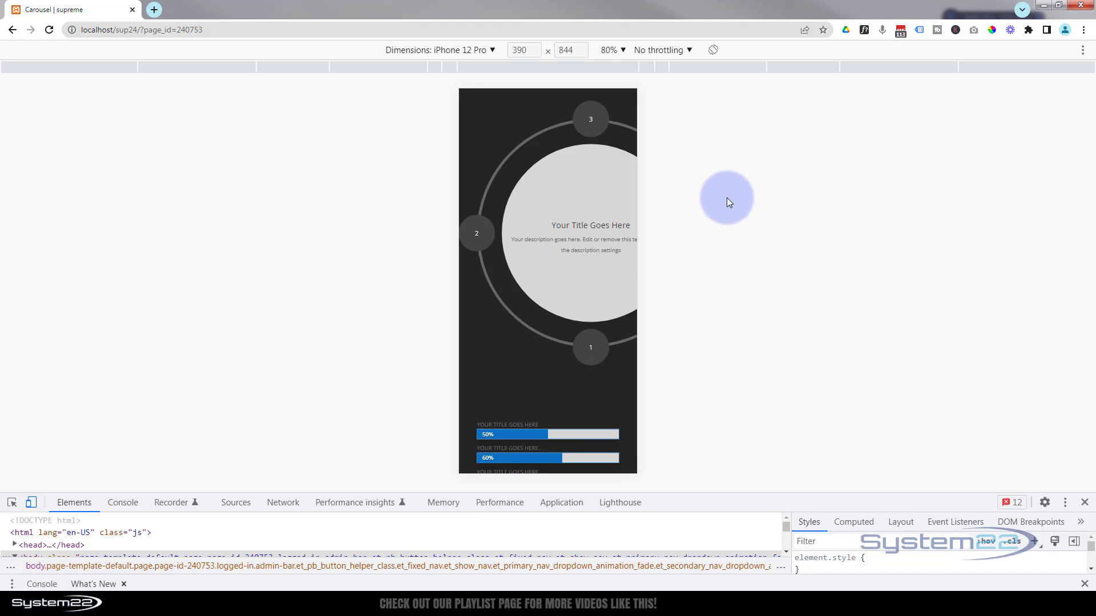
- Close DevTools and reopen the page in the Visual Builder
click(1084, 503)
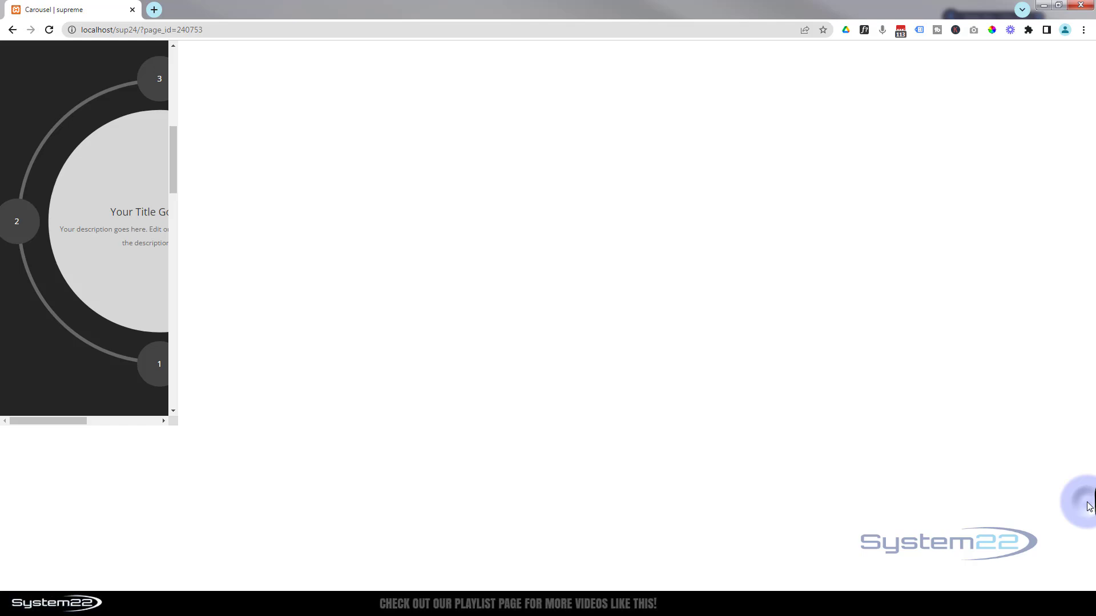
scroll(865, 333, up, 5)
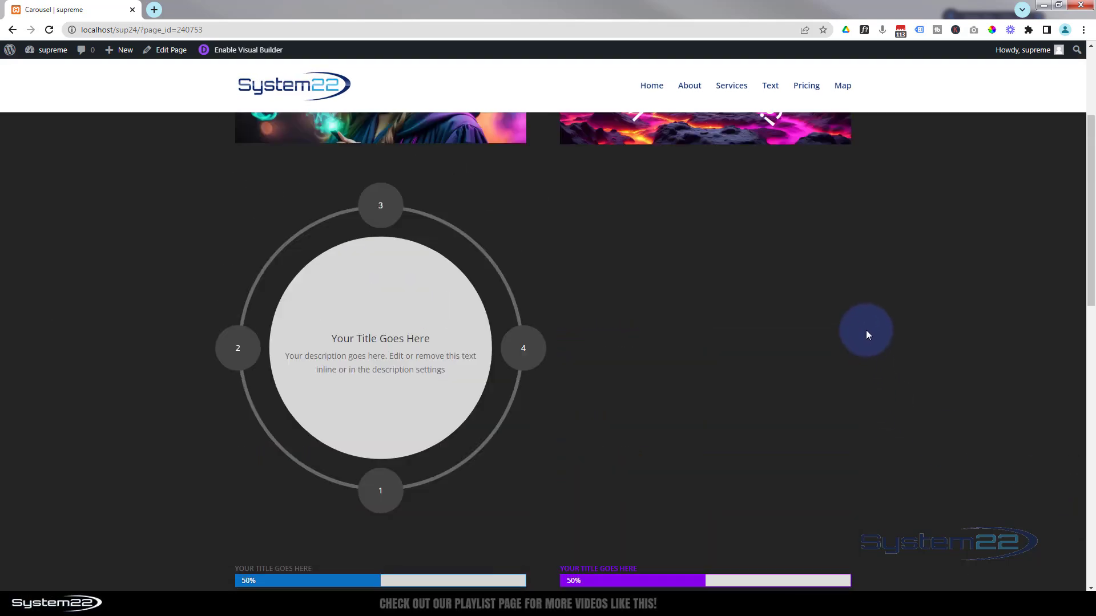
click(241, 50)
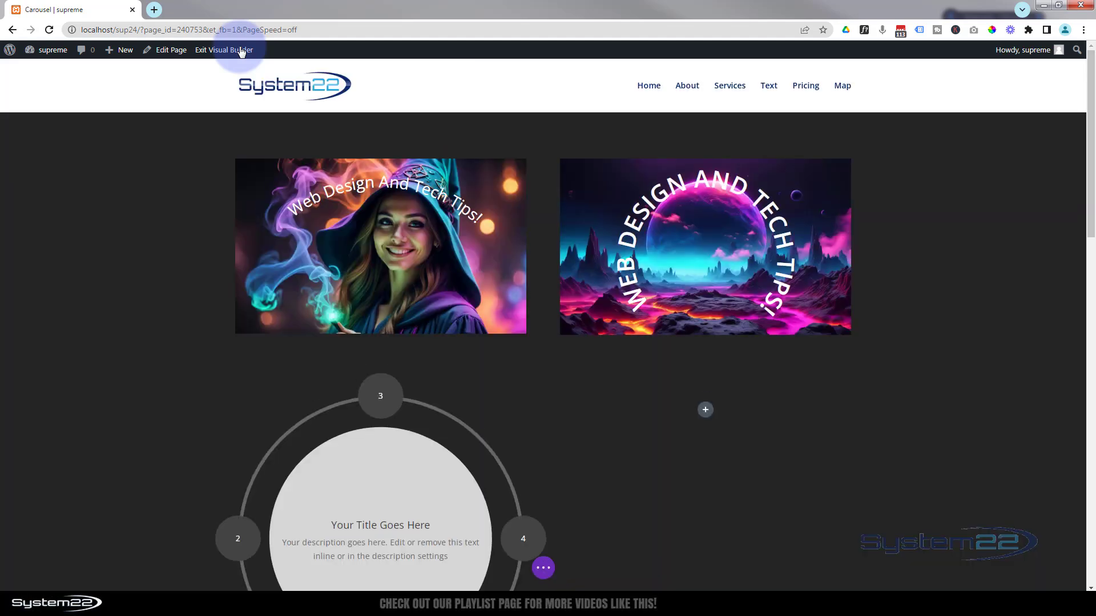
scroll(162, 233, down, 3)
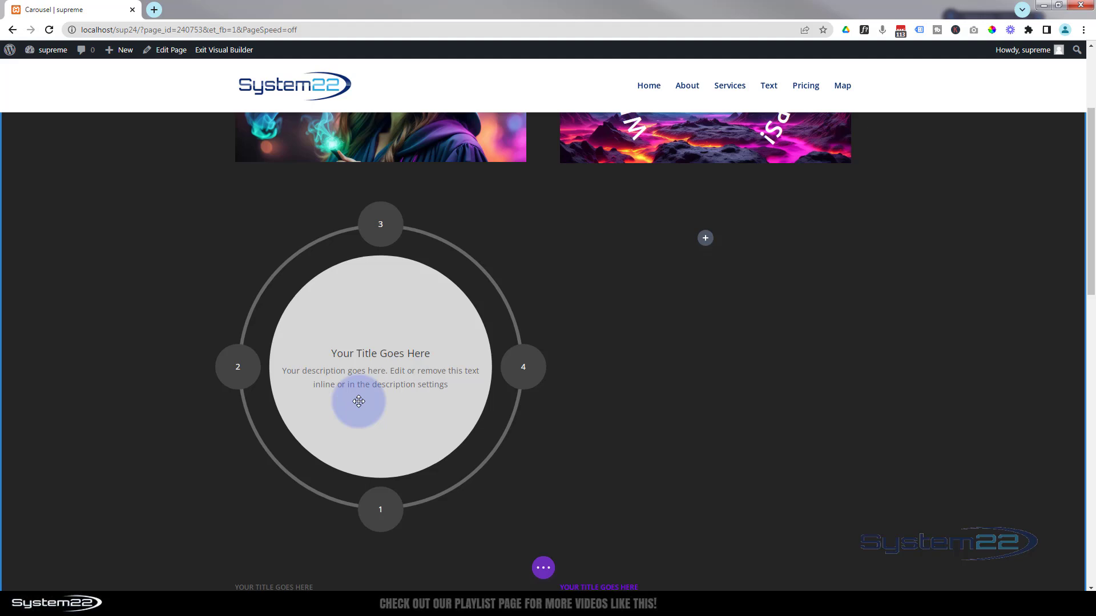
- Open the circle module's settings and make Circle Size responsive, desktop still 500px
mouse_move(373, 283)
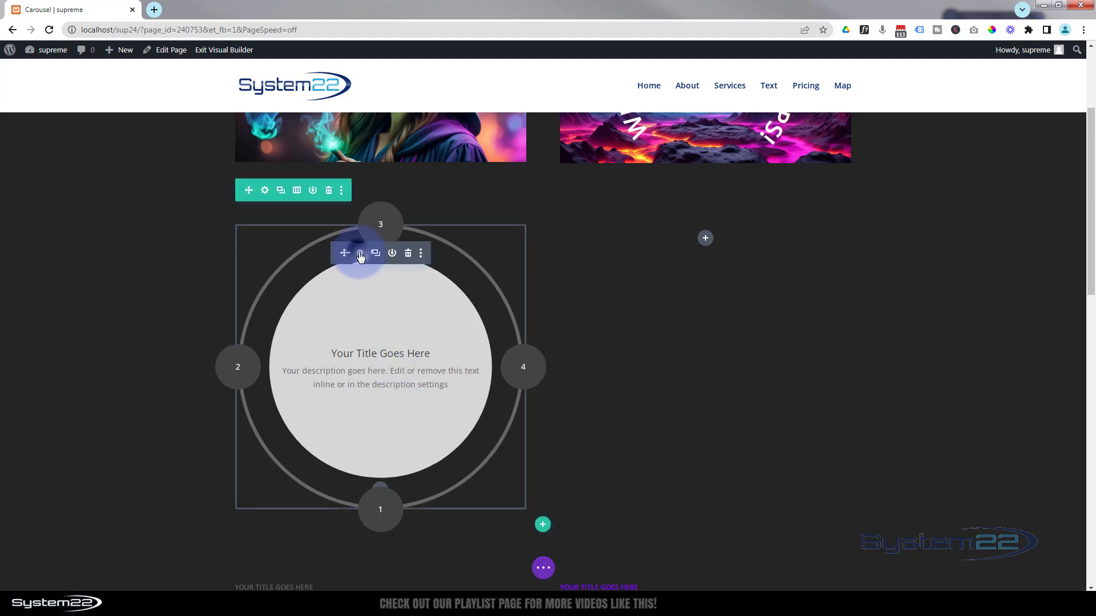
click(360, 254)
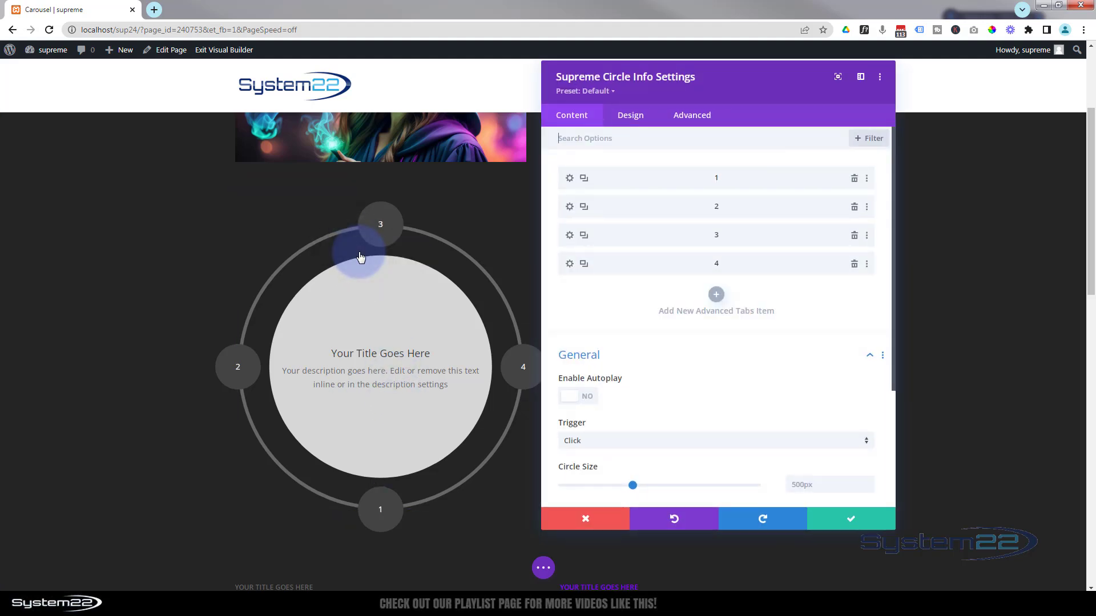
click(629, 92)
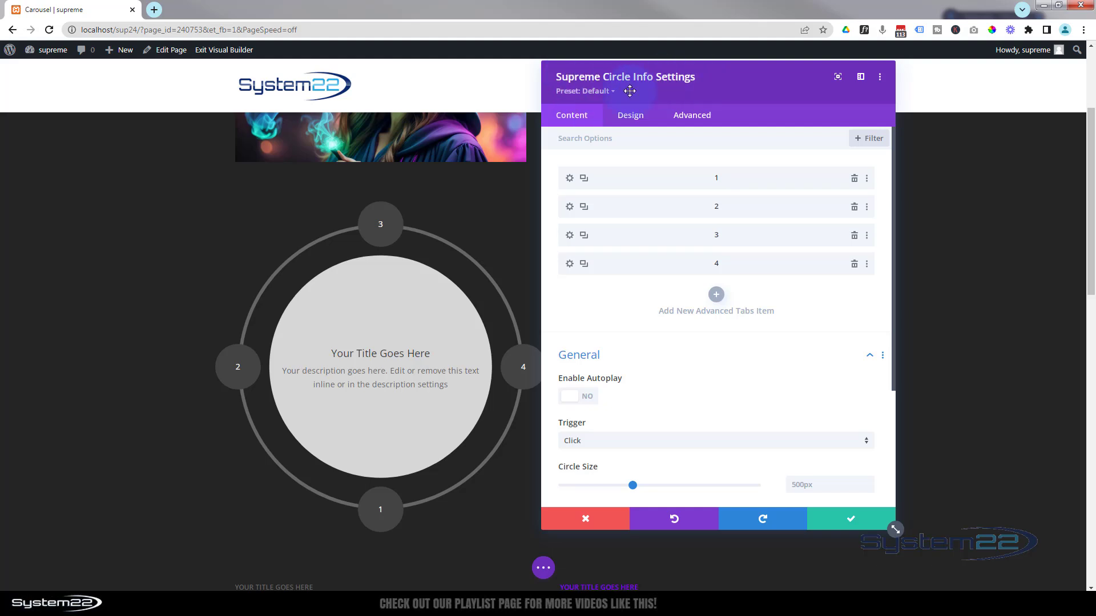
scroll(697, 343, down, 3)
click(625, 314)
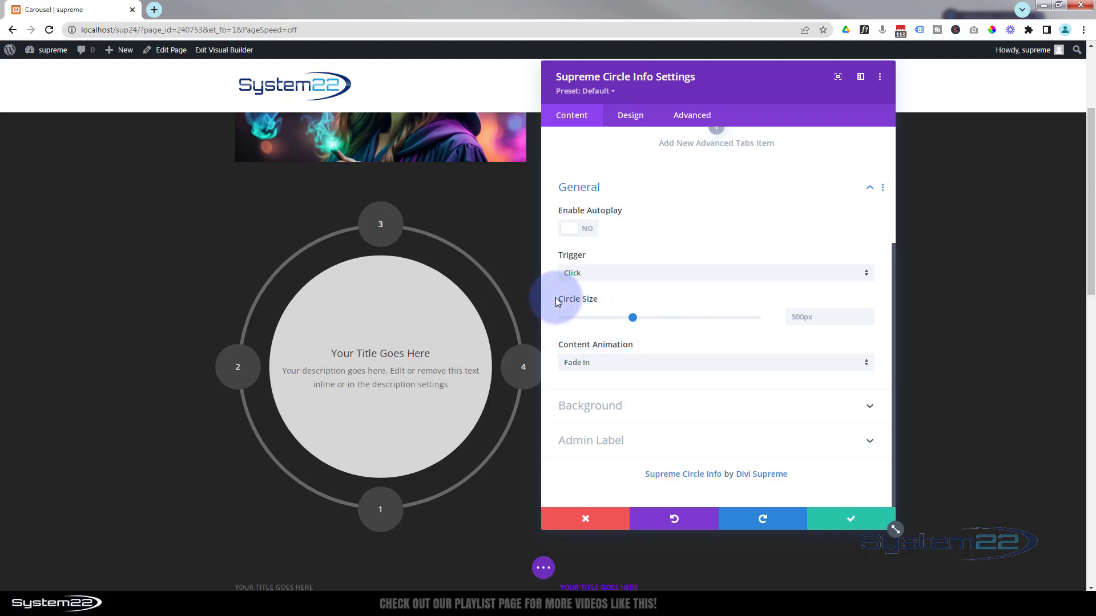
mouse_move(579, 297)
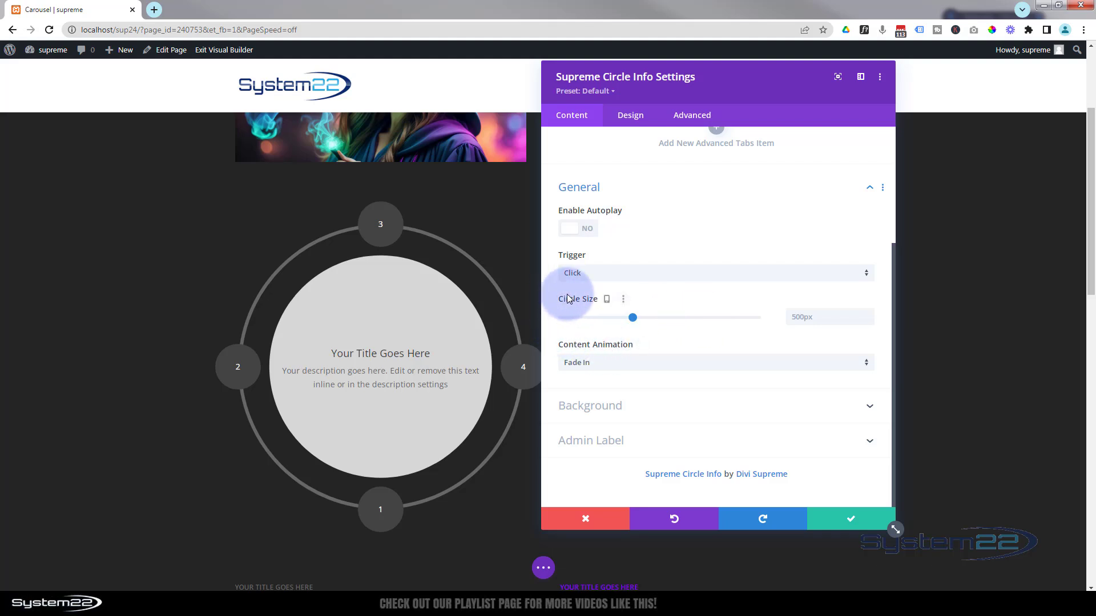
click(609, 300)
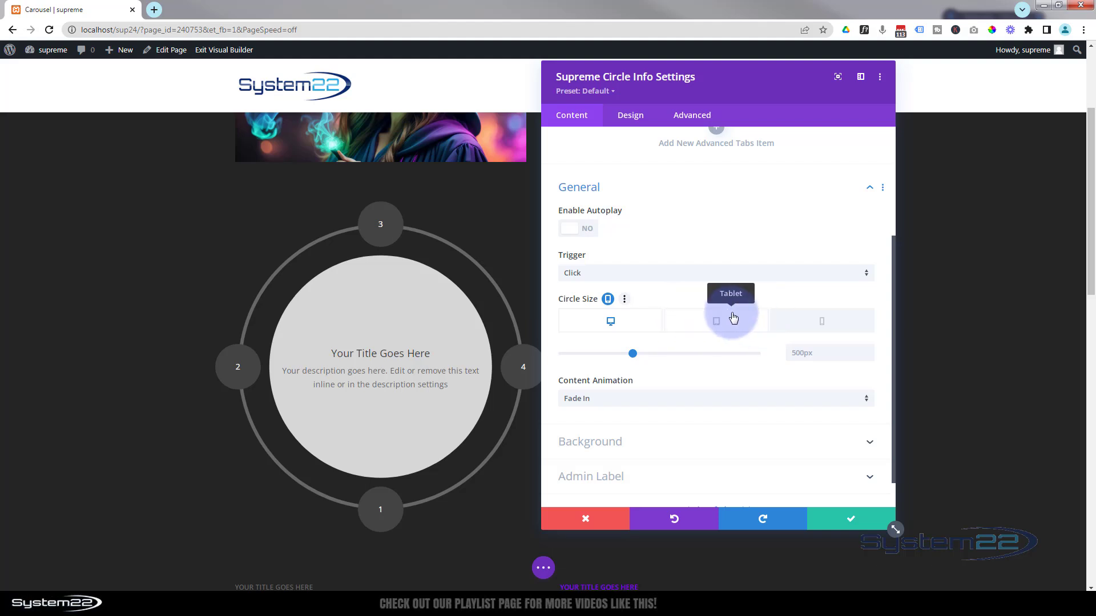
- Set the phone Circle Size to 300px, test items 3 and 1, and save
click(814, 323)
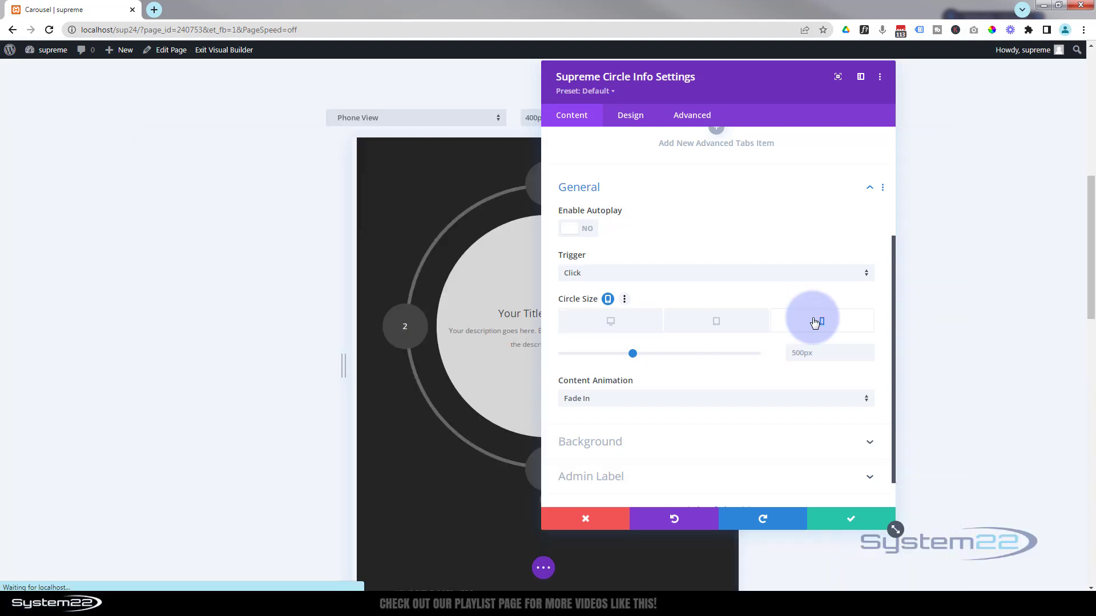
drag(755, 92, 272, 111)
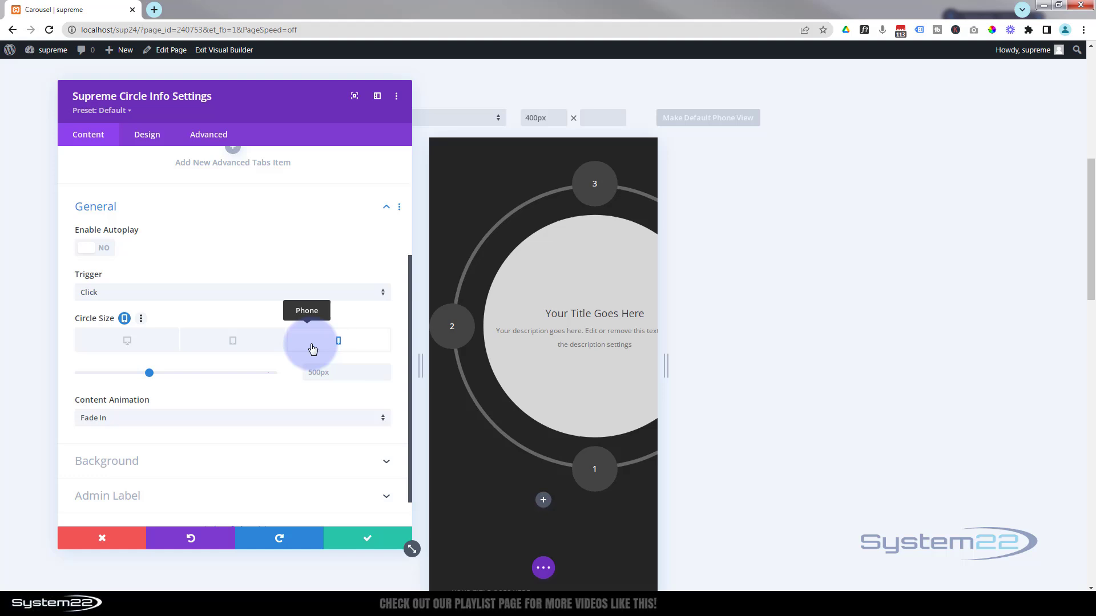
click(313, 372)
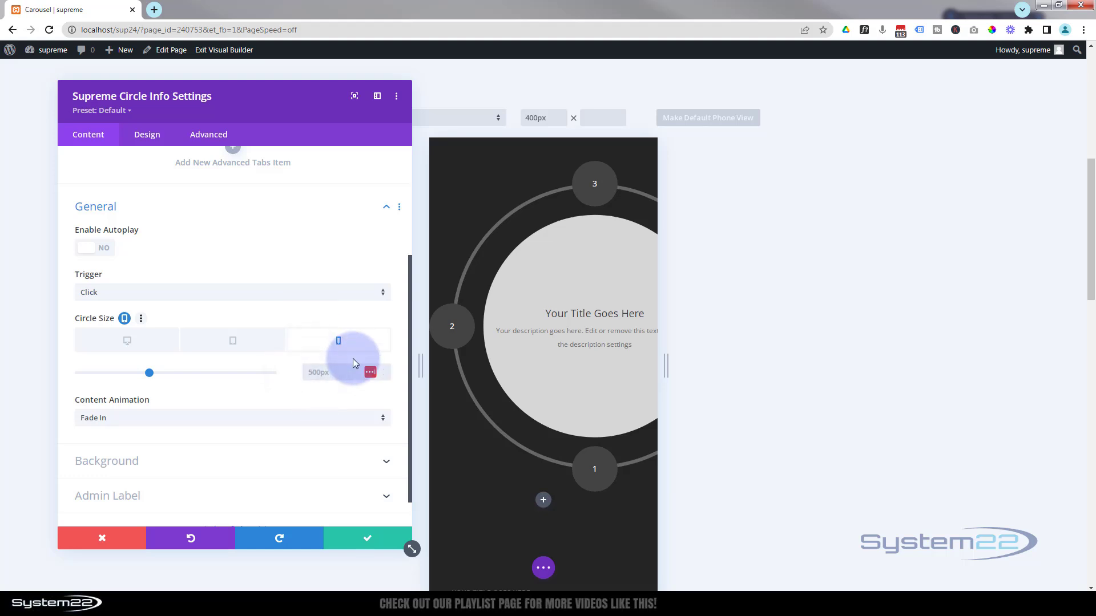
text(300px)
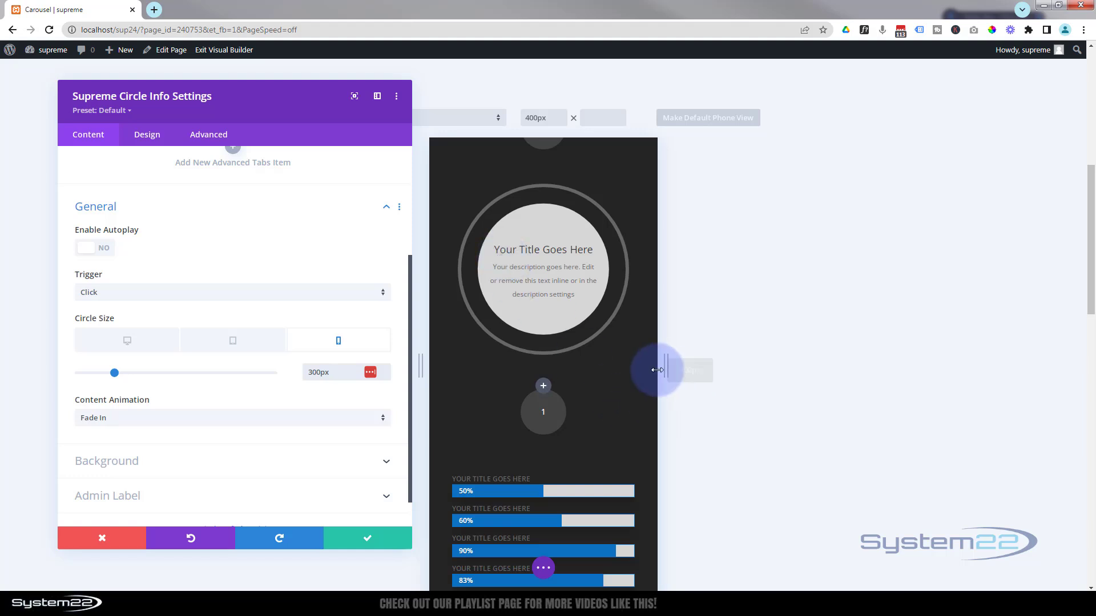
scroll(598, 383, up, 1)
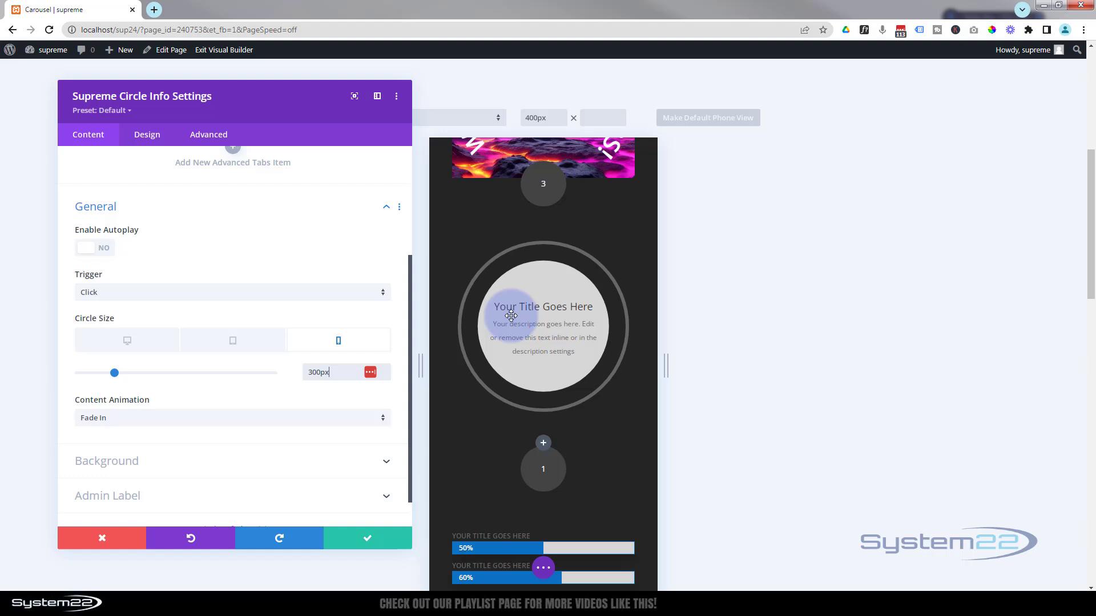
click(549, 186)
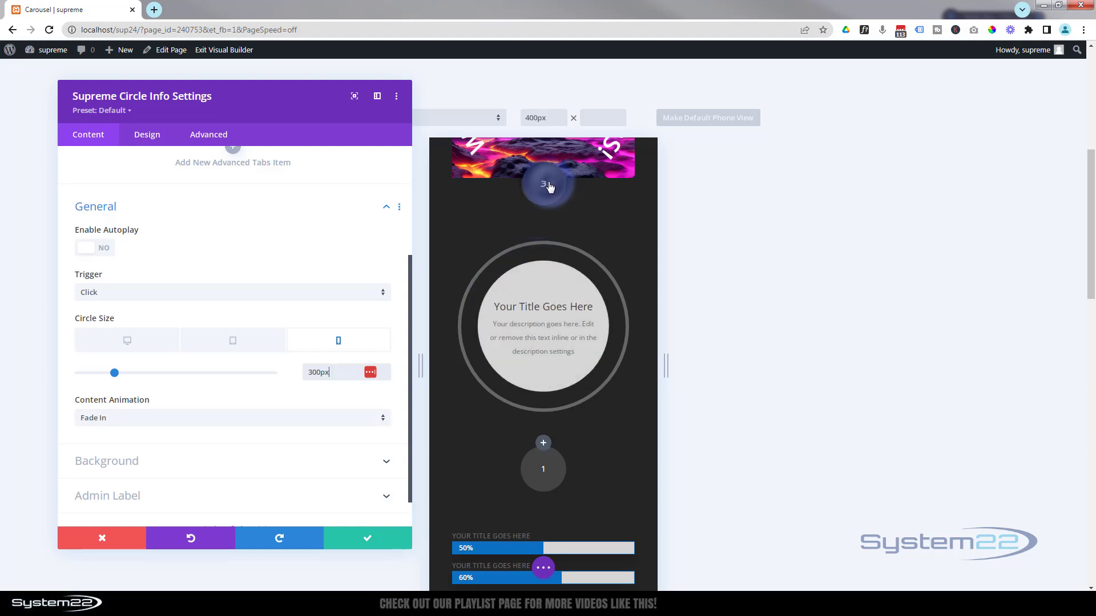
click(545, 480)
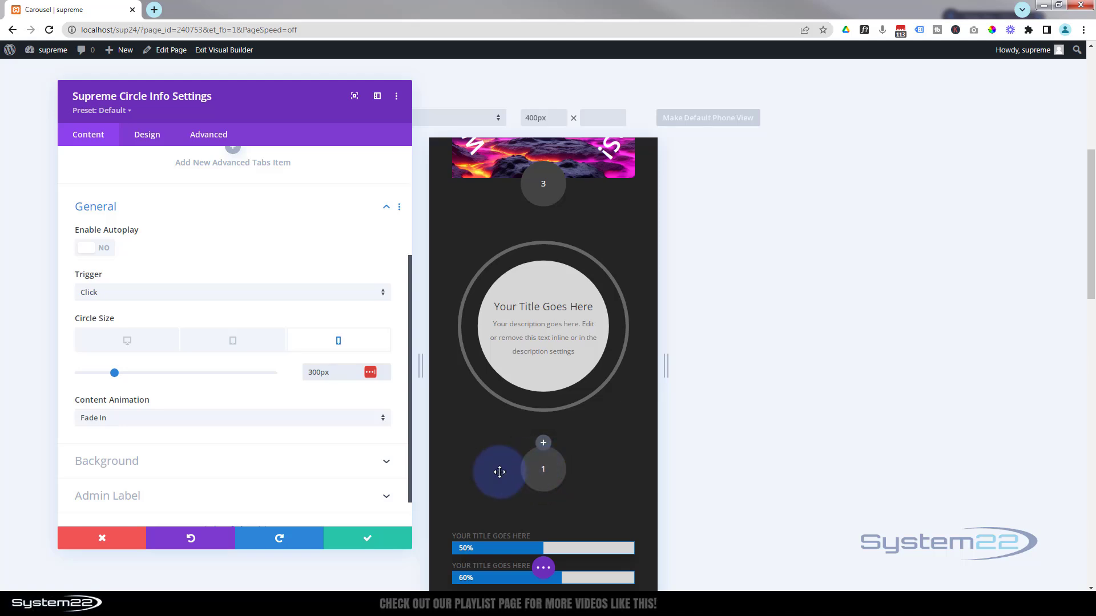
click(385, 538)
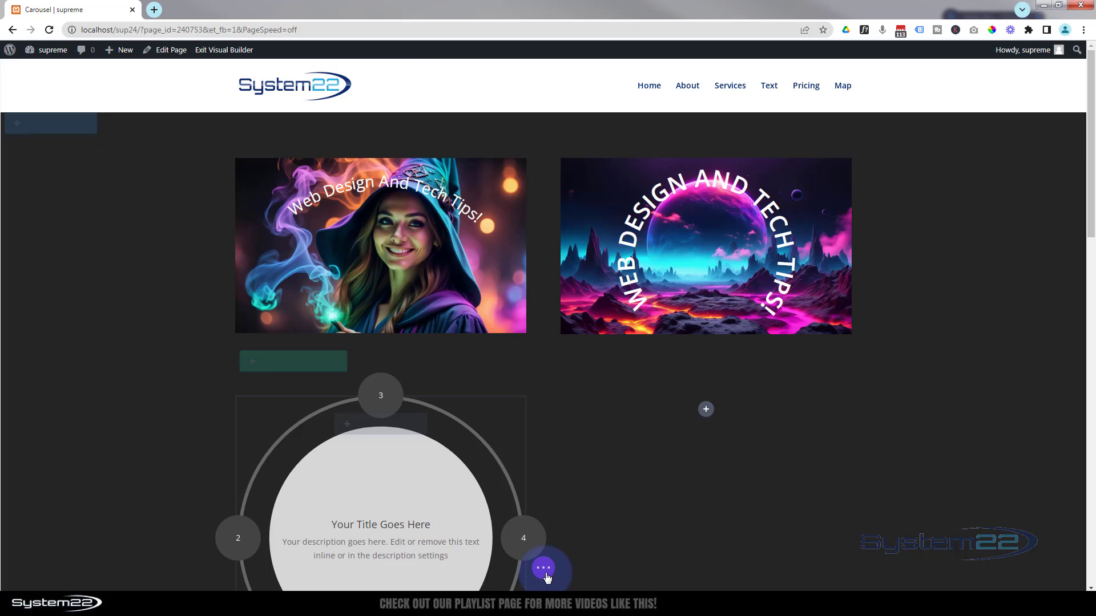
- Save the page as a draft and exit to the live page
click(544, 568)
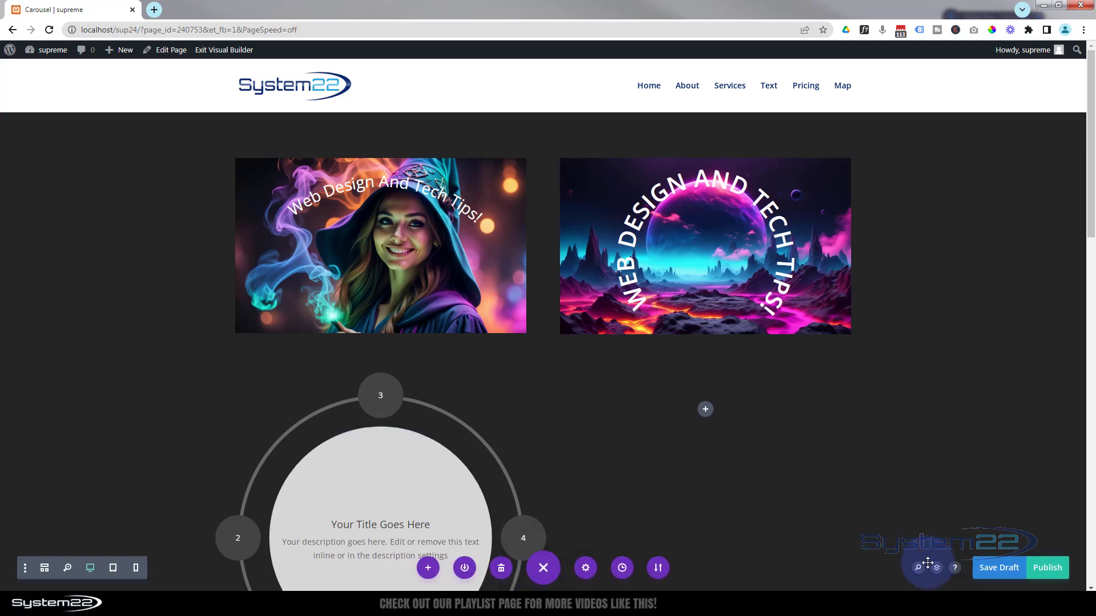
click(998, 568)
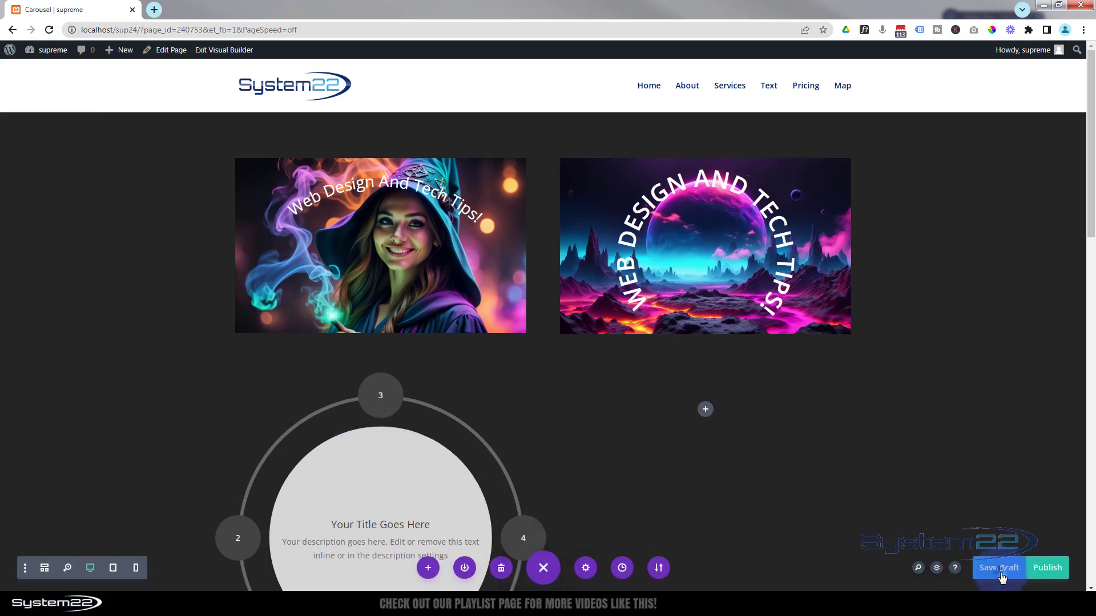
click(224, 51)
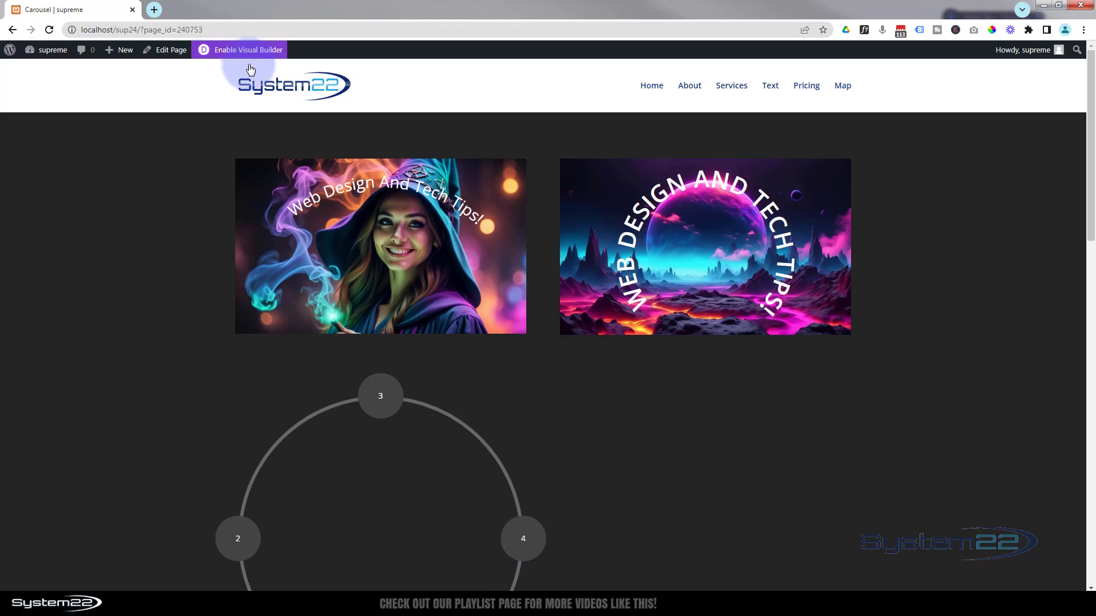
scroll(208, 164, down, 4)
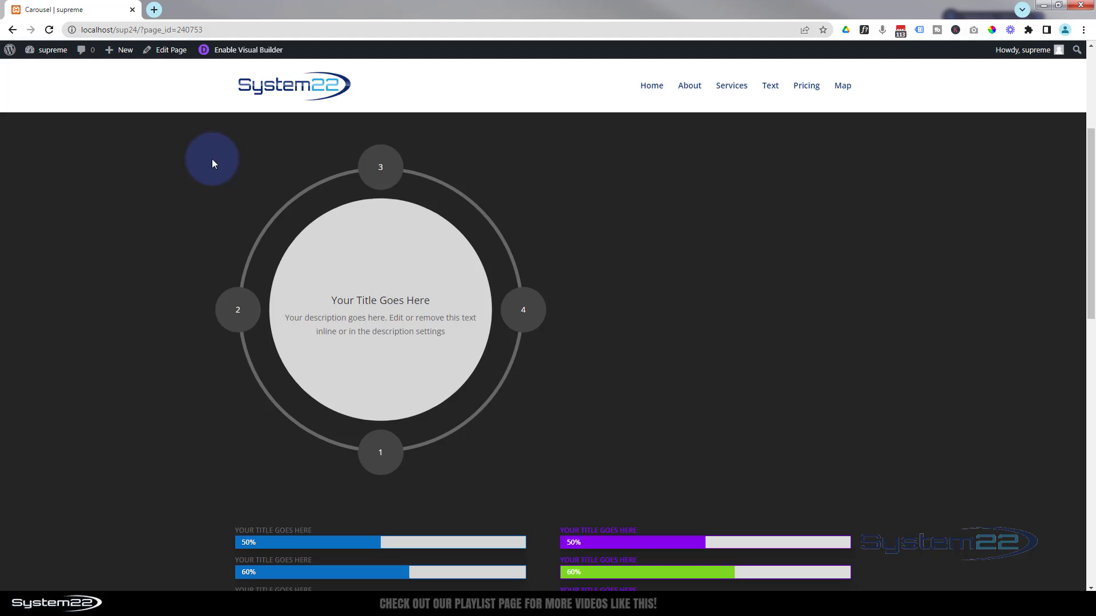
- Preview the page as iPhone 12 Pro at 125% and tap items 2, 3, 4 and 1
key(ctrl+shift+i)
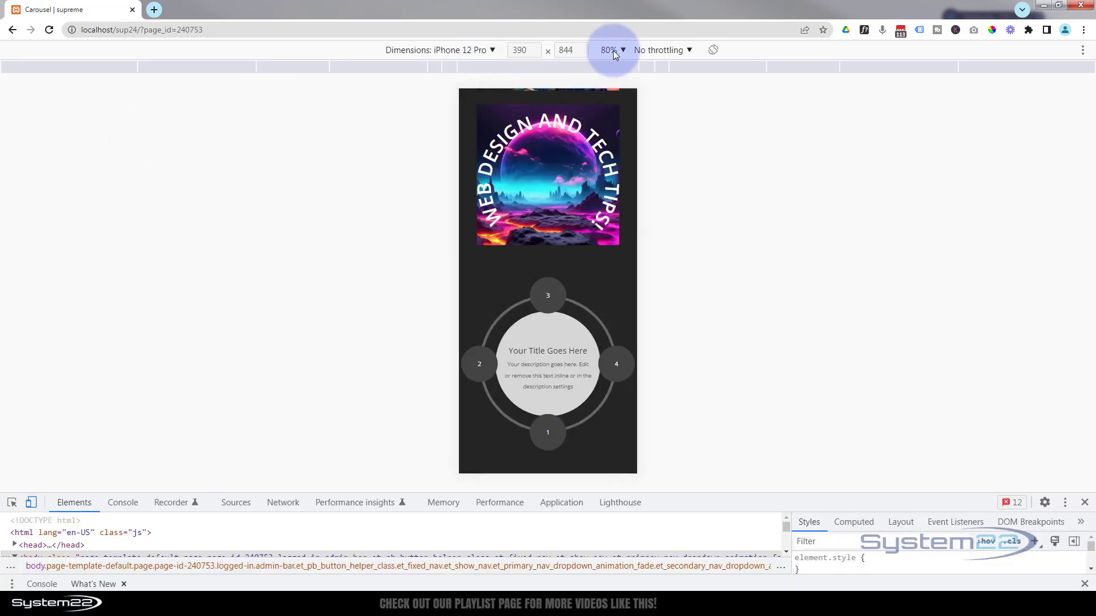
click(612, 50)
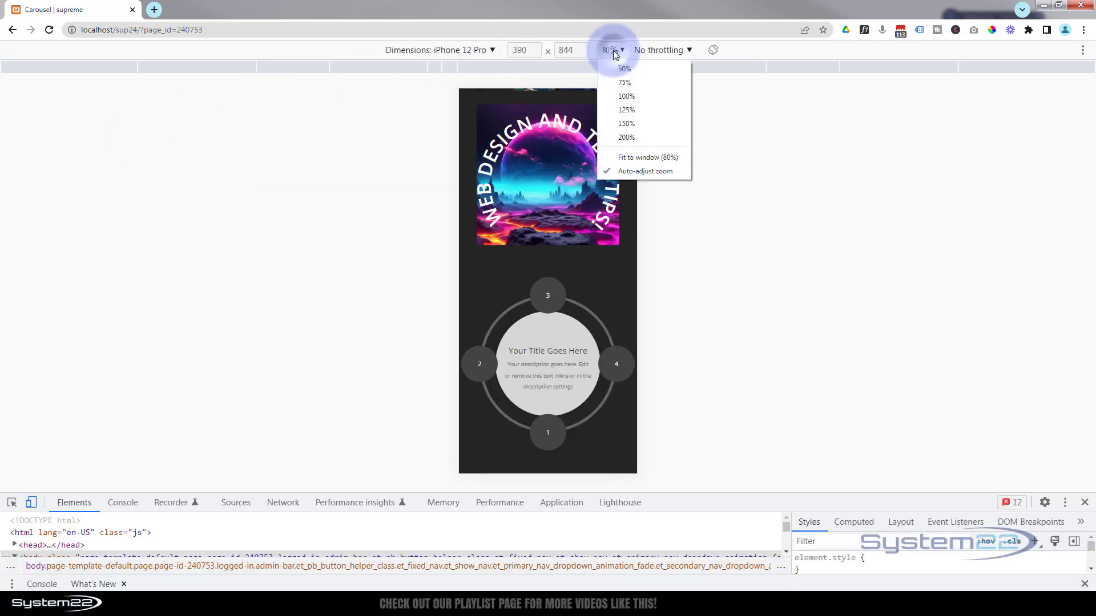
click(635, 112)
scroll(594, 201, down, 2)
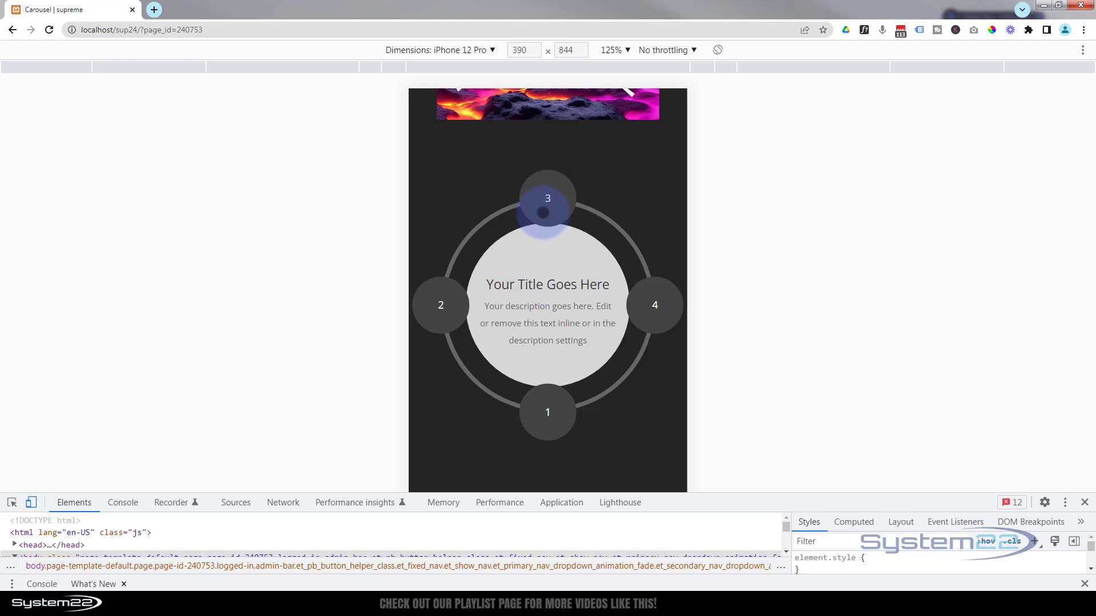
click(440, 307)
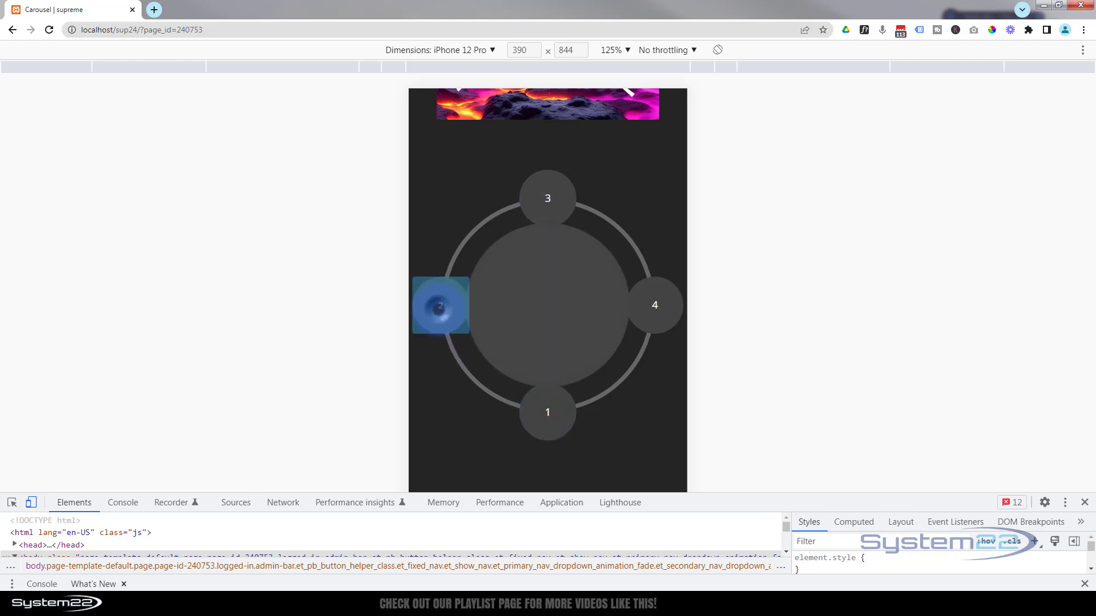
click(547, 197)
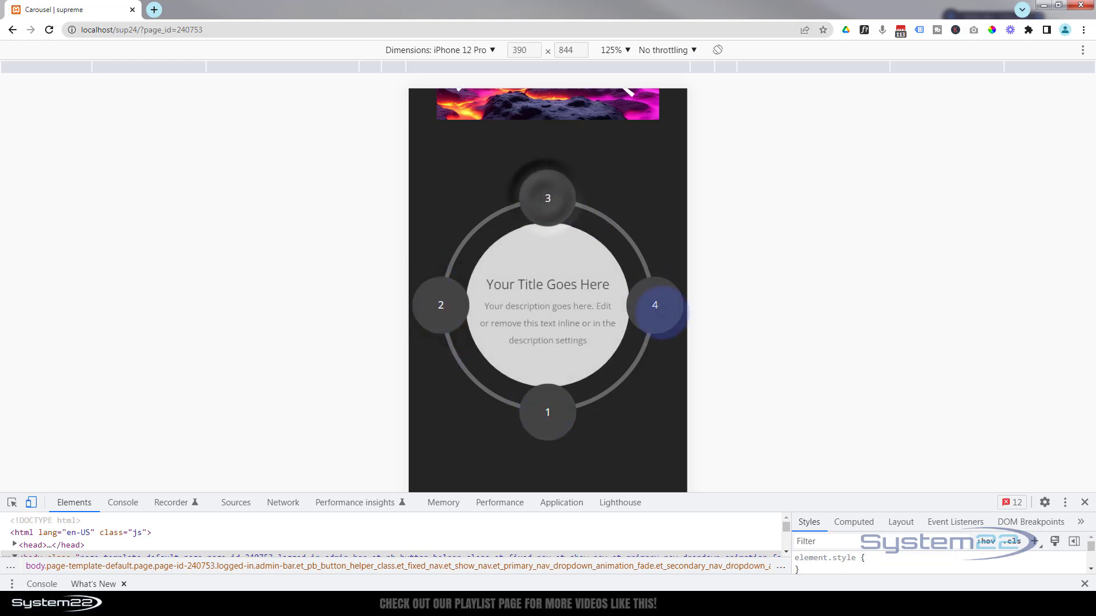
click(657, 308)
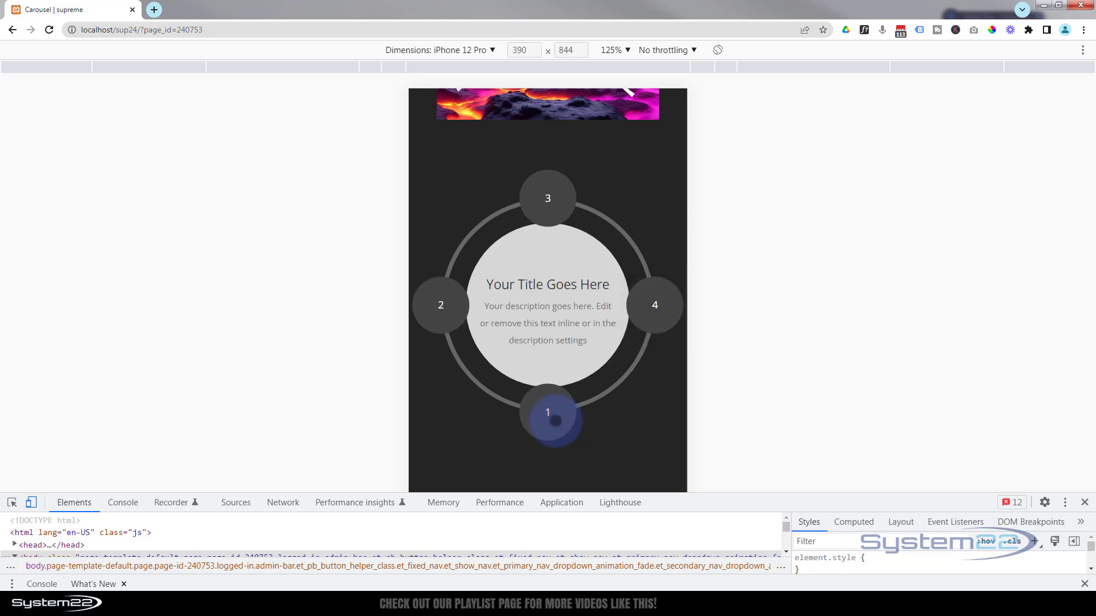
click(555, 421)
- Exit the phone emulation and test items 2, 3 and 4 on the full-size desktop circle
click(1085, 503)
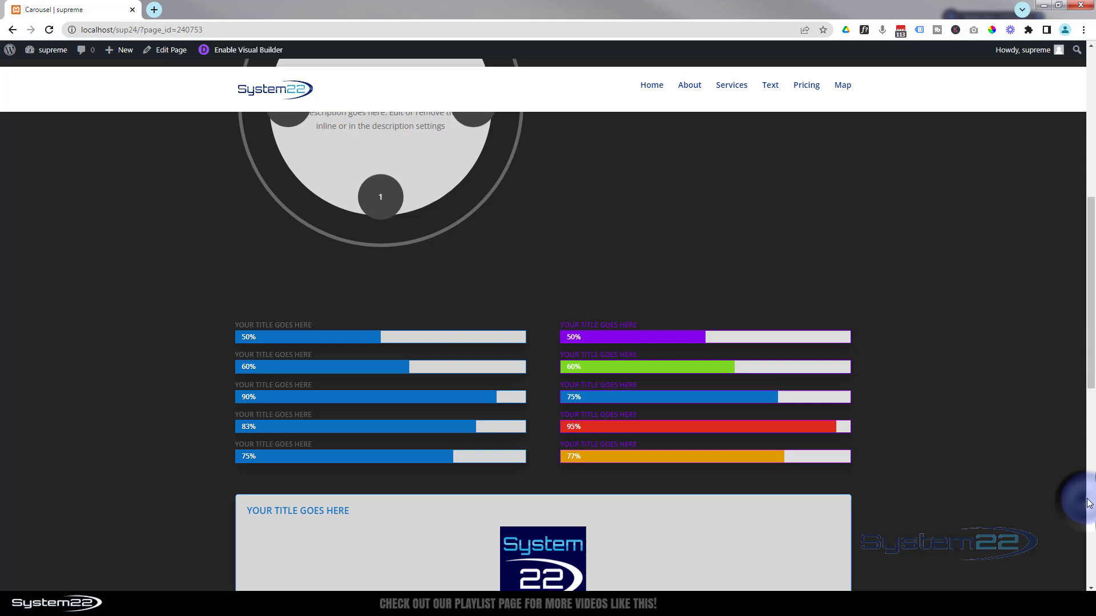
scroll(978, 460, up, 2)
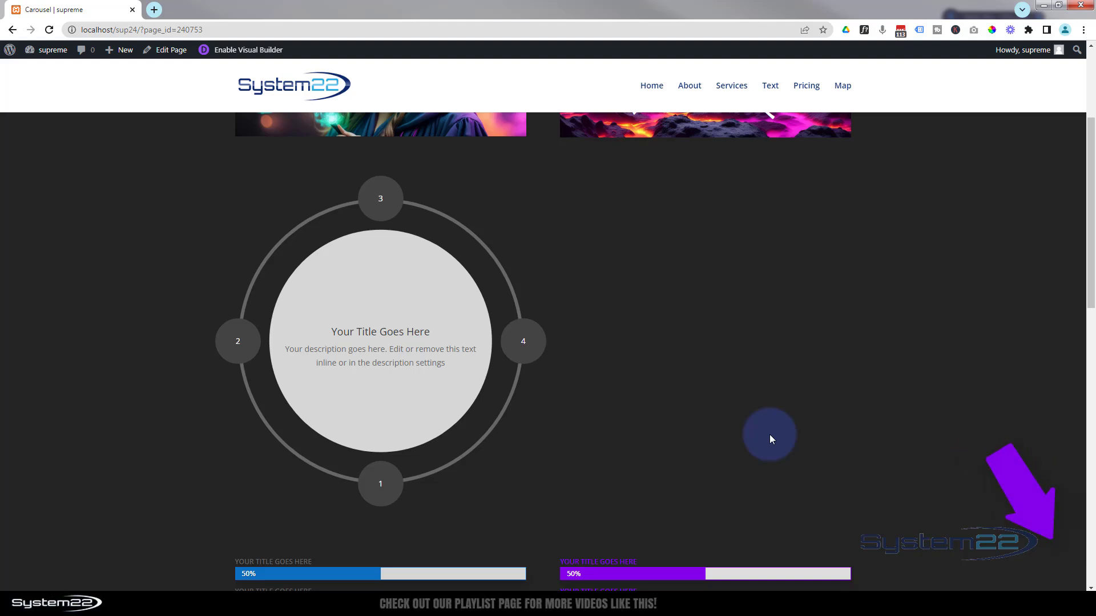
click(234, 343)
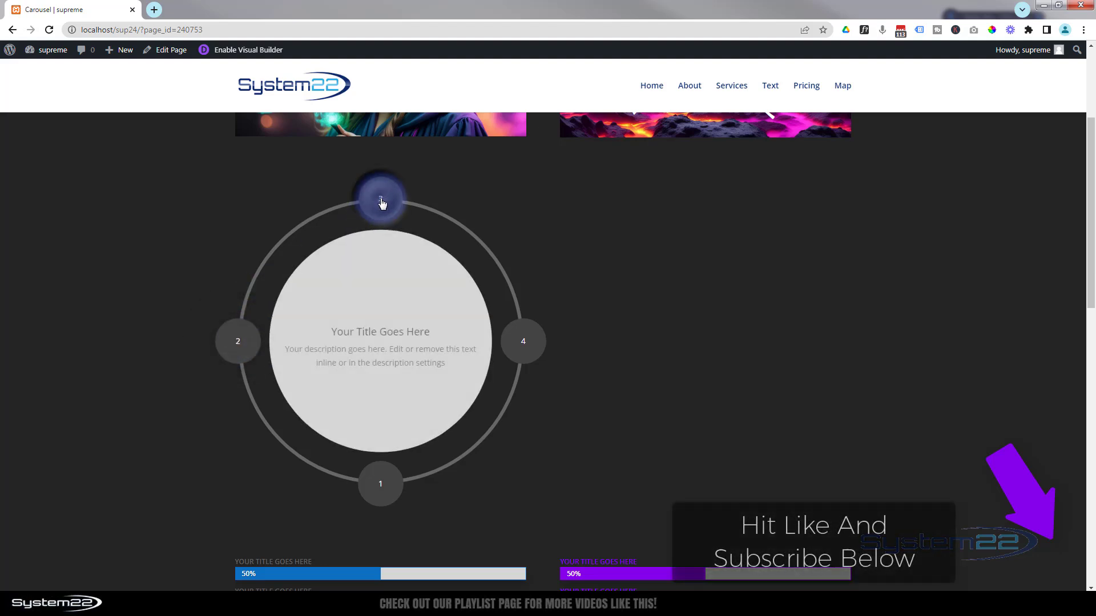
click(539, 350)
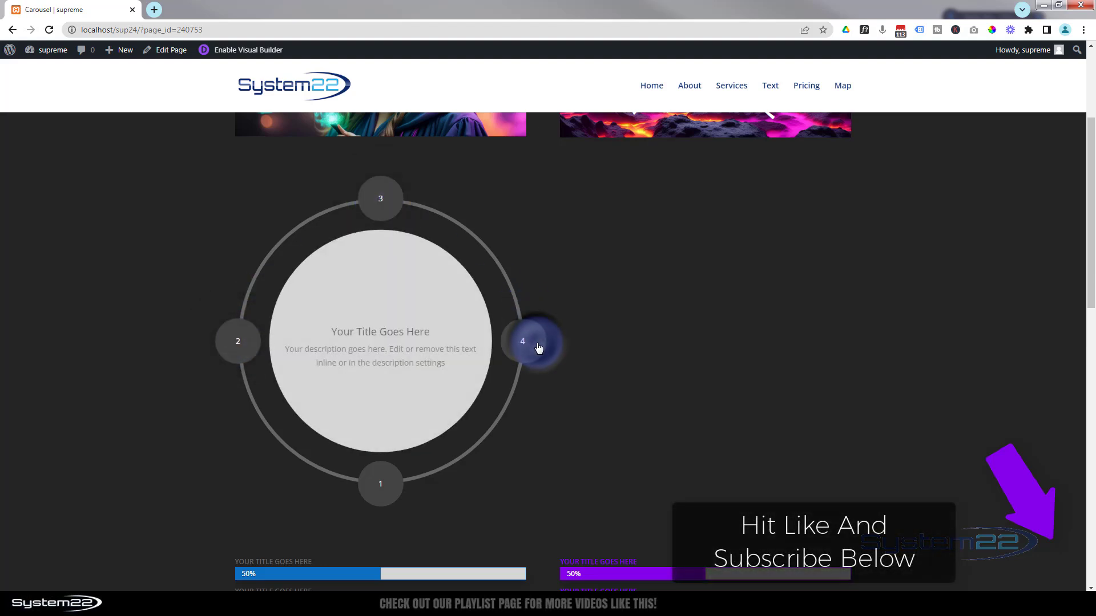
click(378, 480)
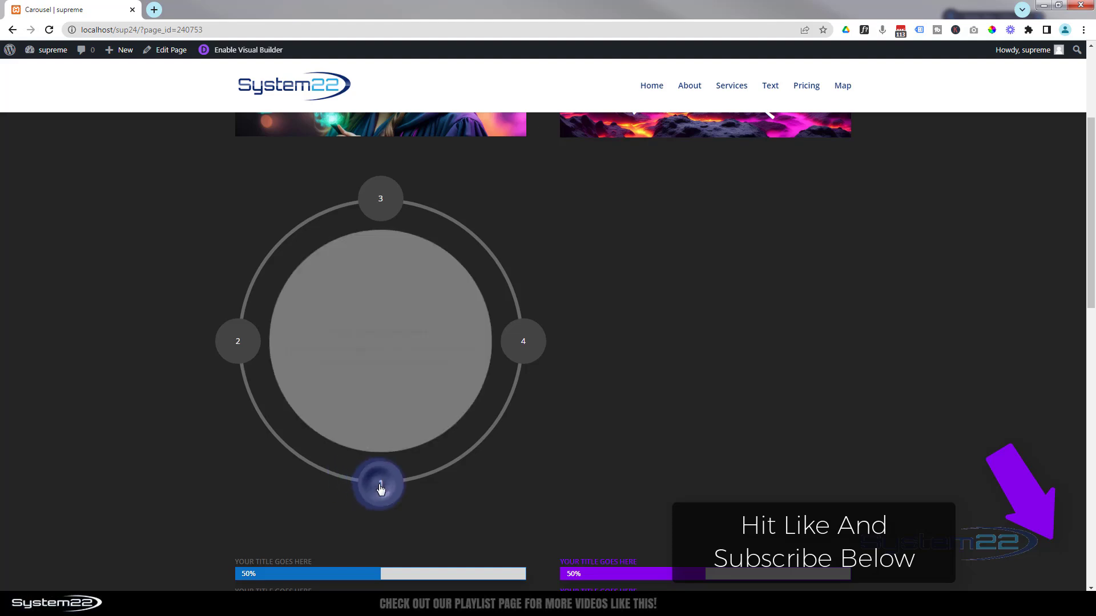